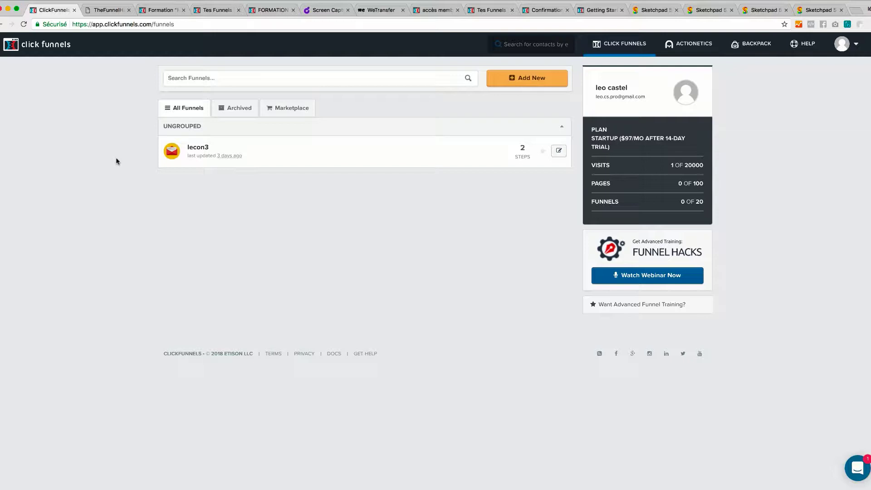
Switch to Sketchpad to review the self liquidating offer (SLO) diagram, and return to ClickFunnels
{"action": "left_click", "coordinate": [653, 10]}
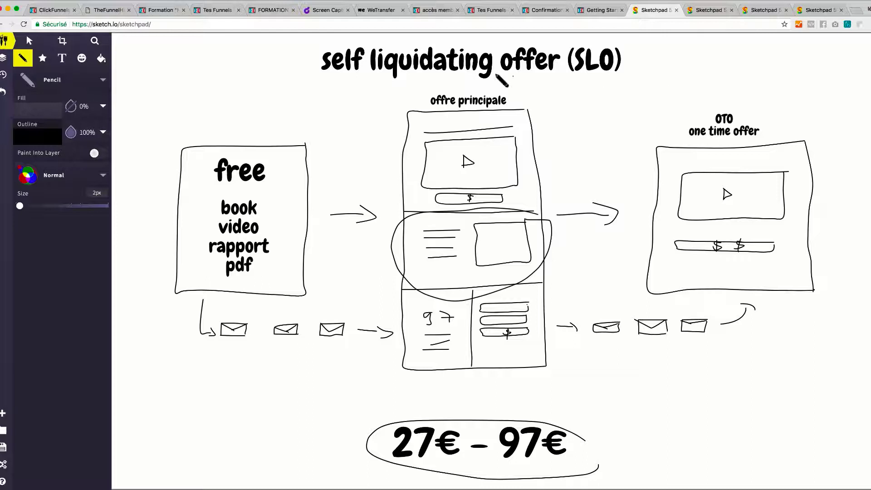
{"action": "left_click", "coordinate": [48, 12]}
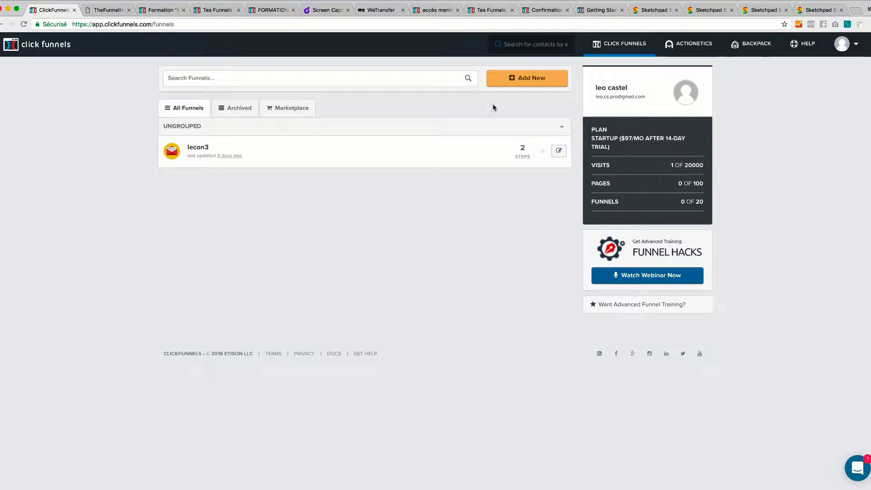
Create a new funnel named lecon7 with the Classic Funnel Builder, choosing Sell Your Product and the Sales Funnel type
{"action": "left_click", "coordinate": [529, 81]}
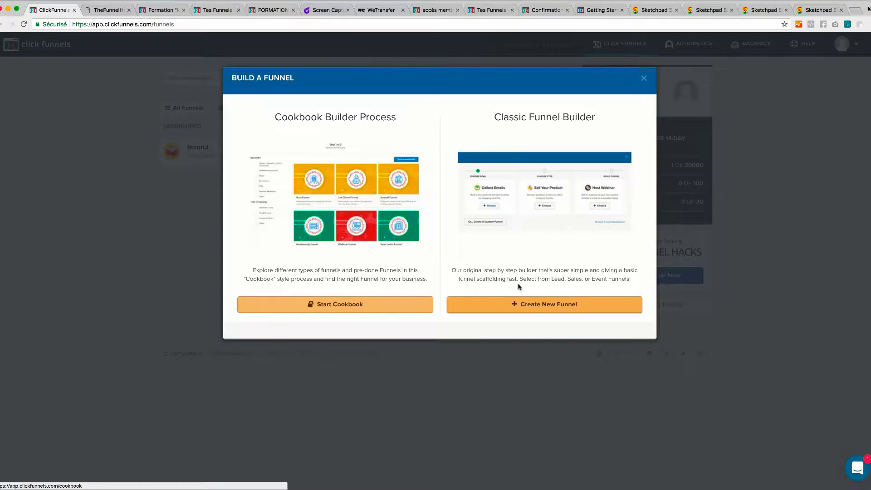
{"action": "left_click", "coordinate": [536, 309]}
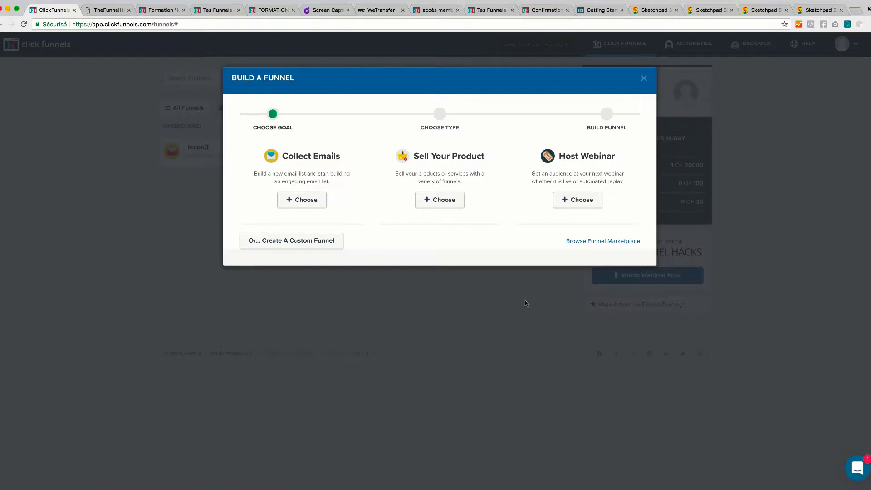
{"action": "left_click", "coordinate": [444, 201]}
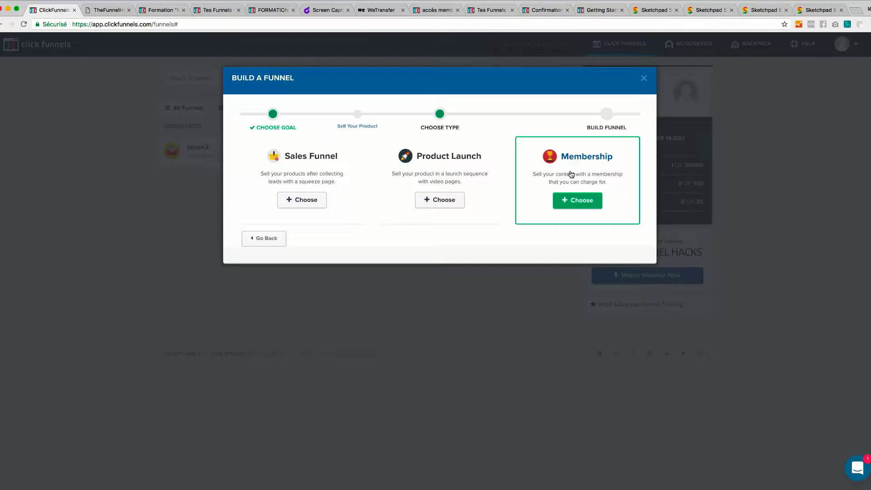
{"action": "left_click", "coordinate": [301, 199]}
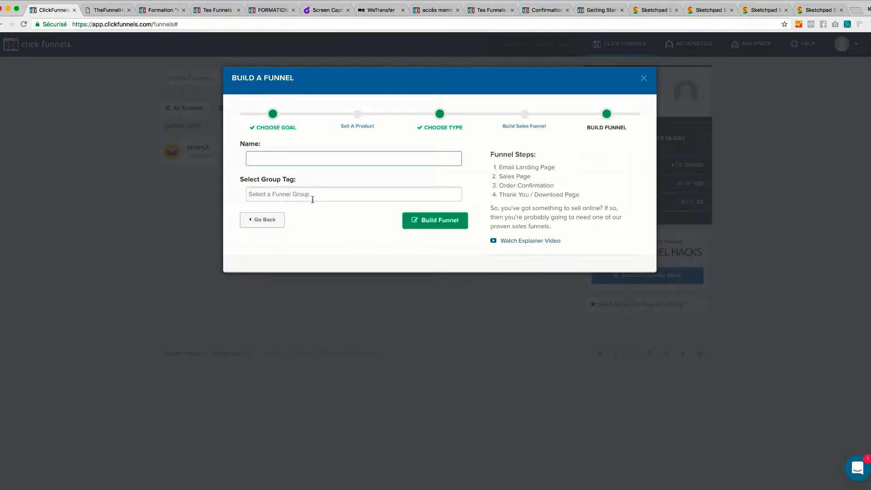
{"action": "type", "text": "lecon"}
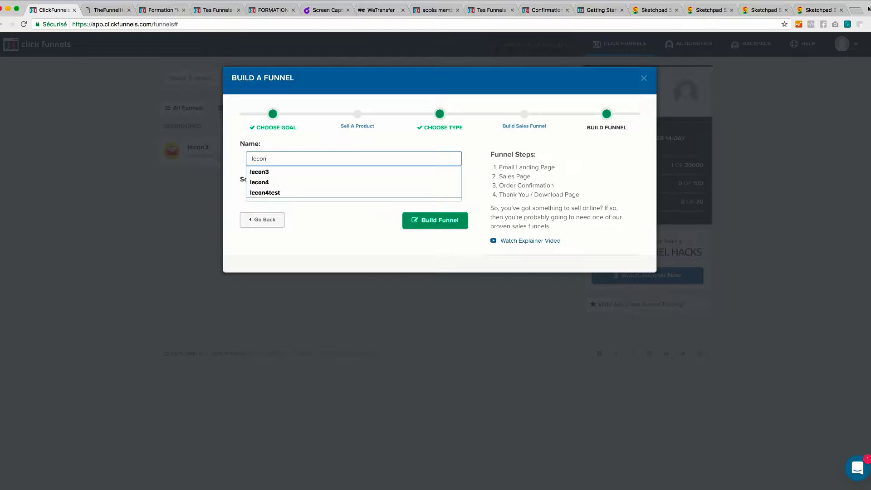
{"action": "type", "text": "7"}
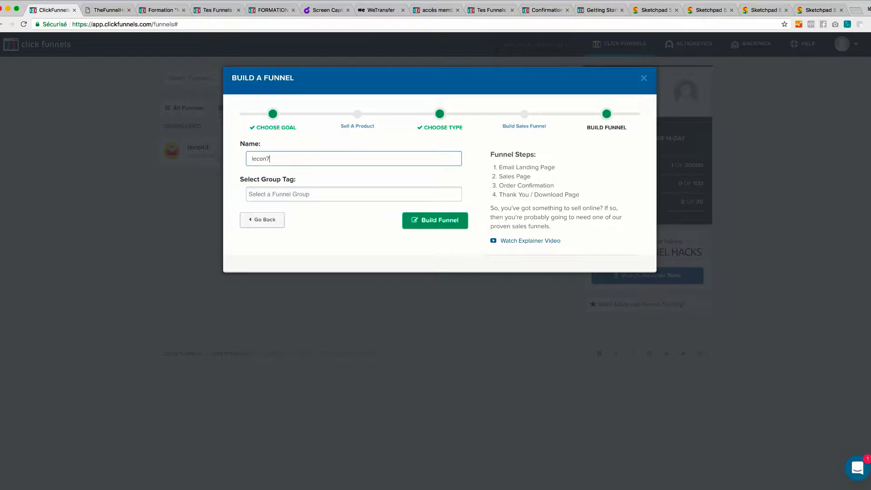
{"action": "left_click", "coordinate": [446, 222]}
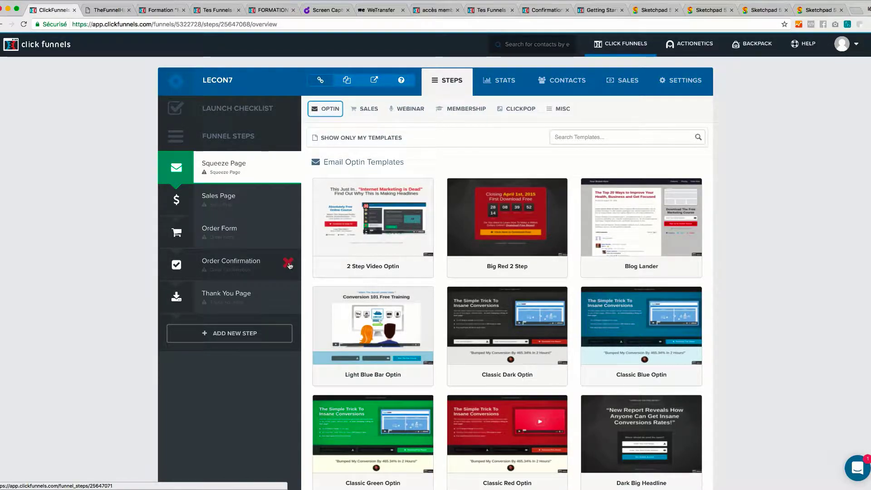
Delete the Order Confirmation funnel step and add one named OTO, placed directly before the Thank You Page
{"action": "left_click", "coordinate": [289, 264]}
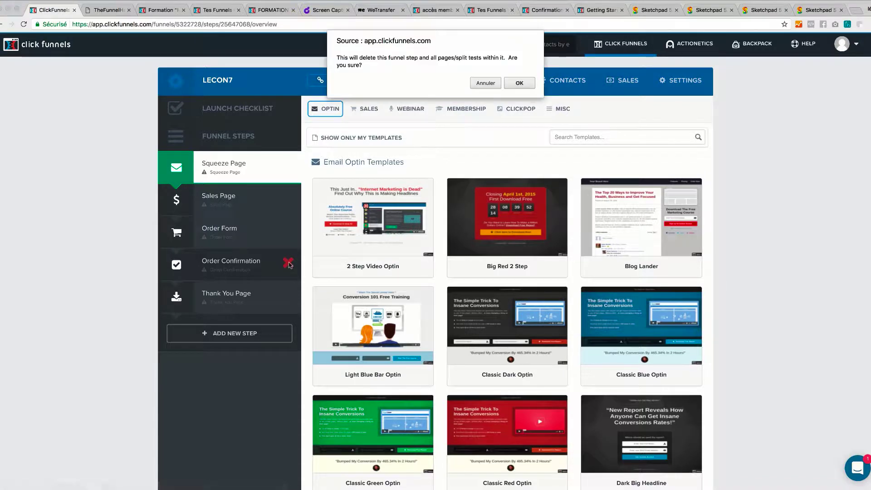
{"action": "left_click", "coordinate": [519, 83]}
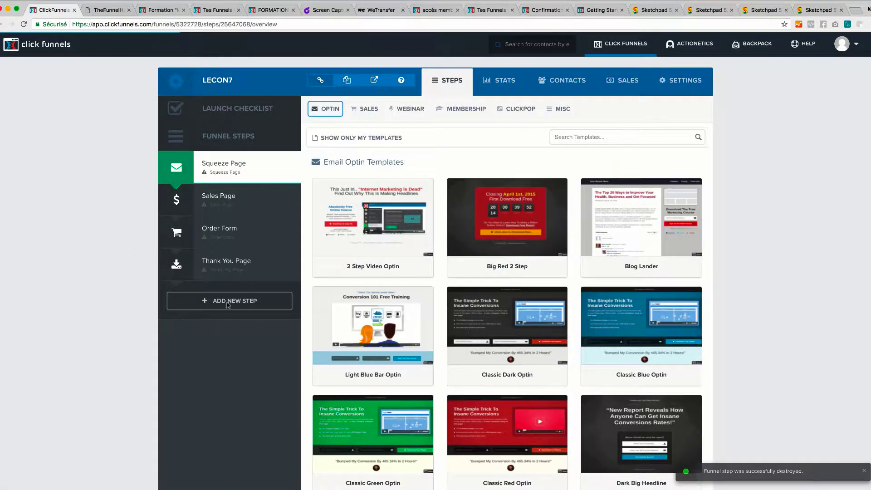
{"action": "left_click", "coordinate": [228, 303]}
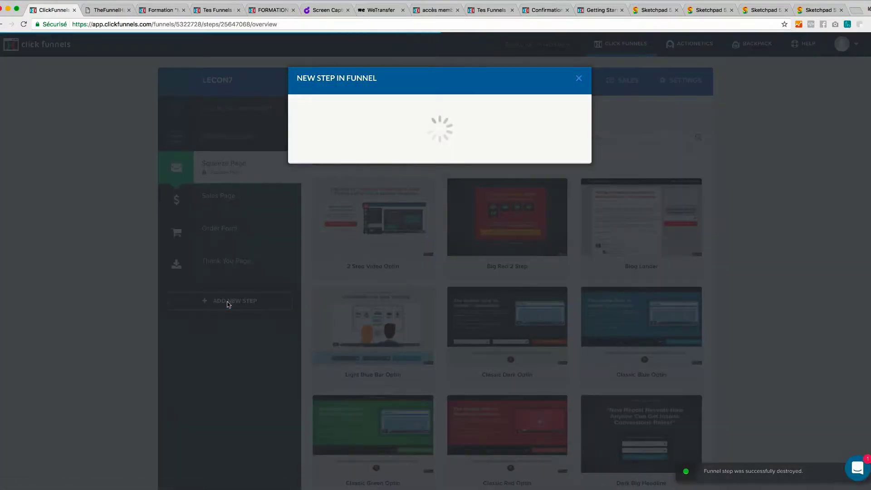
{"action": "type", "text": "OTO"}
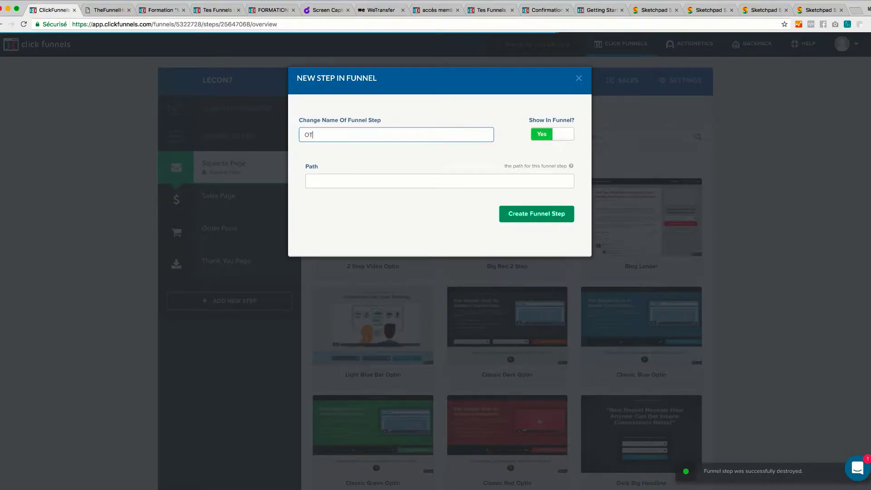
{"action": "left_click", "coordinate": [523, 220]}
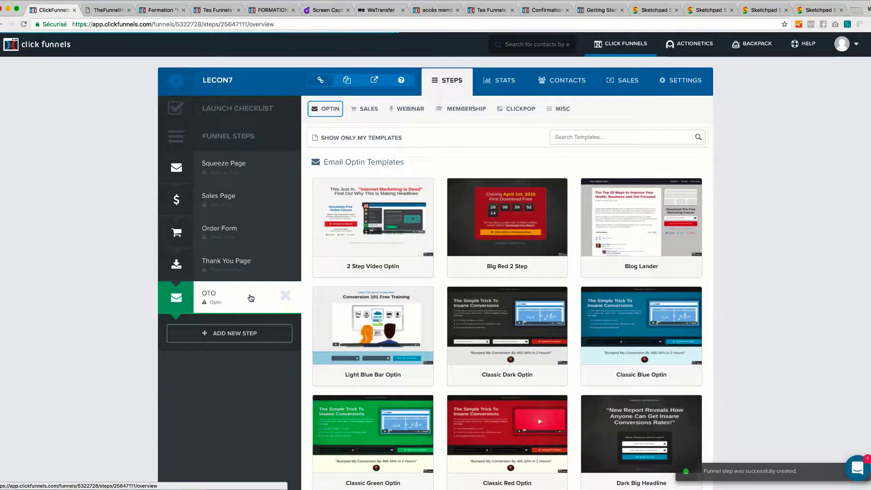
{"action": "left_click_drag", "start_coordinate": [249, 297], "coordinate": [237, 258]}
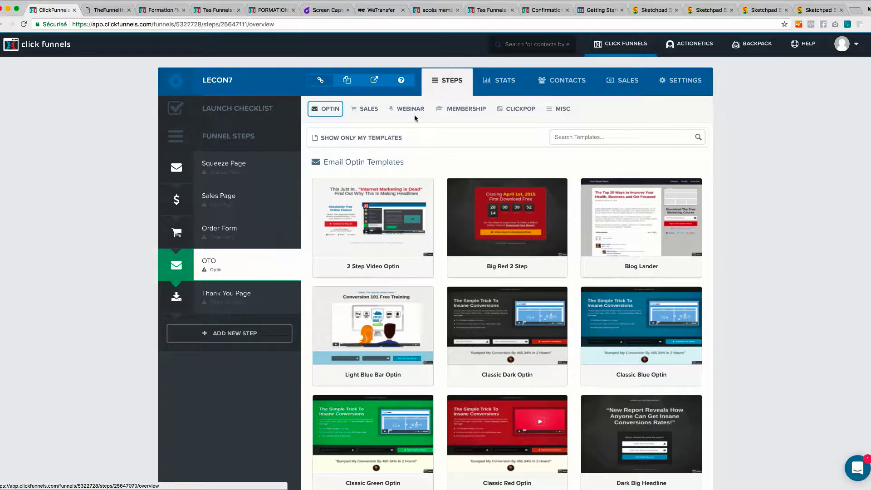
Apply the One Time Offer template from the One Click Upsell (OTO) sales templates to the OTO step
{"action": "mouse_move", "coordinate": [368, 112]}
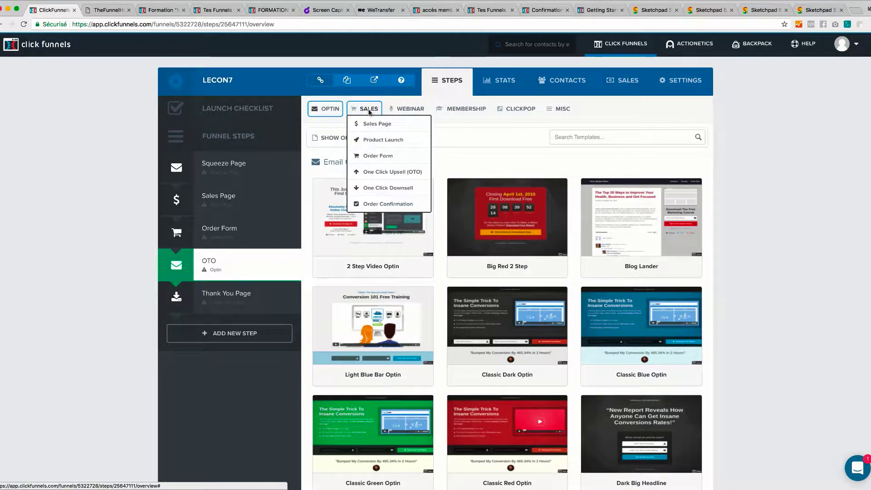
{"action": "left_click", "coordinate": [392, 173]}
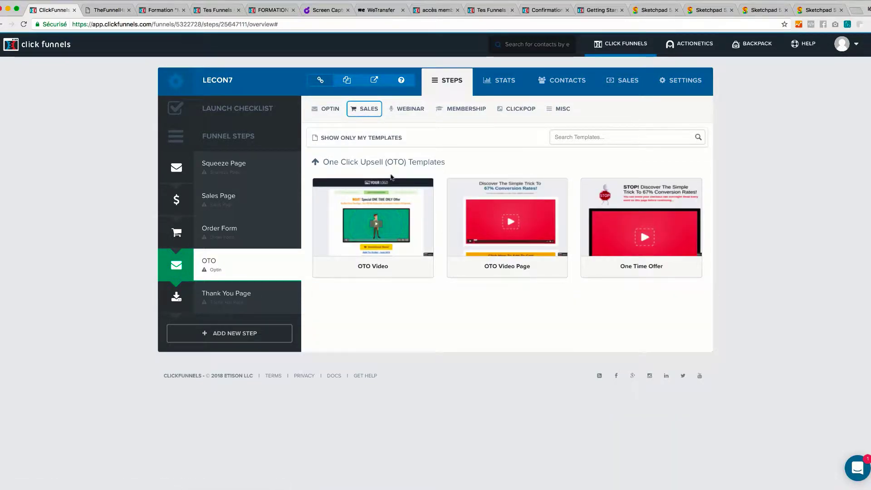
{"action": "left_click", "coordinate": [626, 210]}
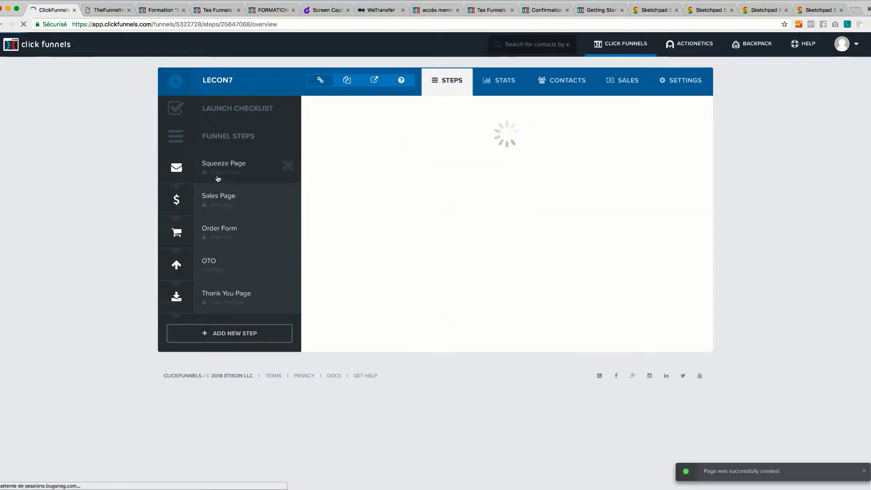
Apply the Bar Optin template to the Squeeze Page step
{"action": "left_click", "coordinate": [222, 177]}
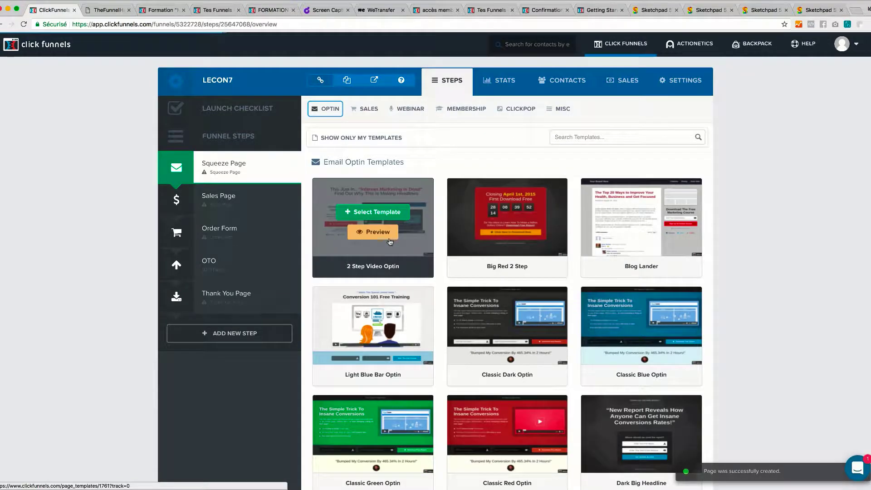
{"action": "scroll", "coordinate": [388, 242], "scroll_direction": "down", "scroll_amount": 5}
{"action": "scroll", "coordinate": [388, 242], "scroll_direction": "down", "scroll_amount": 7}
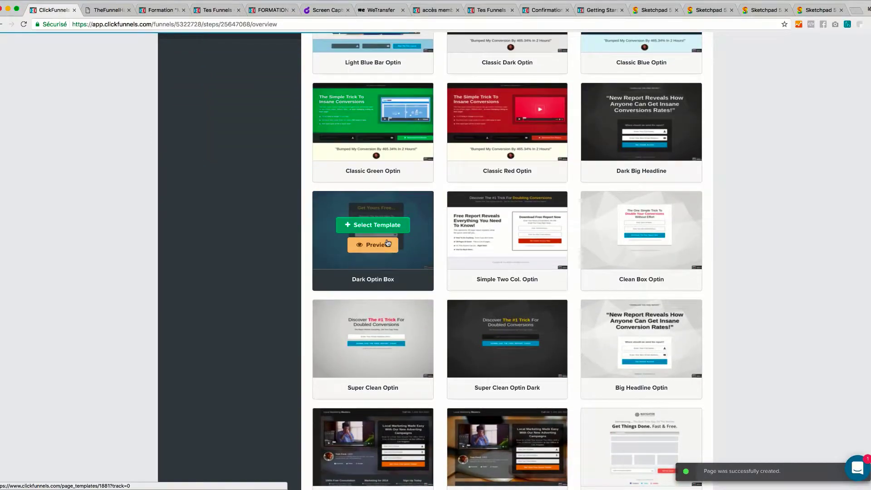
{"action": "scroll", "coordinate": [388, 242], "scroll_direction": "down", "scroll_amount": 5}
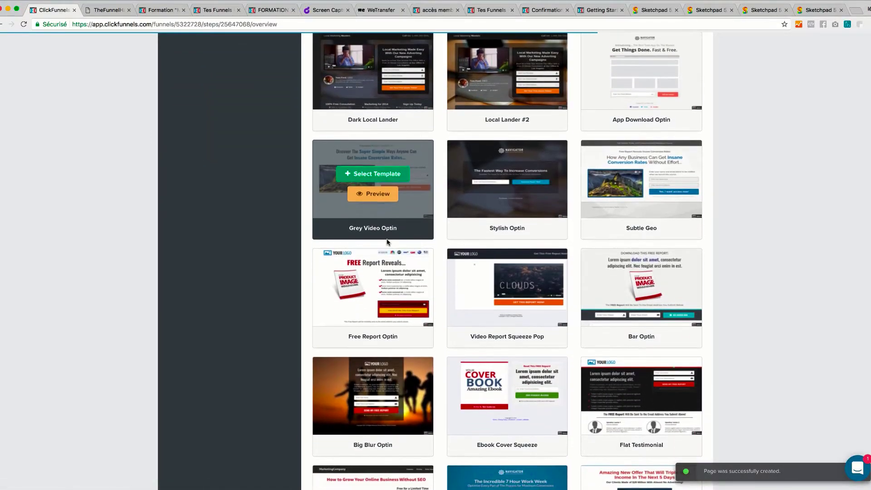
{"action": "left_click", "coordinate": [647, 284]}
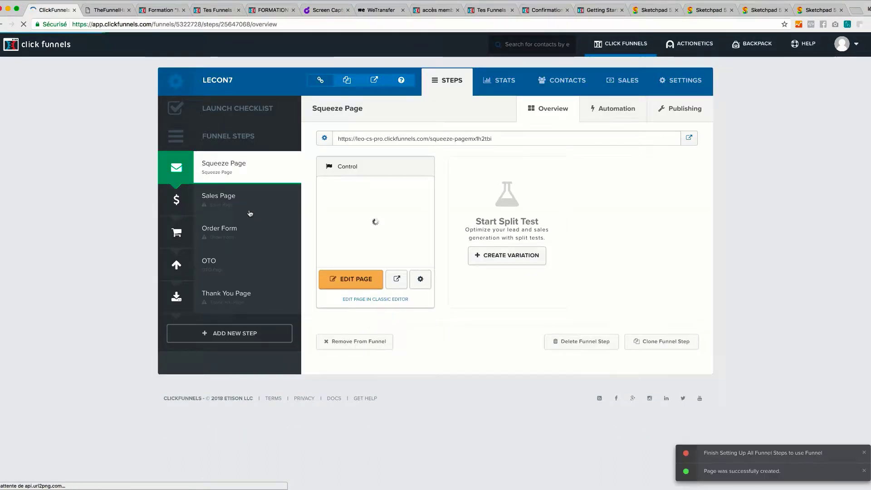
Apply the Blank Sales Page template to the Sales Page step
{"action": "left_click", "coordinate": [244, 211]}
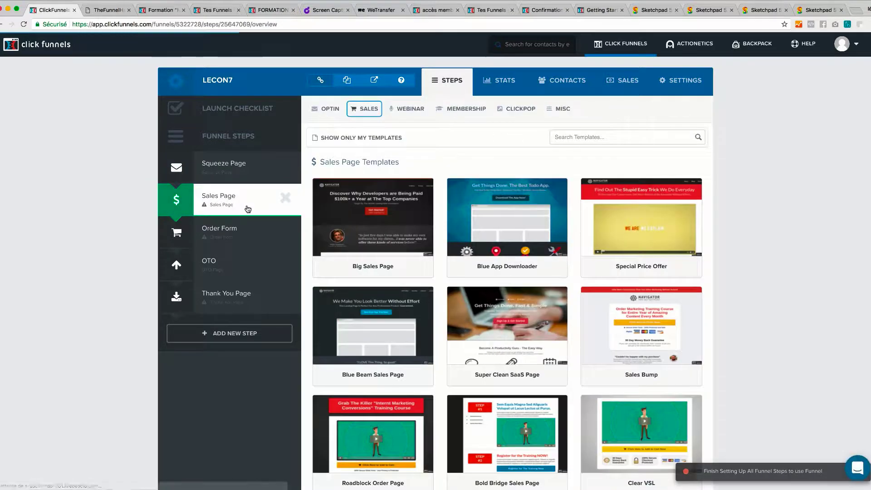
{"action": "mouse_move", "coordinate": [467, 222]}
{"action": "scroll", "coordinate": [471, 224], "scroll_direction": "down", "scroll_amount": 15}
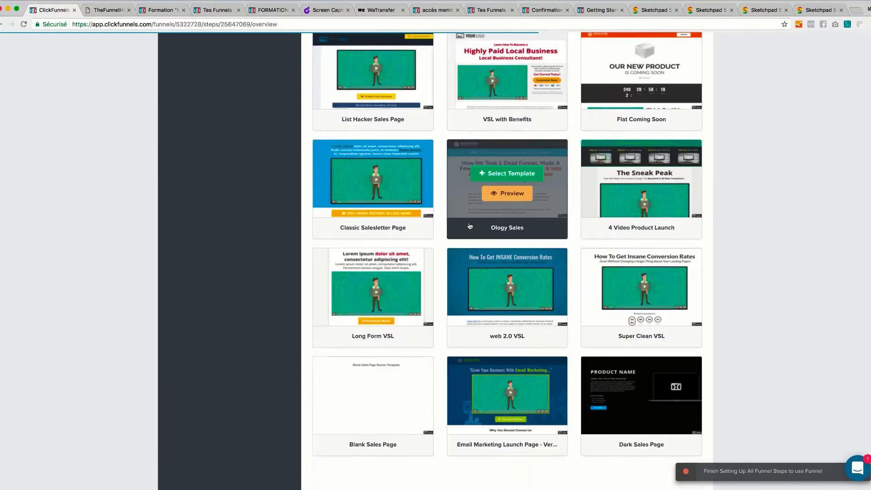
{"action": "scroll", "coordinate": [469, 226], "scroll_direction": "down", "scroll_amount": 2}
{"action": "mouse_move", "coordinate": [376, 321]}
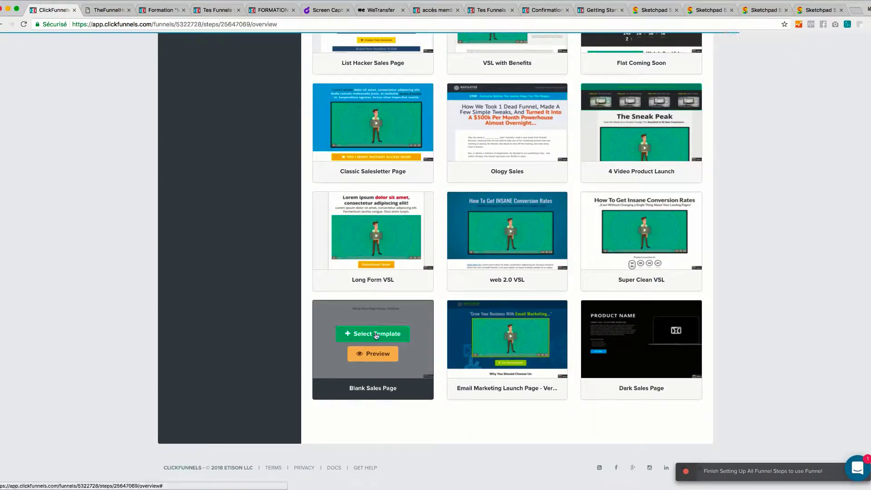
{"action": "left_click", "coordinate": [375, 334]}
Apply the Skinny Order Form template to the Order Form step
{"action": "left_click", "coordinate": [248, 236]}
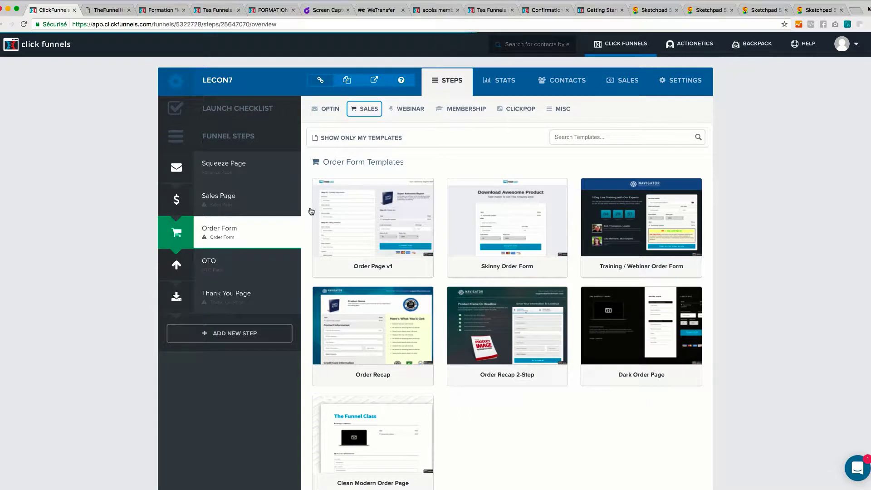
{"action": "mouse_move", "coordinate": [329, 200]}
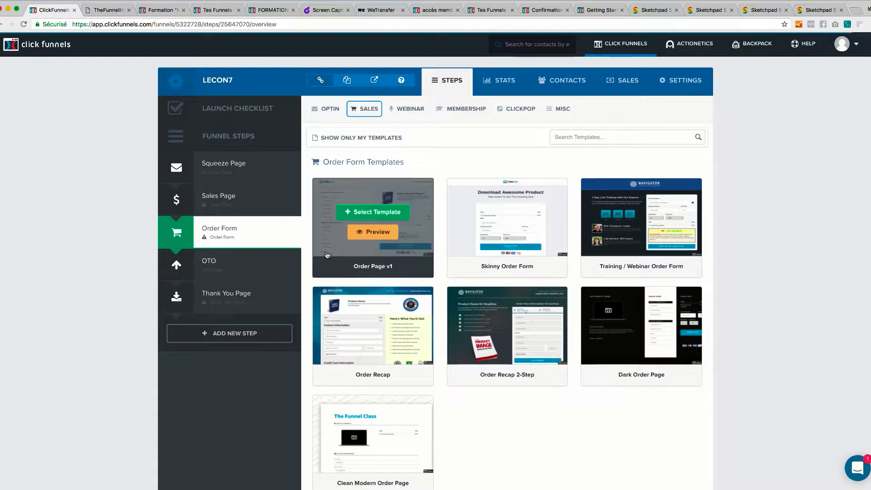
{"action": "mouse_move", "coordinate": [490, 232]}
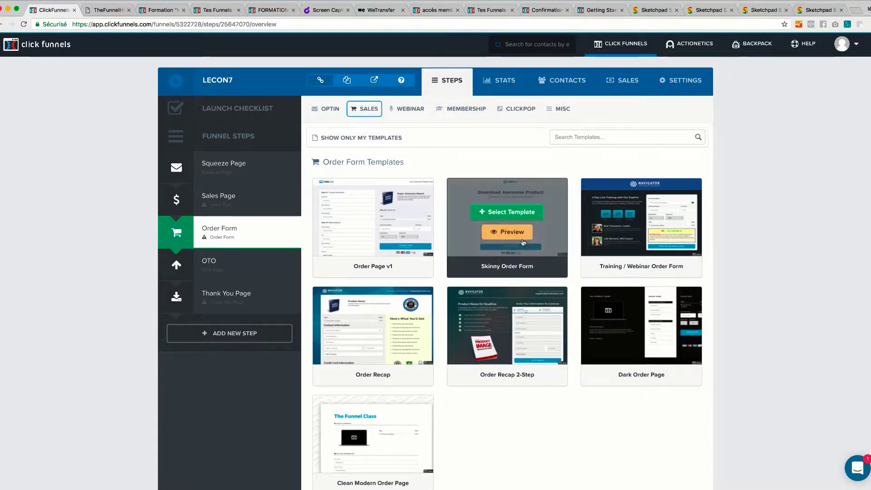
{"action": "left_click", "coordinate": [506, 213]}
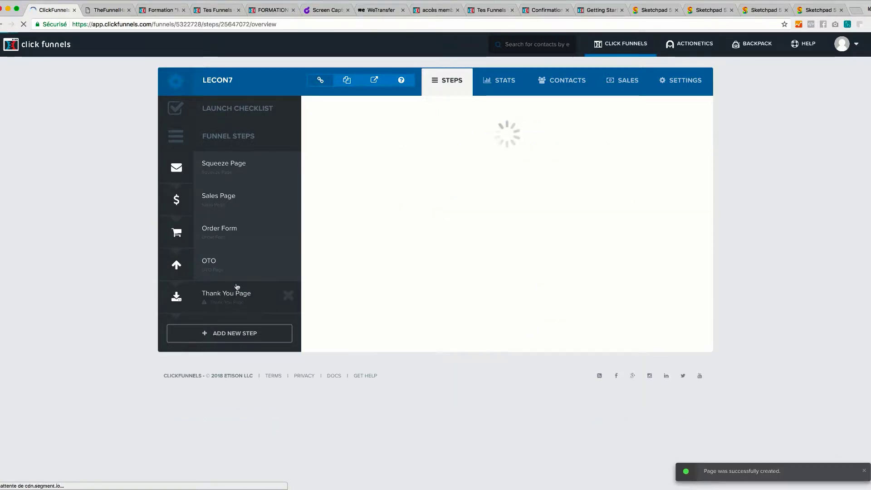
Apply the Download Clean Dotted template to the Thank You Page step
{"action": "left_click", "coordinate": [236, 290]}
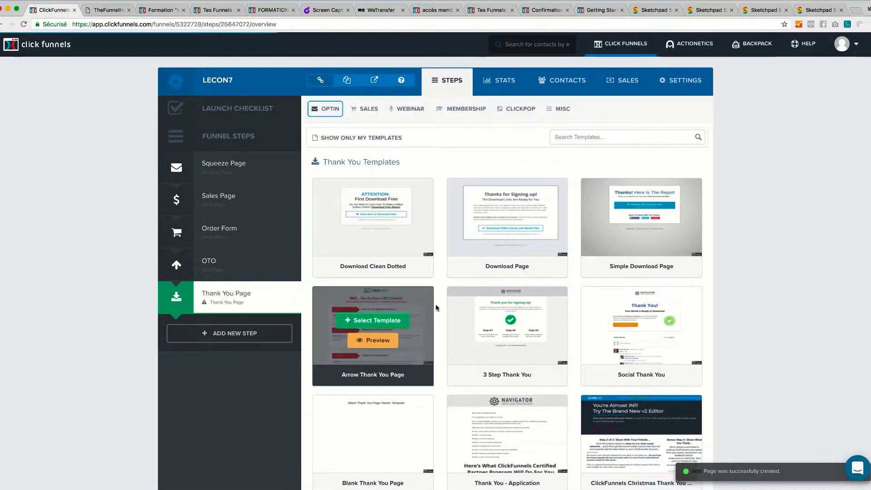
{"action": "scroll", "coordinate": [386, 300], "scroll_direction": "down", "scroll_amount": 2}
{"action": "mouse_move", "coordinate": [386, 242]}
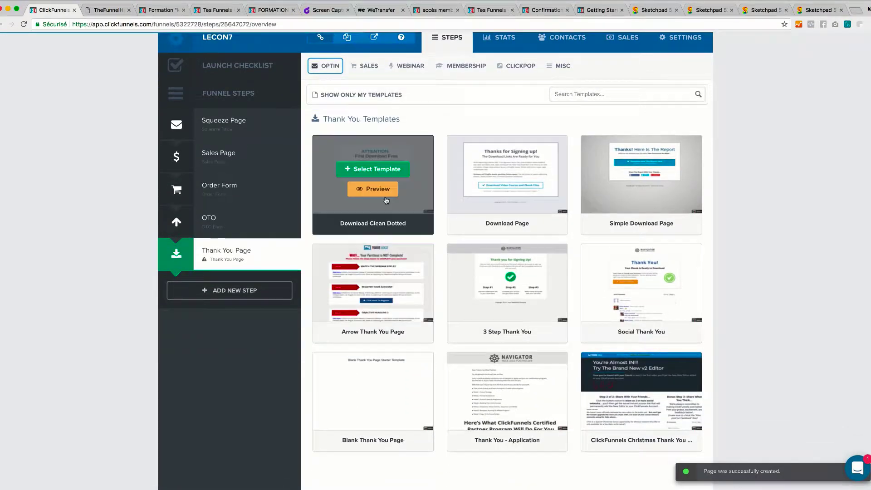
{"action": "left_click", "coordinate": [374, 171]}
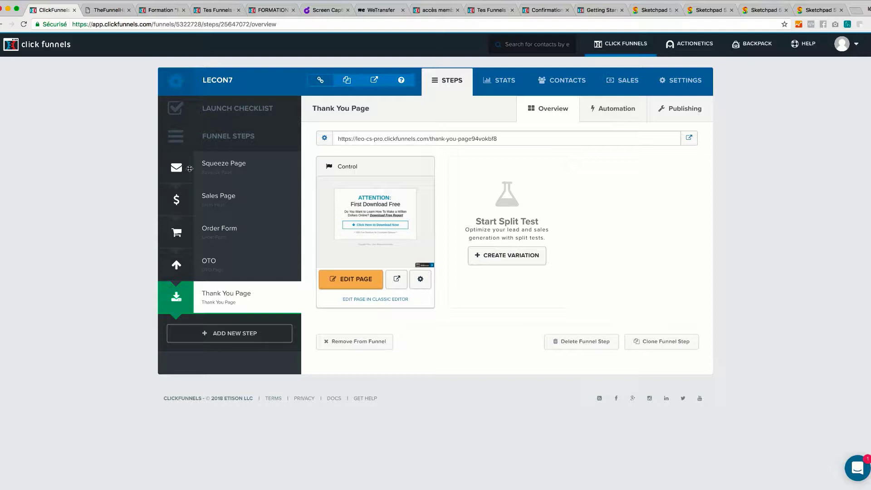
Open the Squeeze Page step's control page in the page editor
{"action": "left_click", "coordinate": [225, 168]}
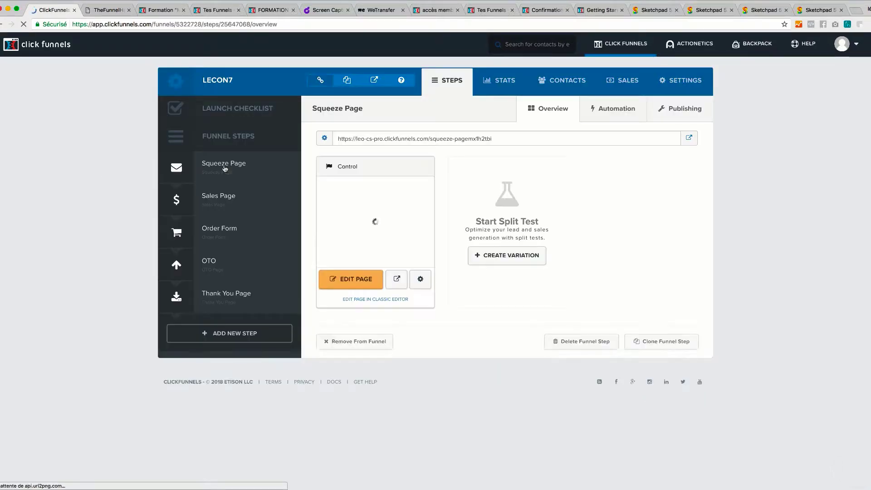
{"action": "left_click", "coordinate": [355, 280]}
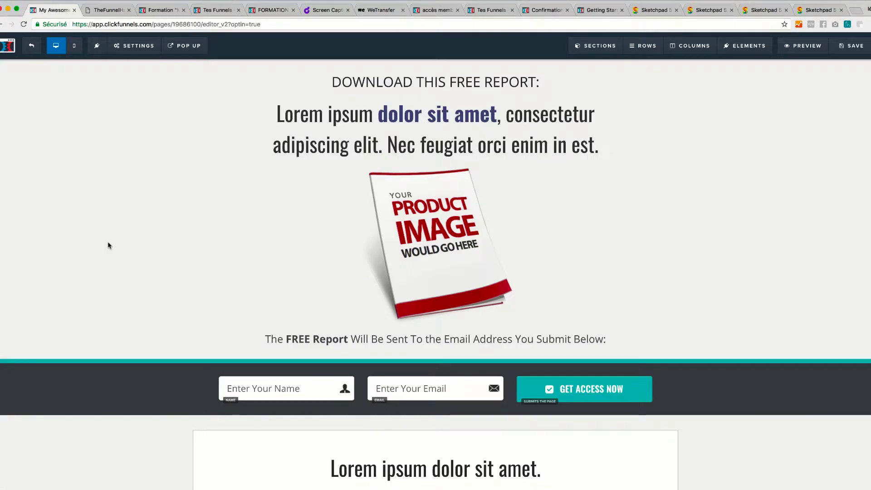
{"action": "scroll", "coordinate": [109, 246], "scroll_direction": "down", "scroll_amount": 1}
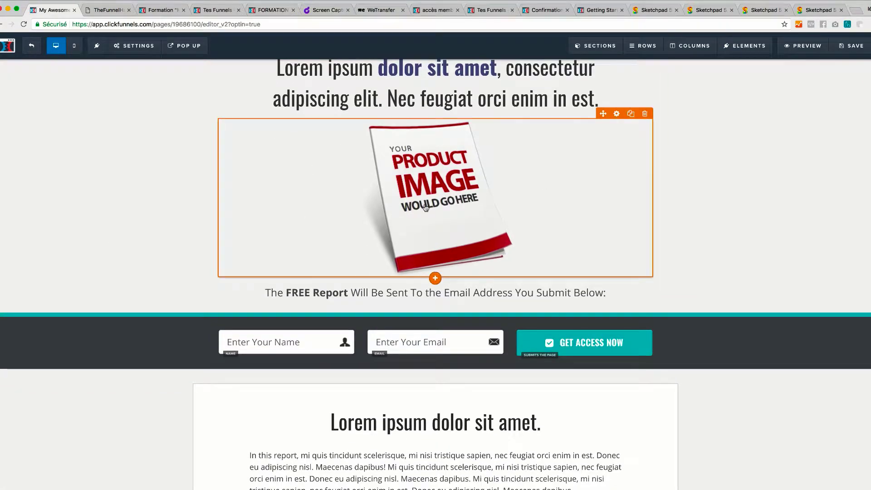
Replace the "DOWNLOAD THIS FREE REPORT:" heading with "Téléchargez votre PDF gratuit"
{"action": "scroll", "coordinate": [137, 190], "scroll_direction": "down", "scroll_amount": 4}
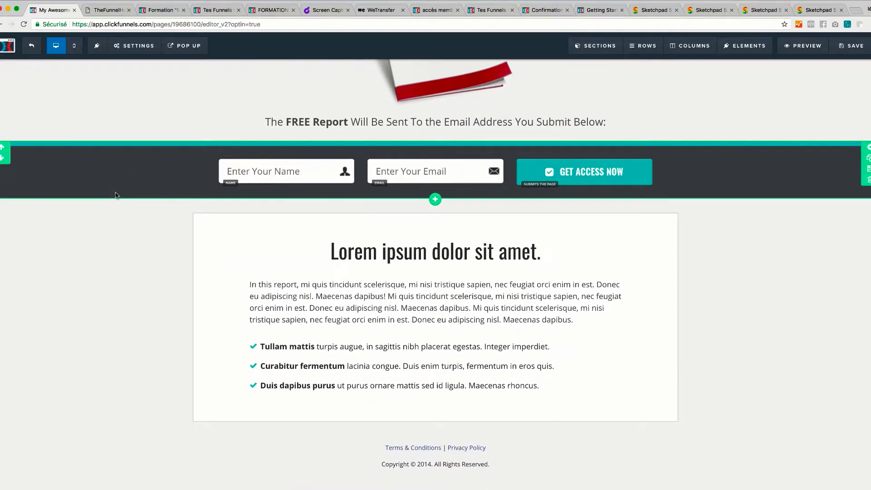
{"action": "scroll", "coordinate": [115, 195], "scroll_direction": "up", "scroll_amount": 5}
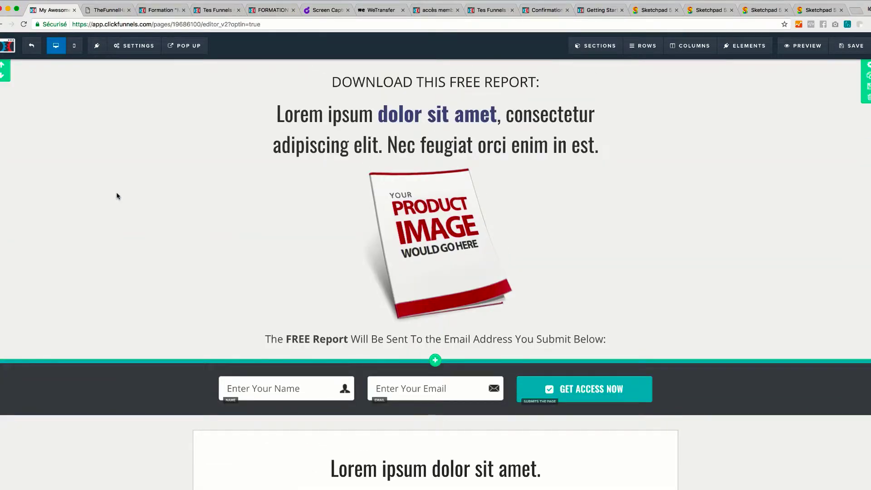
{"action": "left_click", "coordinate": [445, 82]}
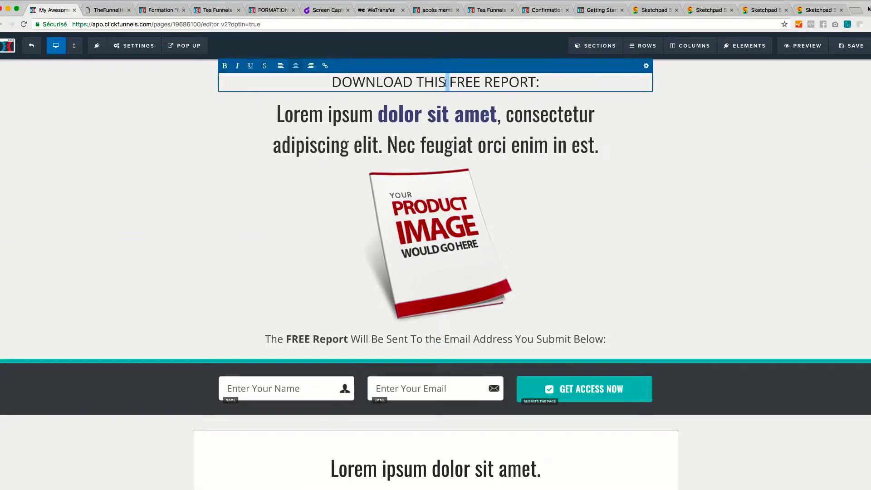
{"action": "triple_click", "coordinate": [445, 83]}
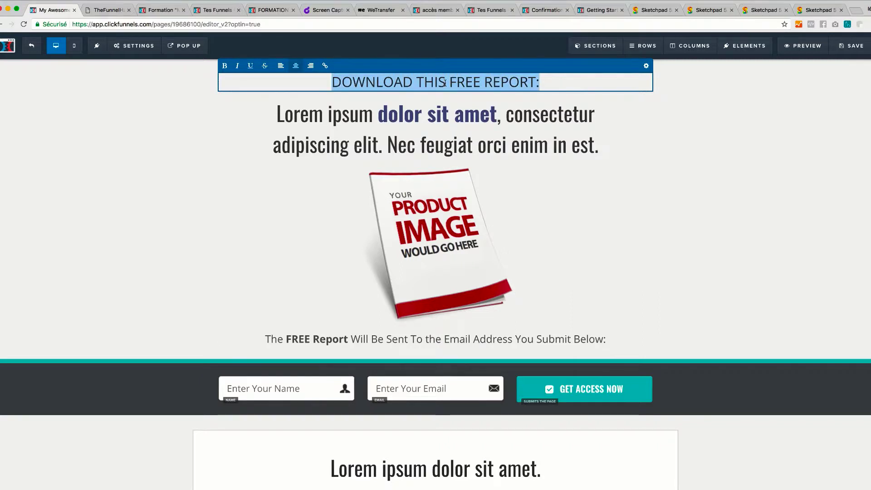
{"action": "key", "text": "BackSpace"}
{"action": "type", "text": "Téléchargez votre PDF gratuit"}
{"action": "left_click", "coordinate": [204, 155]}
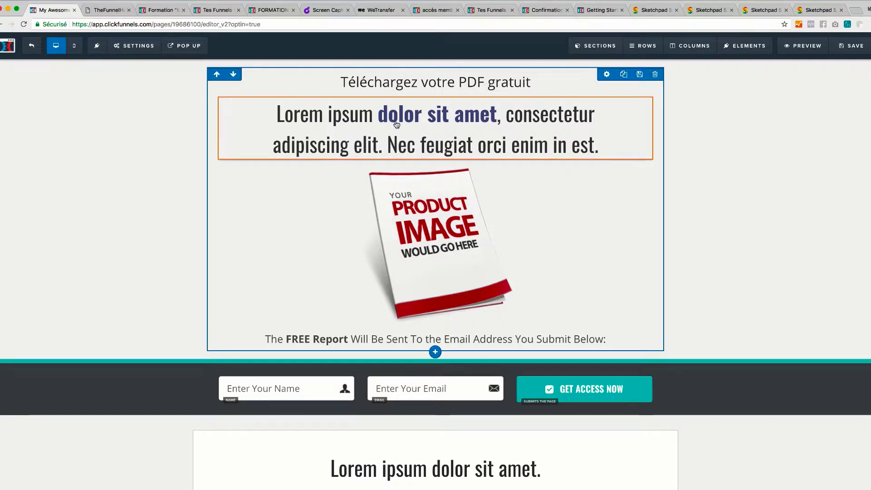
Replace the headline with "Perdez 7 kg en seulement 7 semaines sans faire de sport!" and the text below the image with "Indiquez vos coordonnées ci dessous pour recevoir votre PDF gratuit"
{"action": "left_click", "coordinate": [597, 141]}
{"action": "left_click_drag", "start_coordinate": [599, 147], "coordinate": [274, 112]}
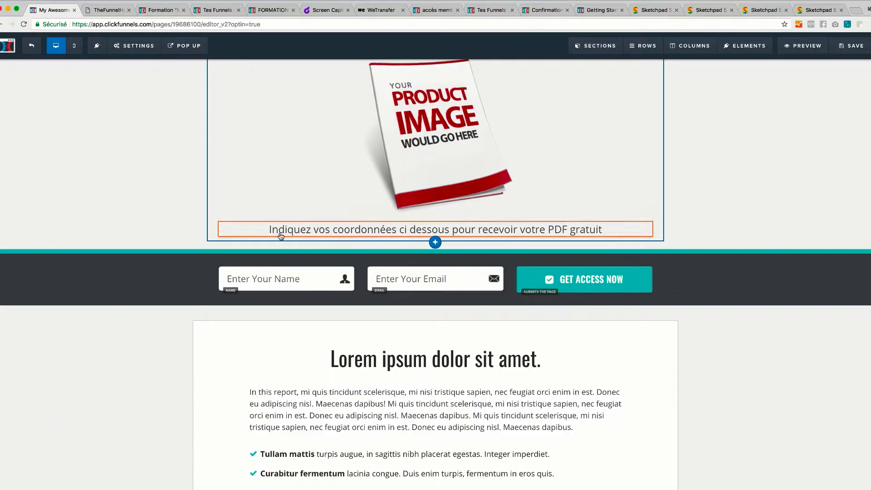
Delete the white Lorem ipsum section with the checklist below the opt-in form and confirm its removal
{"action": "scroll", "coordinate": [92, 247], "scroll_direction": "down", "scroll_amount": 5}
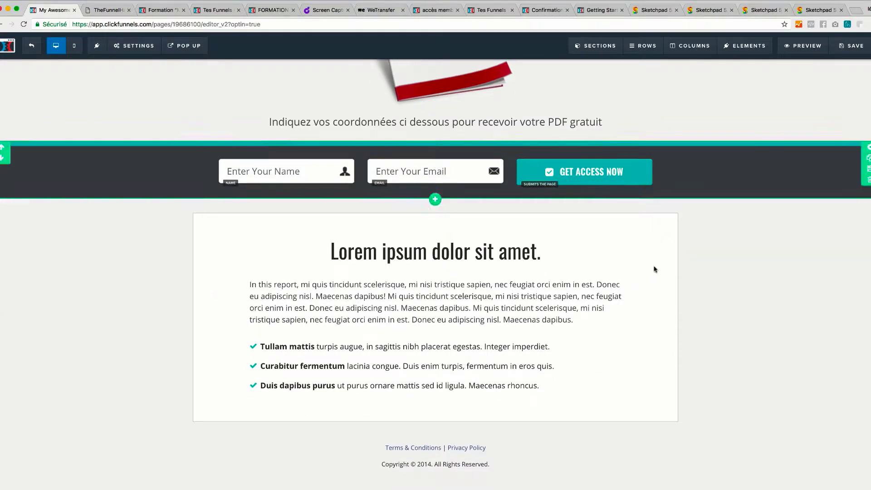
{"action": "left_click", "coordinate": [668, 250]}
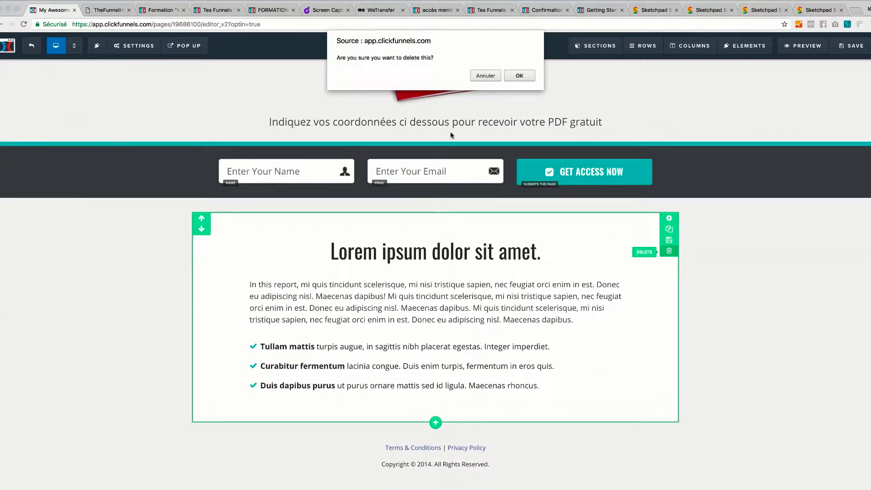
{"action": "left_click", "coordinate": [522, 77]}
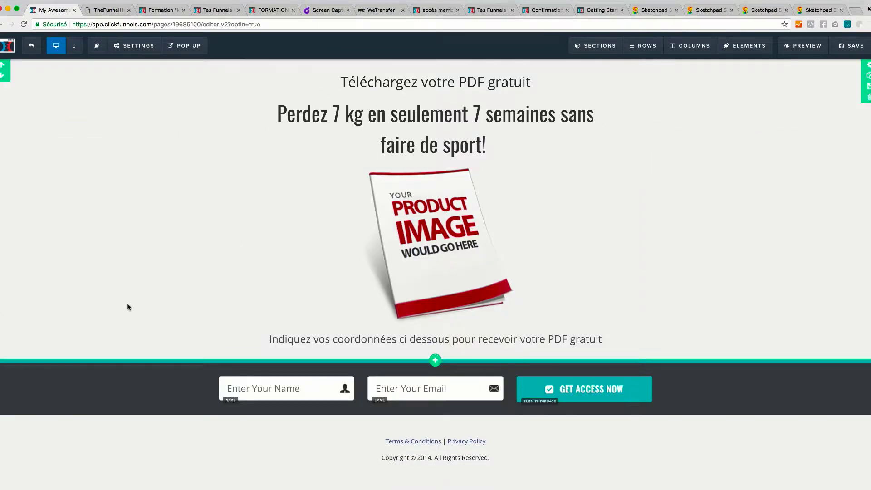
Set the name field's placeholder to "Votre Nom et Prenom" and its font size to 22
{"action": "left_click", "coordinate": [291, 393]}
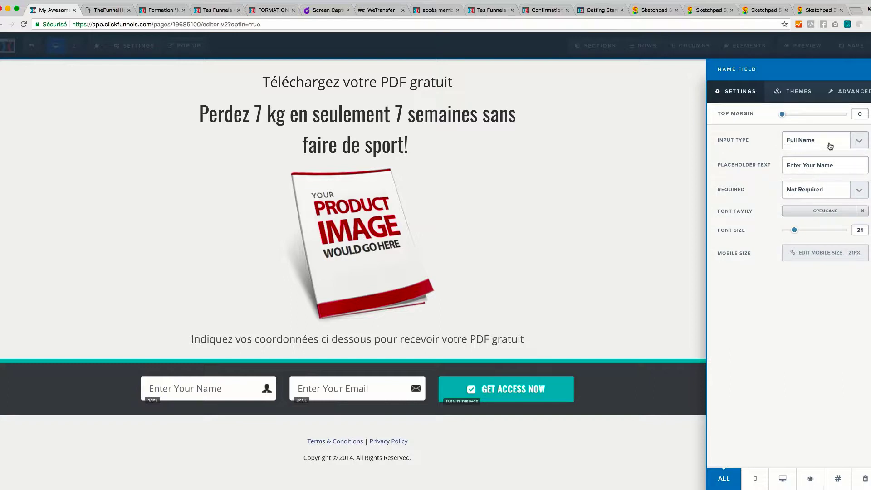
{"action": "left_click_drag", "start_coordinate": [840, 166], "coordinate": [755, 168]}
{"action": "type", "text": "Votre Nom "}
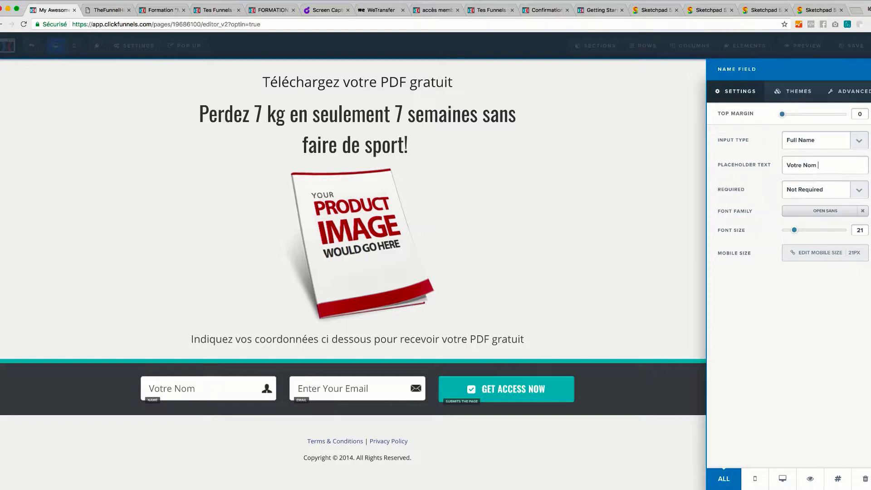
{"action": "type", "text": "et Prenom"}
{"action": "mouse_move", "coordinate": [795, 229]}
{"action": "left_mouse_down"}
{"action": "mouse_move", "coordinate": [811, 232]}
{"action": "mouse_move", "coordinate": [792, 232]}
{"action": "left_mouse_up"}
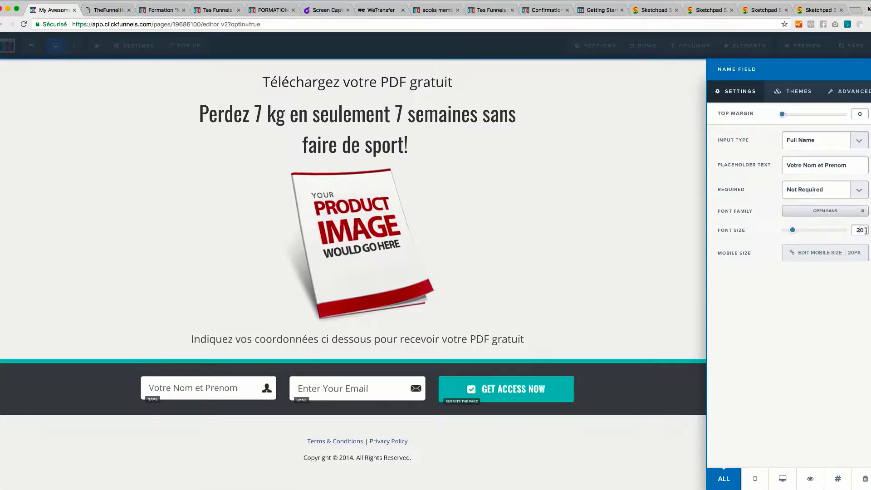
{"action": "key", "text": "BackSpace"}
{"action": "type", "text": "2"}
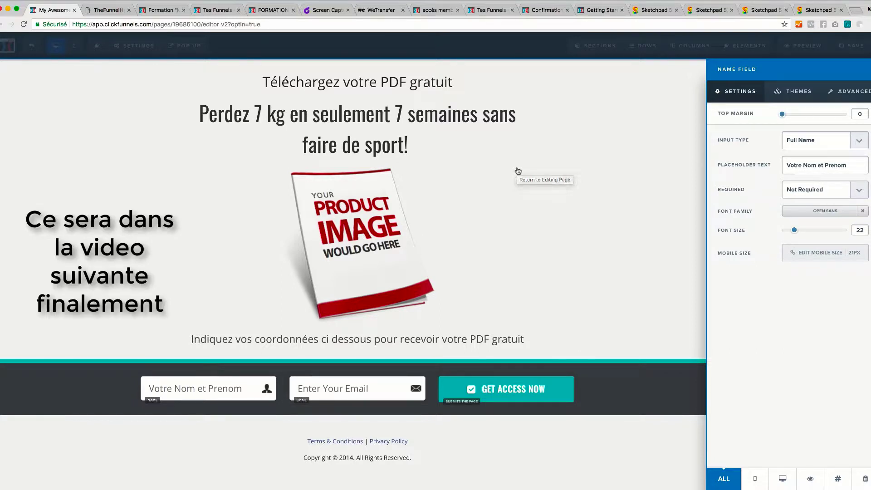
{"action": "left_click", "coordinate": [796, 95]}
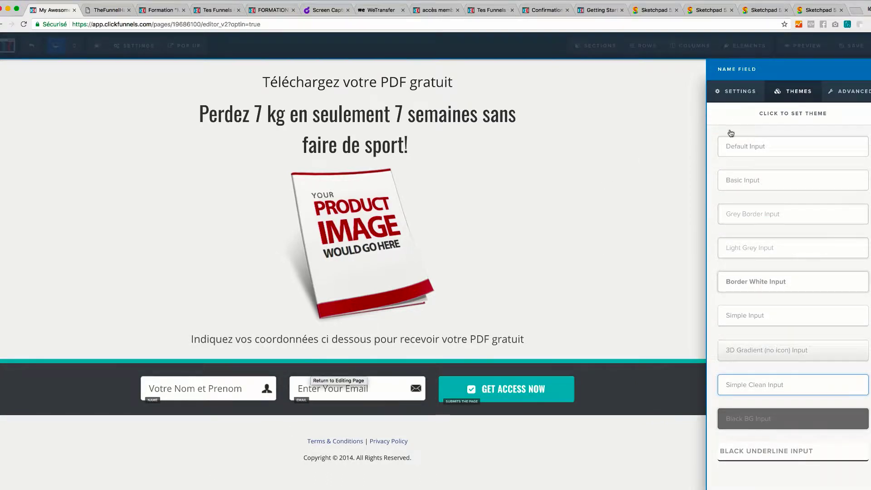
{"action": "left_click", "coordinate": [471, 369]}
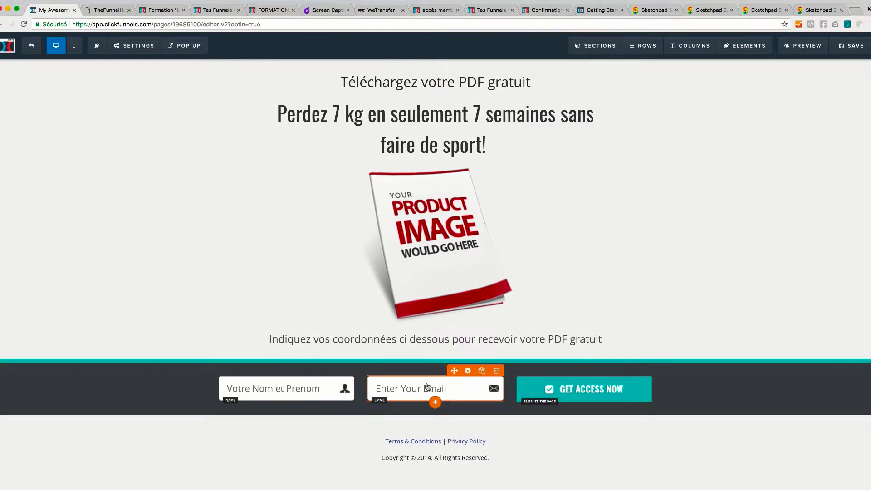
Set the email field's placeholder to "Votre Email"
{"action": "left_click", "coordinate": [425, 389]}
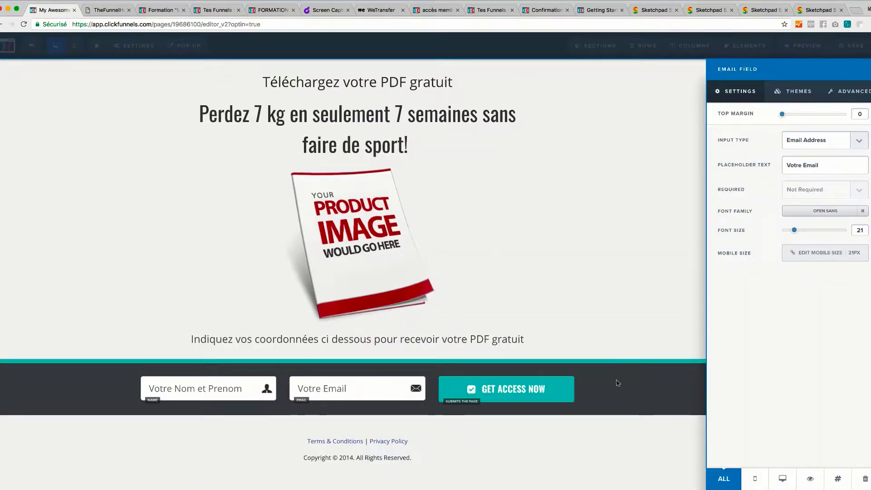
{"action": "left_click", "coordinate": [632, 361]}
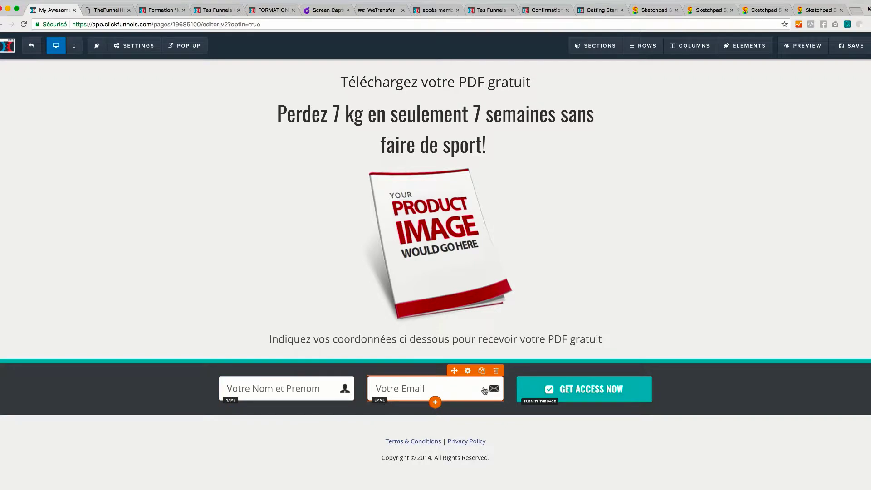
Try the email field's icon position at Left and return it to Right, keeping the Email Icon
{"action": "left_click", "coordinate": [467, 374]}
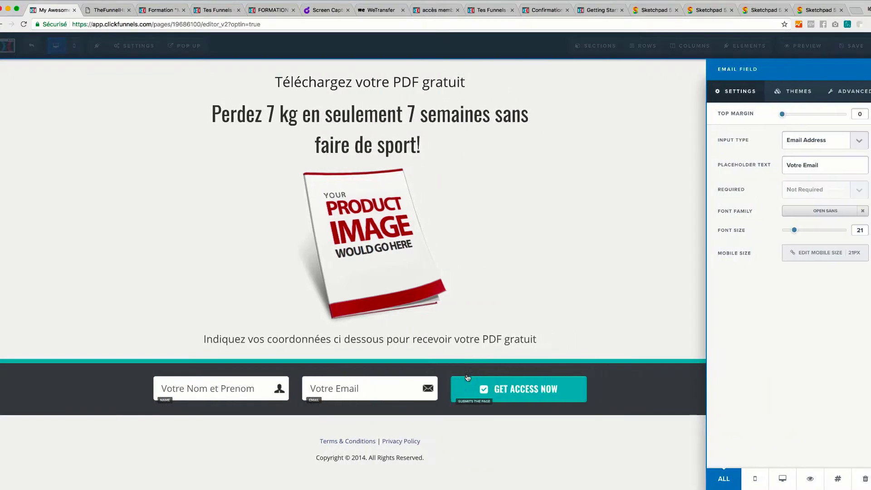
{"action": "left_click", "coordinate": [854, 93]}
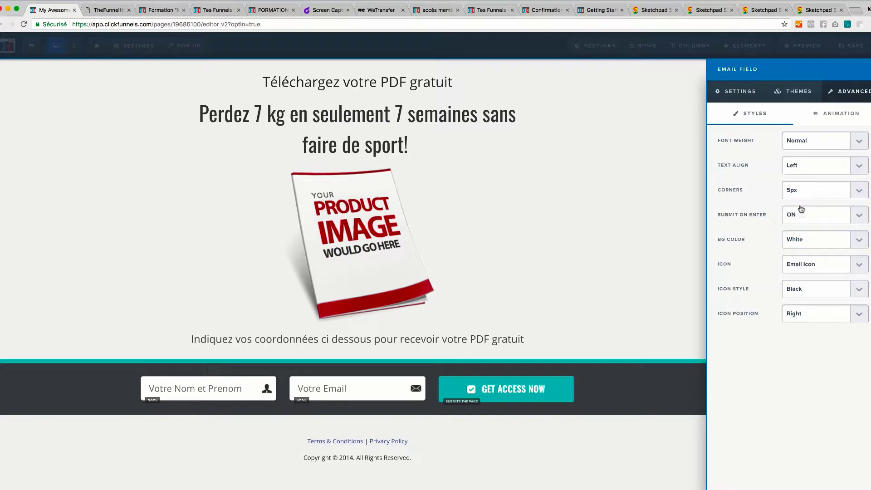
{"action": "left_click", "coordinate": [857, 268]}
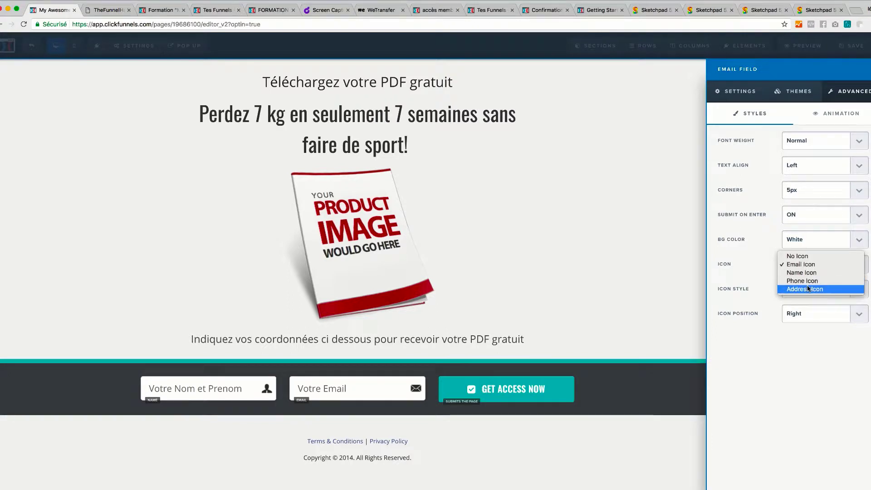
{"action": "left_click", "coordinate": [798, 268]}
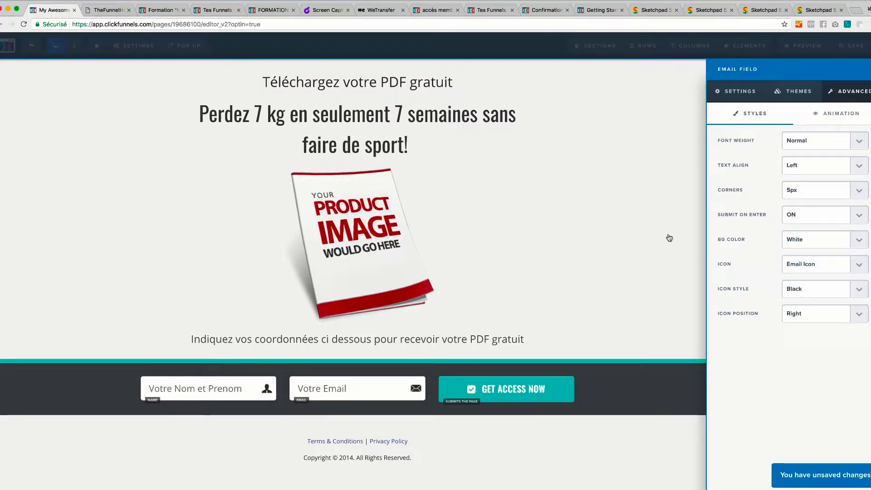
{"action": "left_click", "coordinate": [832, 315]}
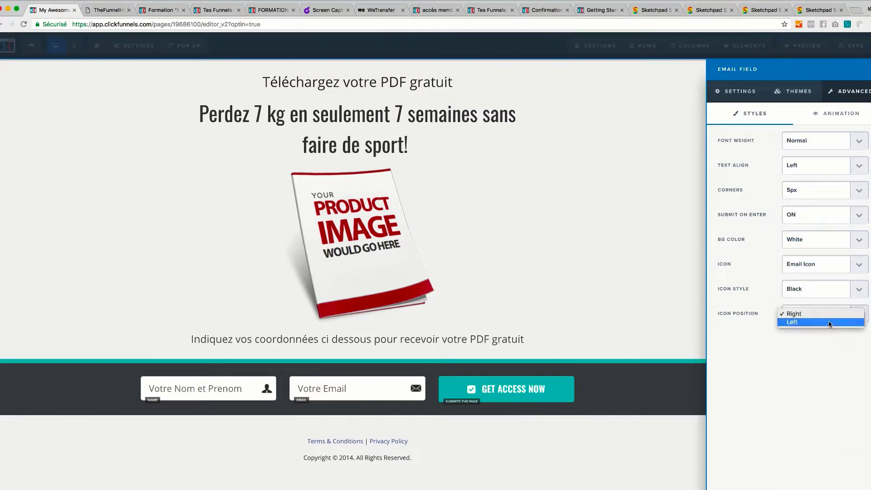
{"action": "left_click", "coordinate": [792, 323]}
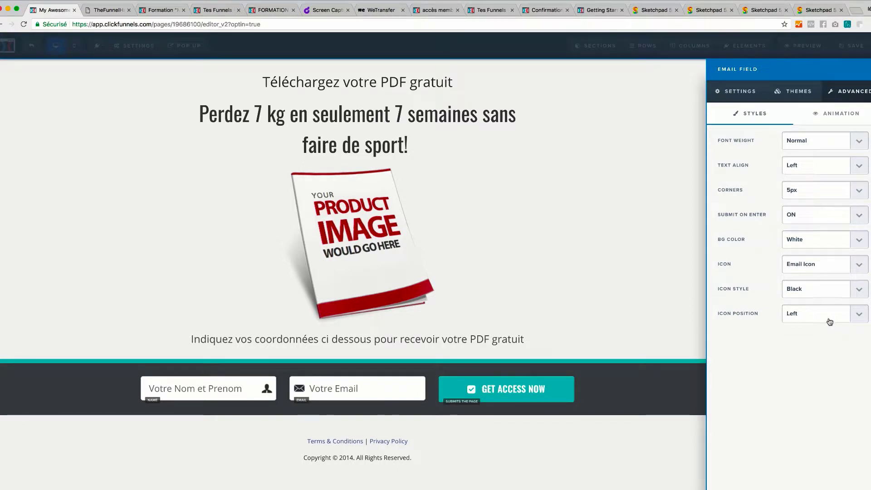
{"action": "left_click", "coordinate": [830, 323]}
{"action": "left_click", "coordinate": [829, 308]}
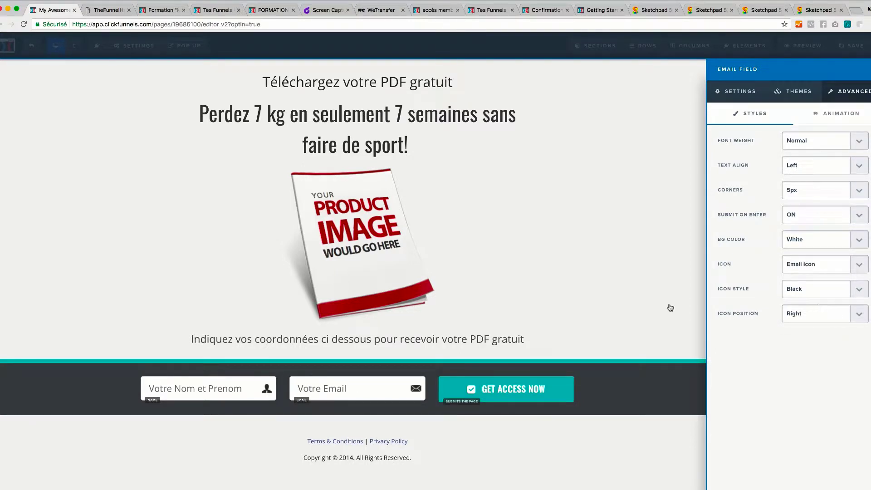
{"action": "left_click", "coordinate": [621, 286]}
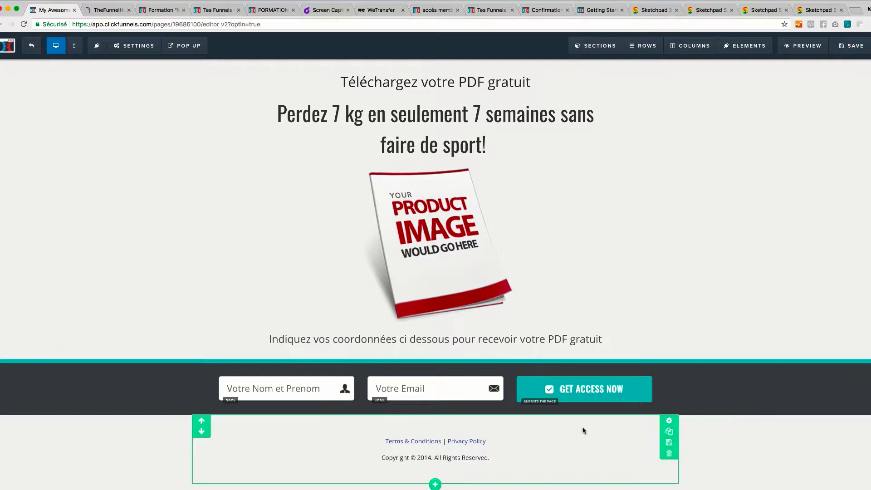
Change the opt-in button's text to "Telecharger"
{"action": "left_click", "coordinate": [608, 389]}
{"action": "triple_click", "coordinate": [812, 167]}
{"action": "type", "text": "Telecharger"}
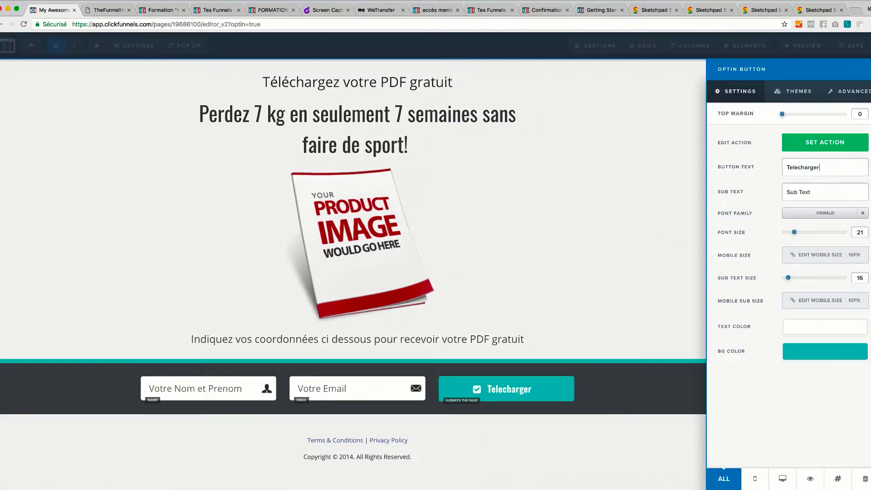
{"action": "left_click", "coordinate": [620, 242]}
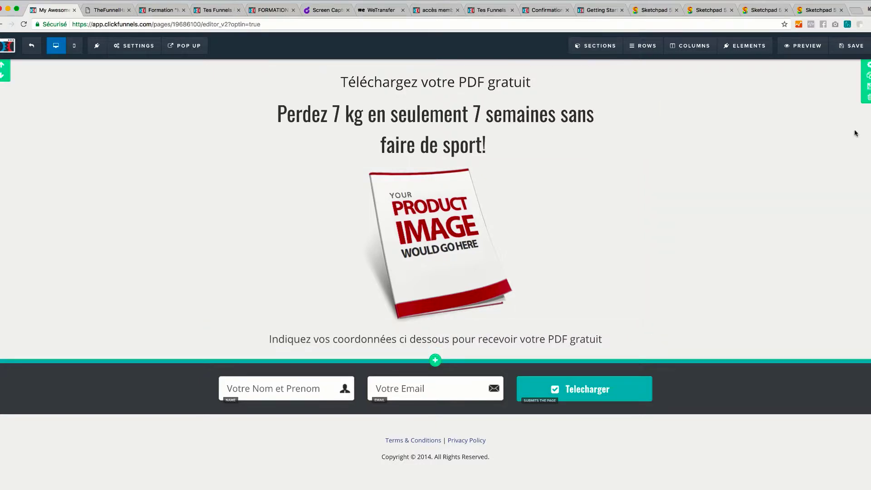
Set the page's SEO title to "perdrez 7 kg en 7 semaines" and save the squeeze page
{"action": "left_click", "coordinate": [855, 47]}
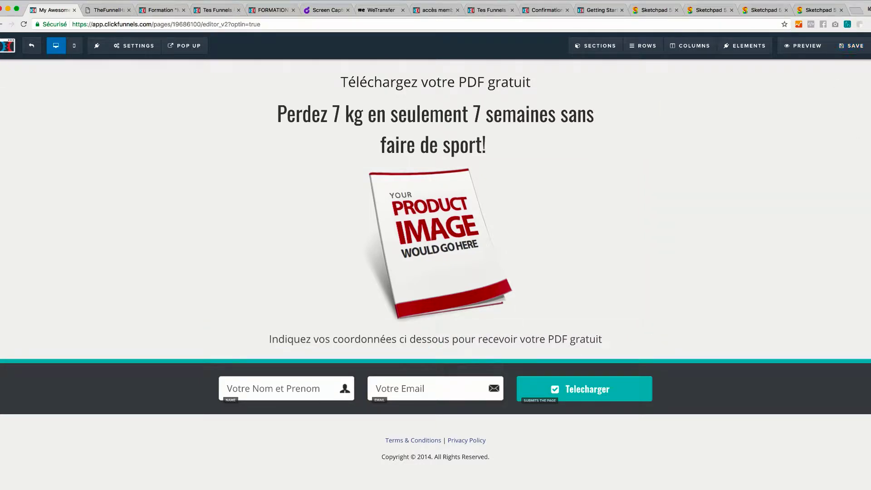
{"action": "left_click", "coordinate": [855, 50]}
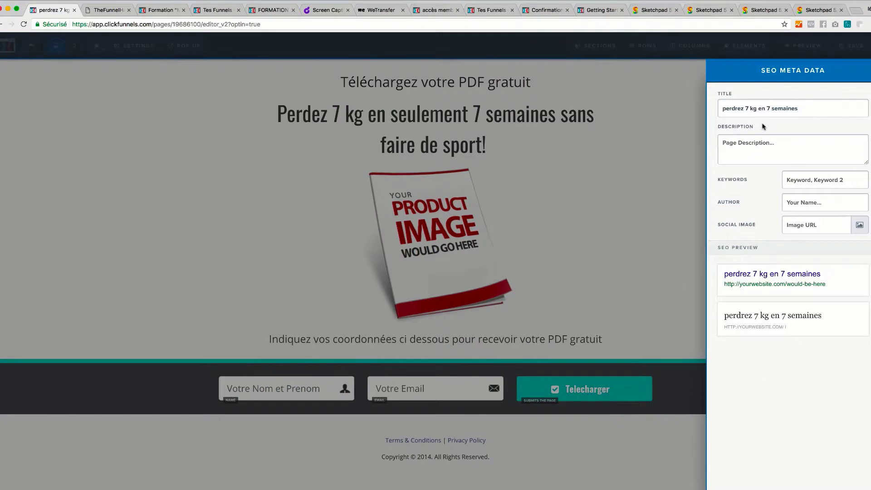
{"action": "left_click", "coordinate": [679, 149]}
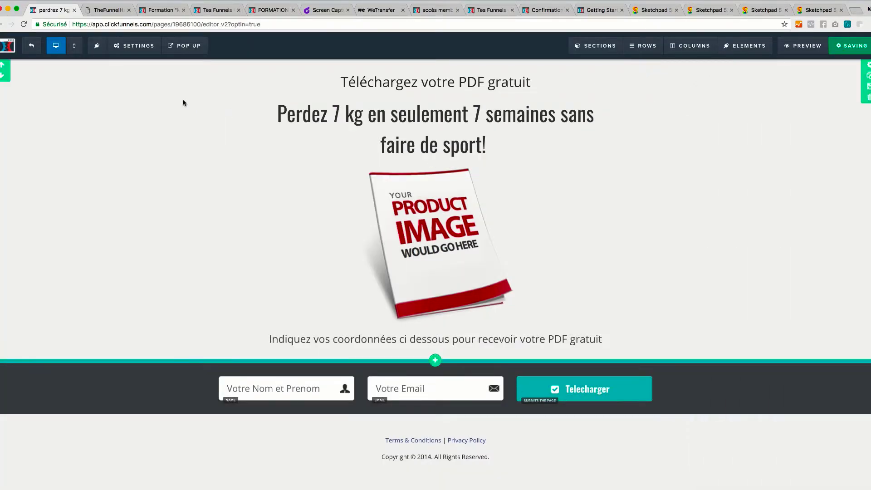
Return to the funnel overview and create a new funnel step named "confidentialité"
{"action": "left_click", "coordinate": [31, 45]}
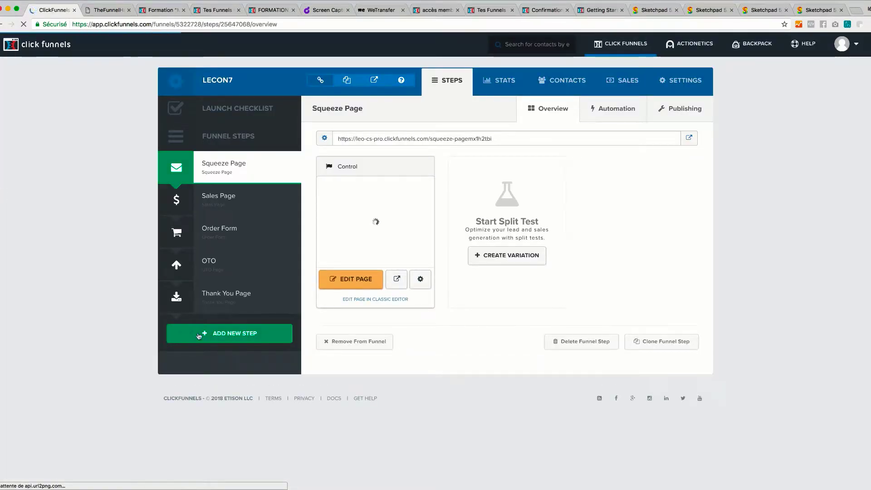
{"action": "left_click", "coordinate": [281, 336]}
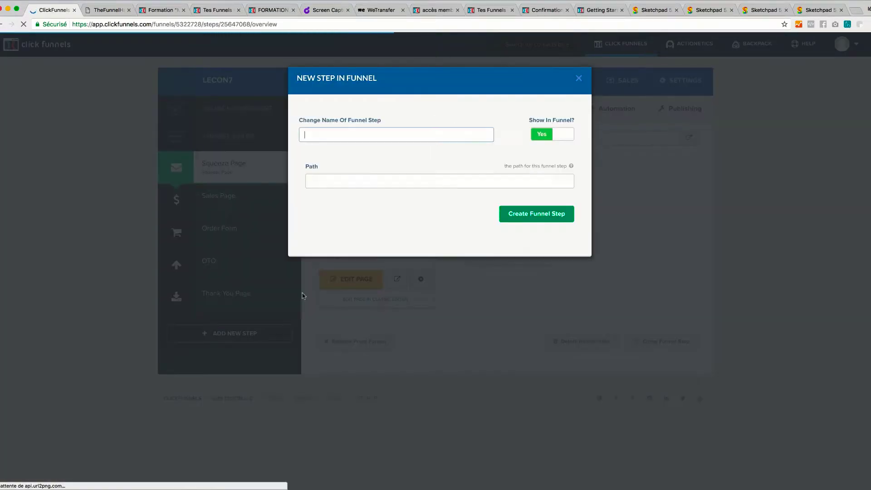
{"action": "type", "text": "confidenti"}
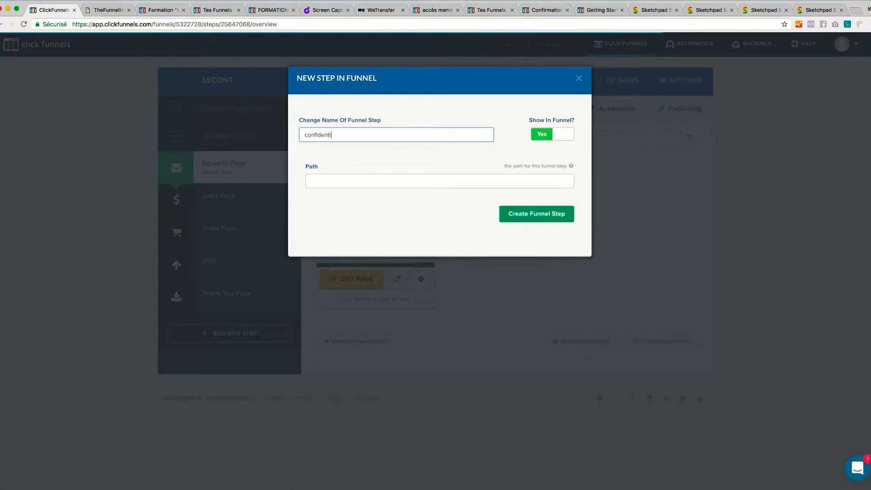
{"action": "type", "text": "alite"}
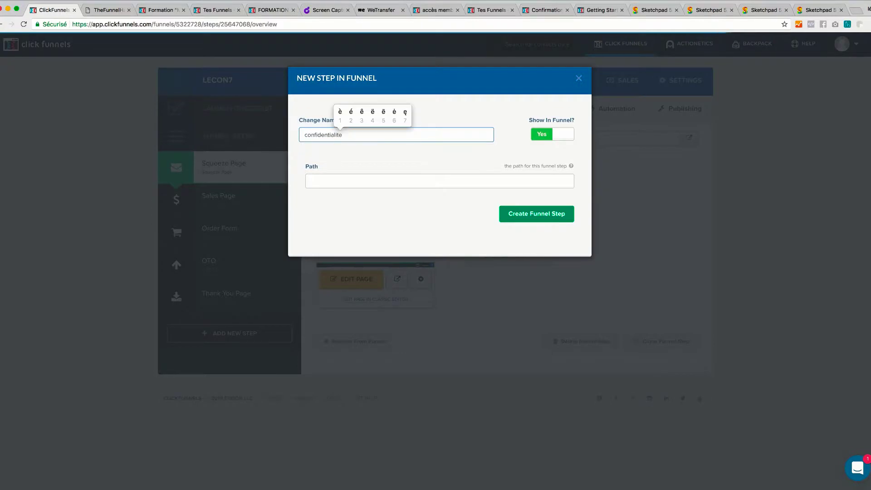
{"action": "type", "text": "2"}
{"action": "left_click", "coordinate": [529, 210]}
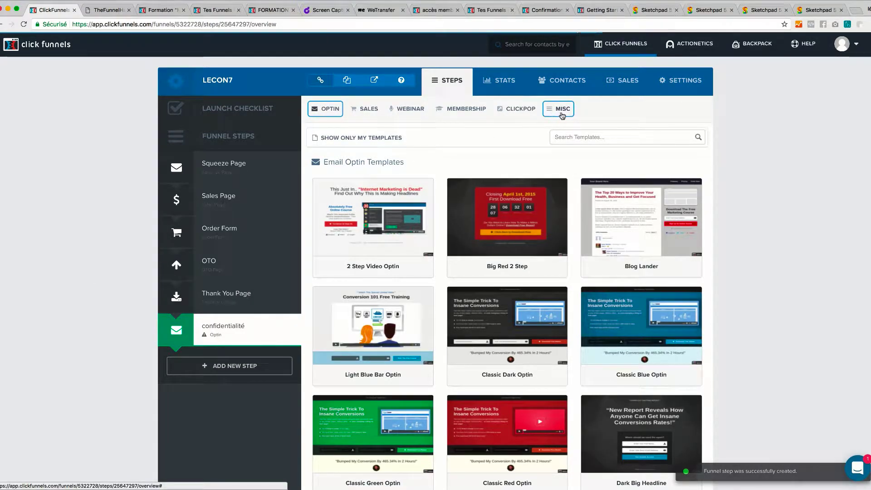
Assign the Basic Disclaimer Page template from the Misc templates to the confidentialité funnel step
{"action": "left_click", "coordinate": [563, 115]}
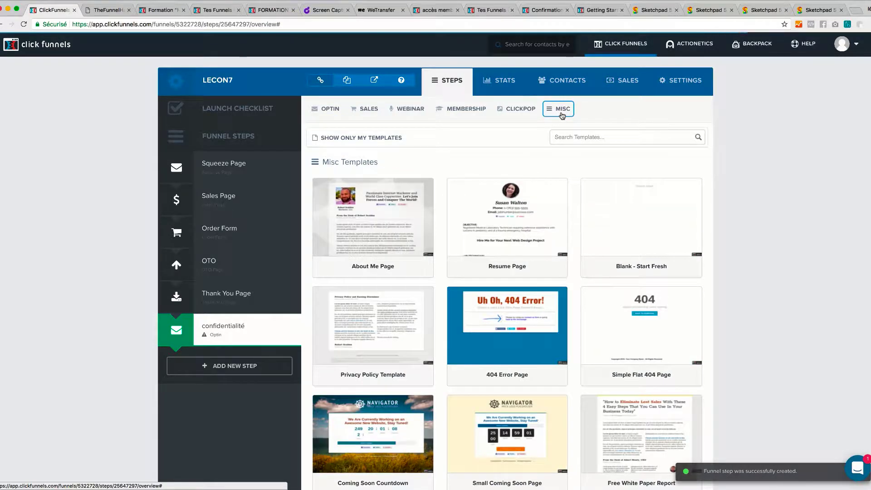
{"action": "scroll", "coordinate": [517, 166], "scroll_direction": "down", "scroll_amount": 2}
{"action": "scroll", "coordinate": [517, 166], "scroll_direction": "down", "scroll_amount": 12}
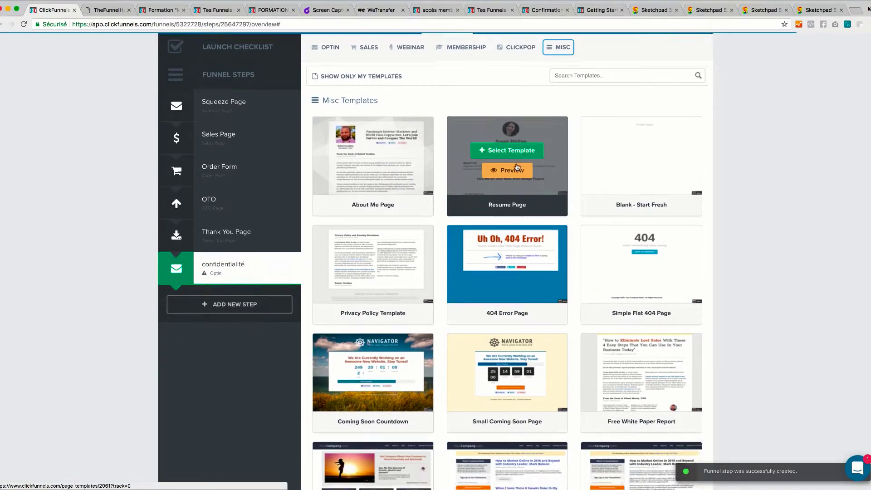
{"action": "scroll", "coordinate": [517, 166], "scroll_direction": "down", "scroll_amount": 17}
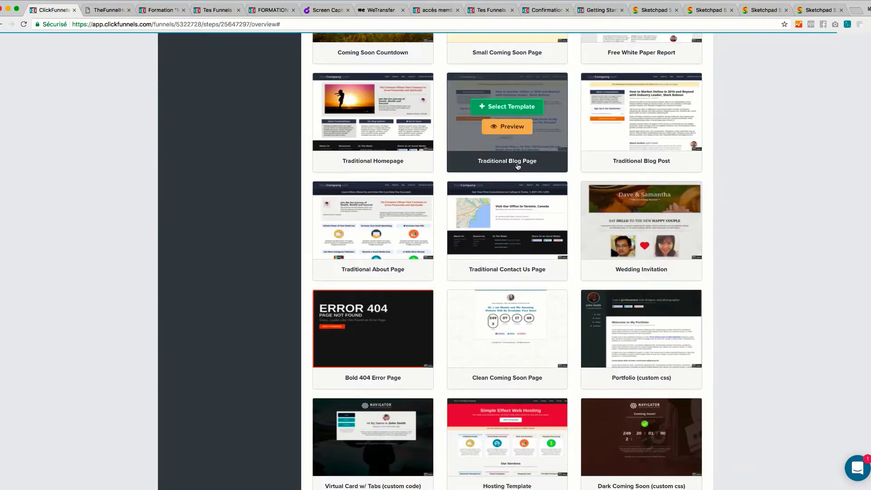
{"action": "scroll", "coordinate": [516, 169], "scroll_direction": "down", "scroll_amount": 7}
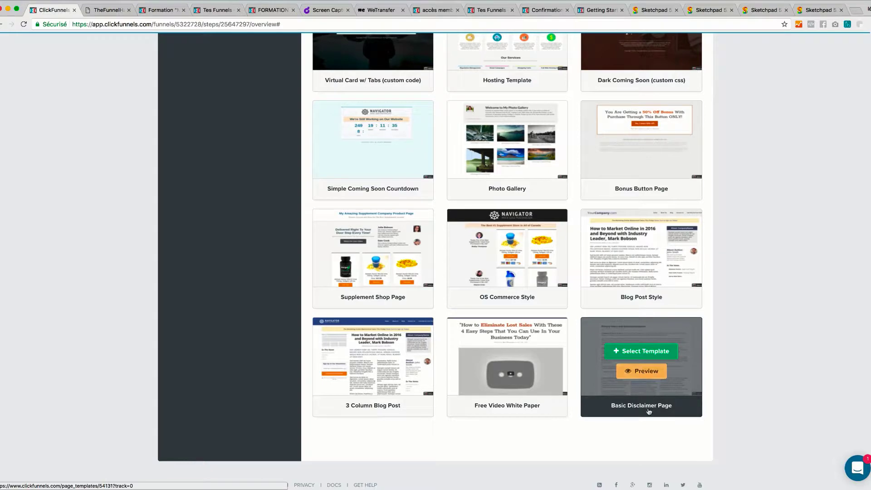
{"action": "left_click", "coordinate": [649, 353]}
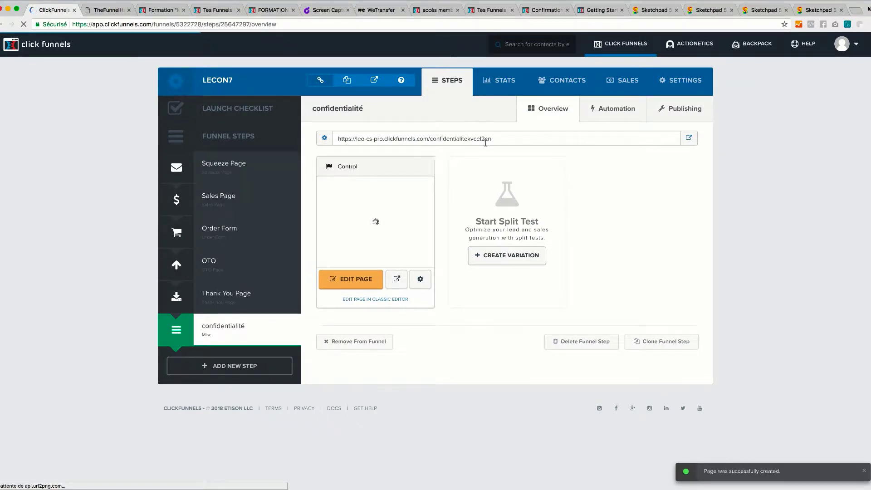
Copy the confidentialité page's URL and open the Squeeze Page for editing
{"action": "left_click_drag", "start_coordinate": [495, 138], "coordinate": [335, 142]}
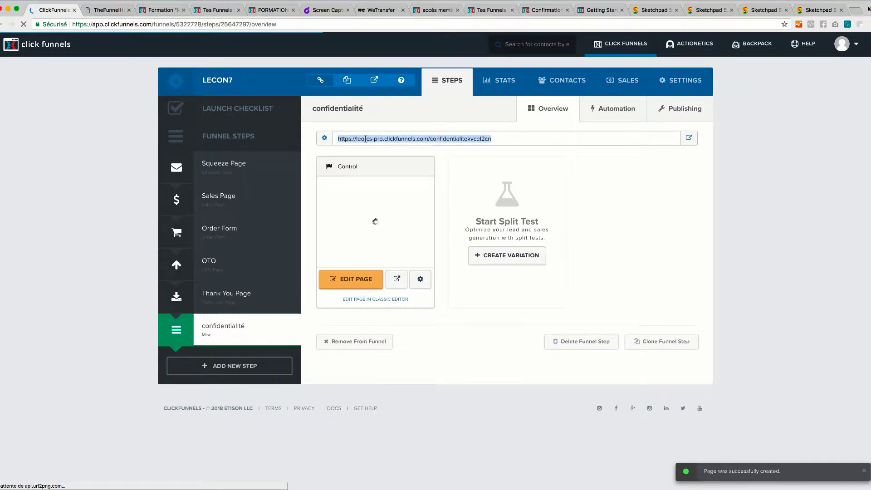
{"action": "left_click", "coordinate": [230, 177]}
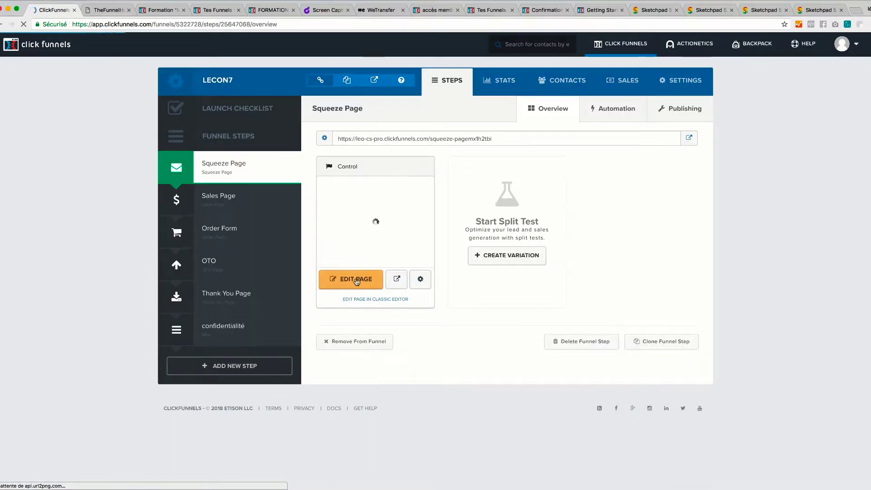
{"action": "left_click", "coordinate": [356, 280]}
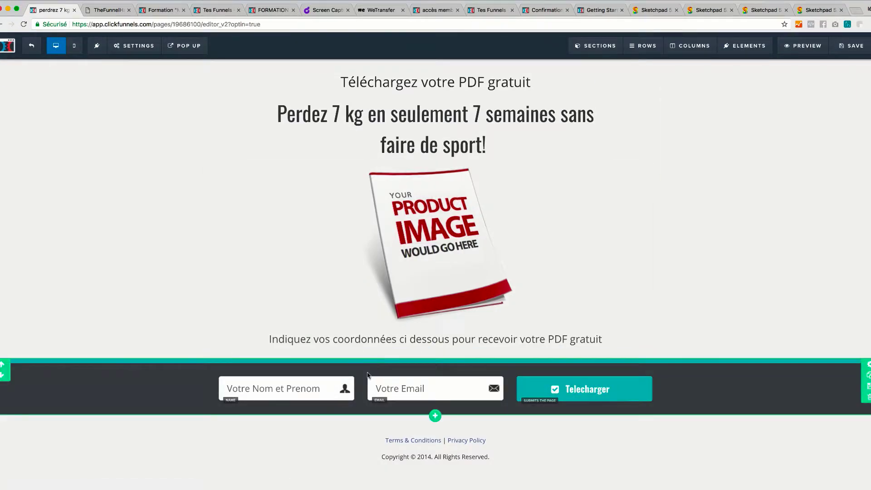
Replace the footer's "Terms & Conditions | Privacy Policy" line with the text "politique de confidentialité"
{"action": "left_click", "coordinate": [502, 439]}
{"action": "left_click_drag", "start_coordinate": [502, 440], "coordinate": [365, 440]}
{"action": "key", "text": "BackSpace"}
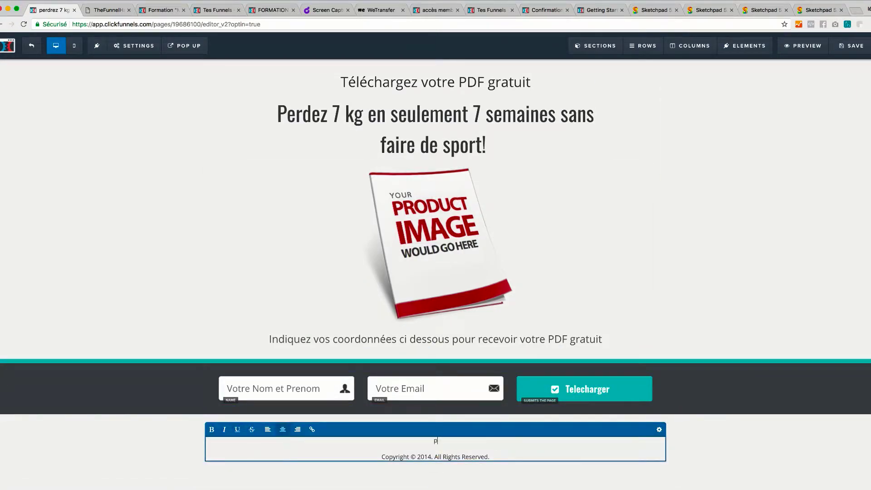
{"action": "type", "text": "politique de confide"}
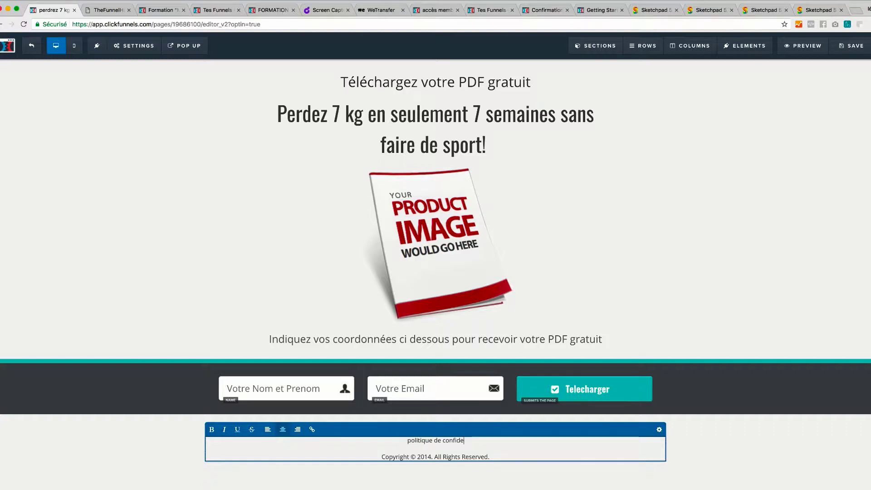
{"action": "type", "text": "ntialite"}
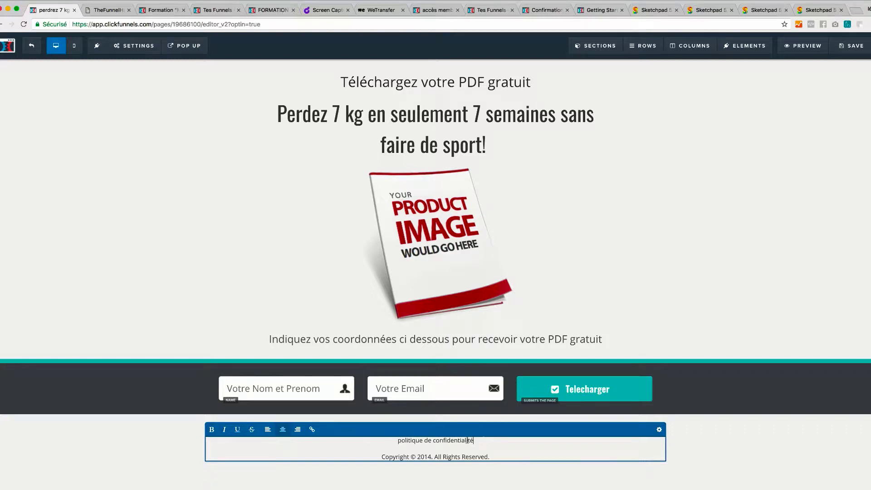
Link the footer text "politique de confidentialité" to the copied confidentialité page URL and save the page
{"action": "left_click_drag", "start_coordinate": [474, 440], "coordinate": [393, 441]}
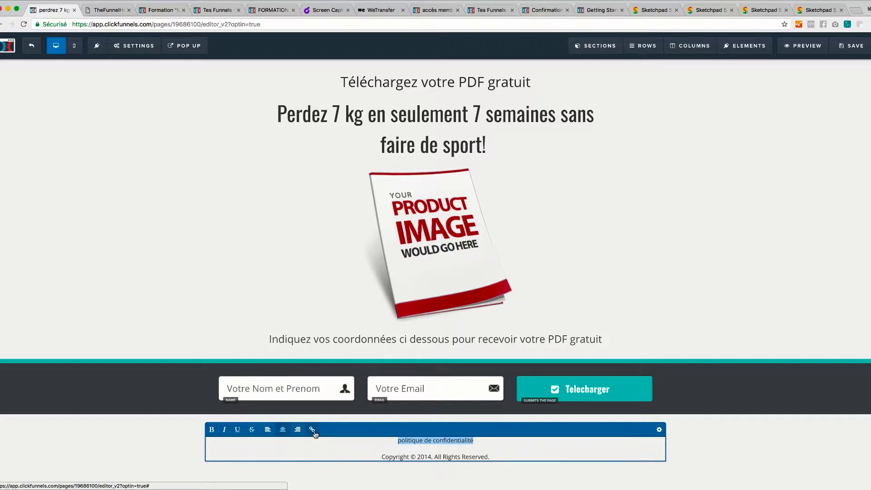
{"action": "left_click", "coordinate": [313, 432]}
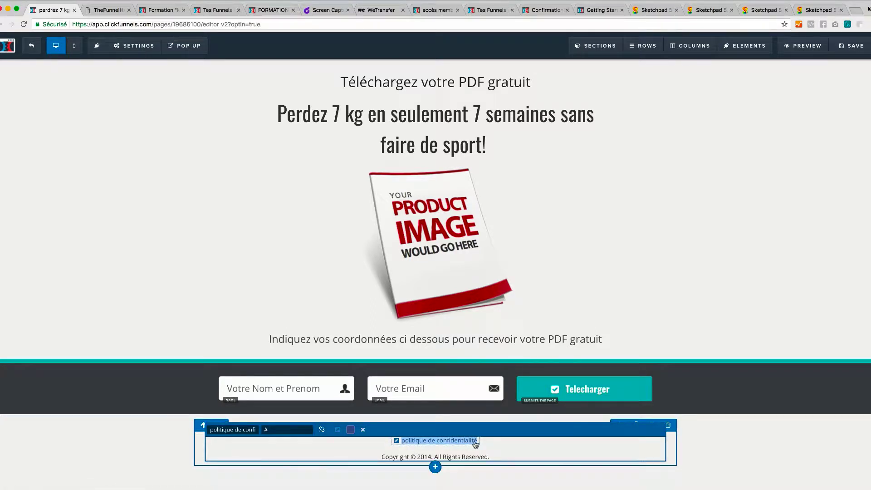
{"action": "left_click", "coordinate": [278, 430]}
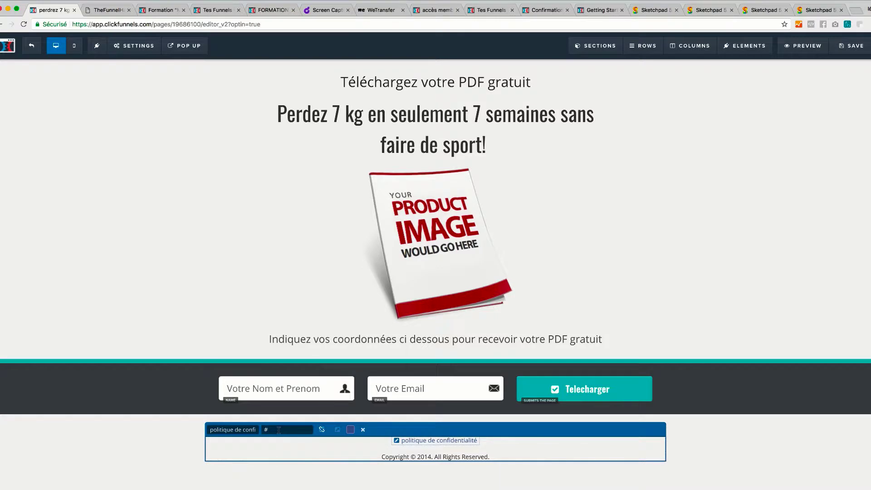
{"action": "key", "text": "BackSpace"}
{"action": "key", "text": "super+v"}
{"action": "left_click", "coordinate": [151, 437]}
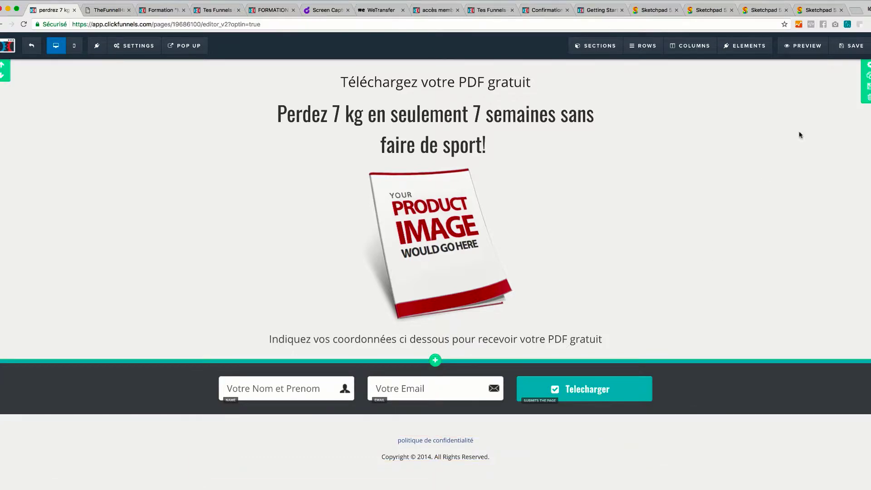
{"action": "left_click", "coordinate": [857, 45]}
Set the squeeze page pop-up's exit trigger to "Show When User Tries To Exits"
{"action": "mouse_move", "coordinate": [190, 48]}
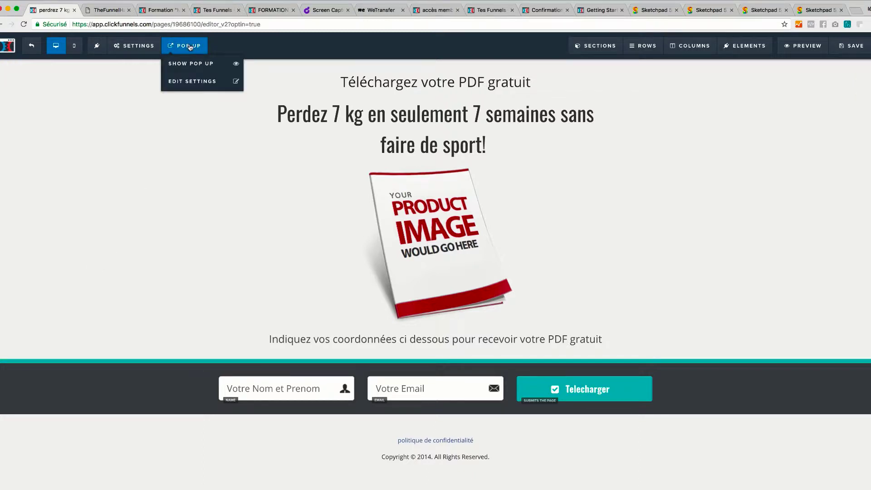
{"action": "left_click", "coordinate": [193, 81]}
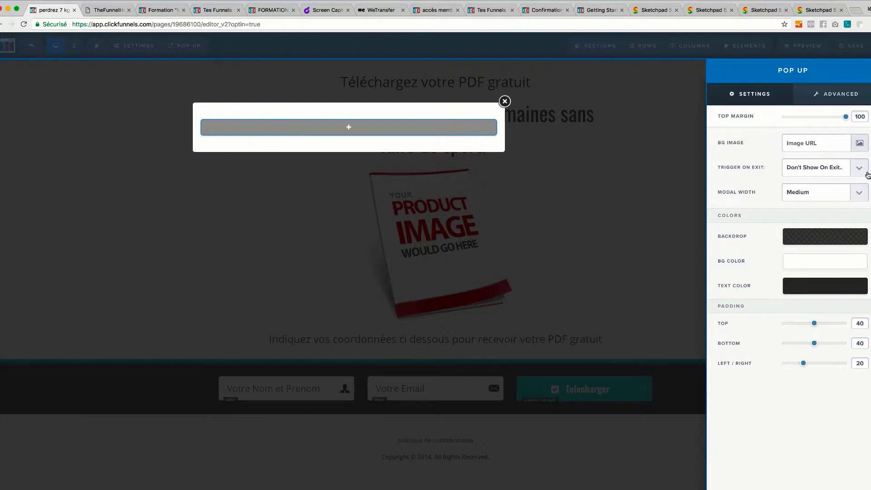
{"action": "left_click", "coordinate": [819, 172]}
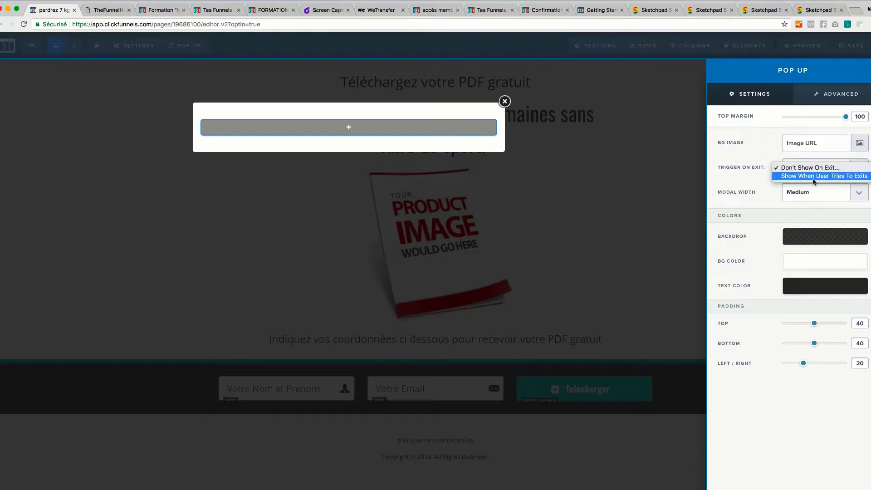
{"action": "left_click", "coordinate": [836, 177]}
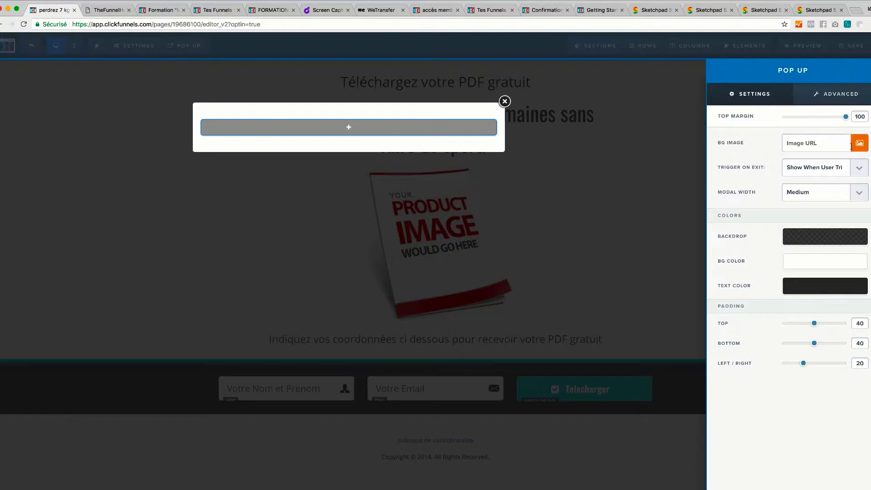
Add a one-column row to the empty pop-up
{"action": "left_click", "coordinate": [379, 133]}
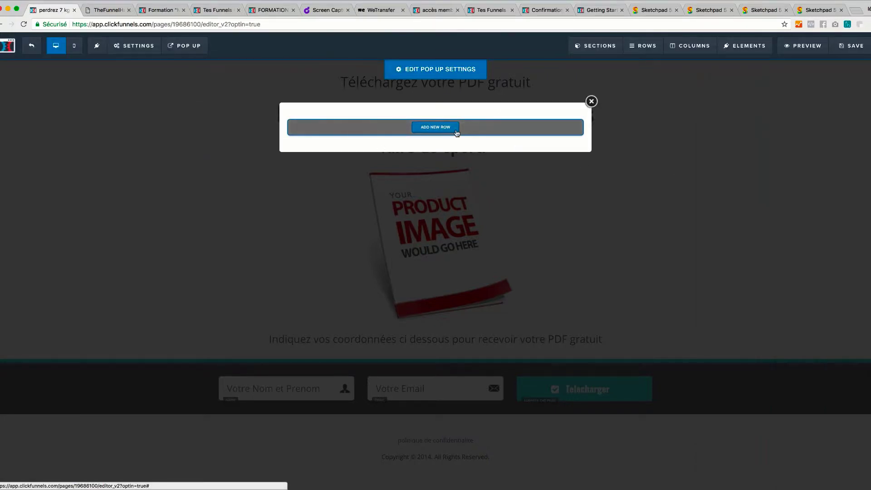
{"action": "left_click", "coordinate": [454, 129]}
{"action": "left_click", "coordinate": [730, 94]}
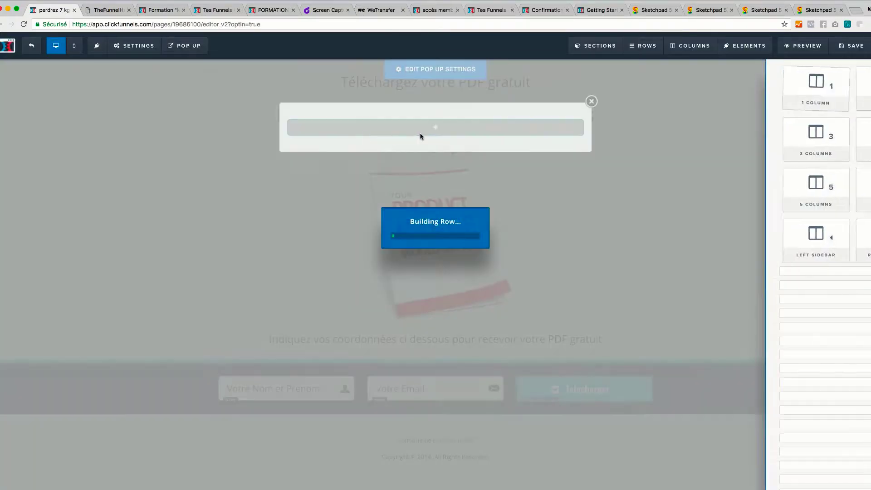
Add a headline to the pop-up row reading "Etes vous sur de ne pas vouloir perdre de poids?"
{"action": "left_click", "coordinate": [446, 137]}
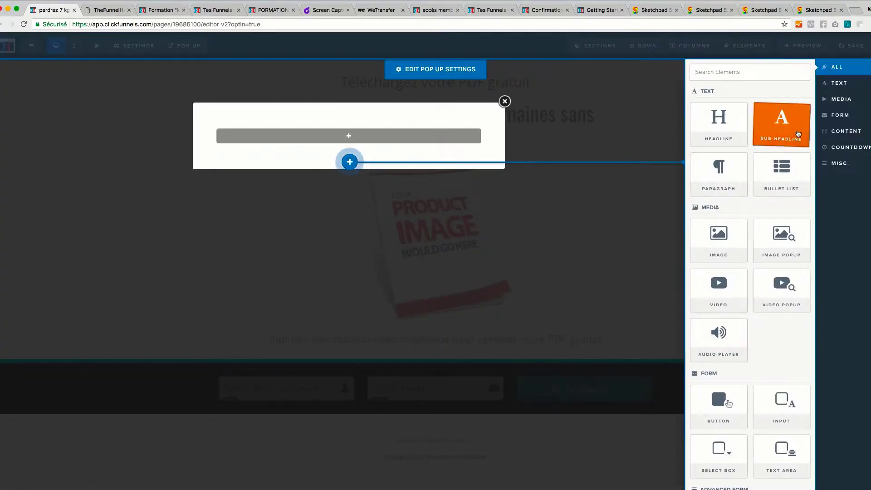
{"action": "left_click_drag", "start_coordinate": [717, 132], "coordinate": [382, 140]}
{"action": "triple_click", "coordinate": [410, 138]}
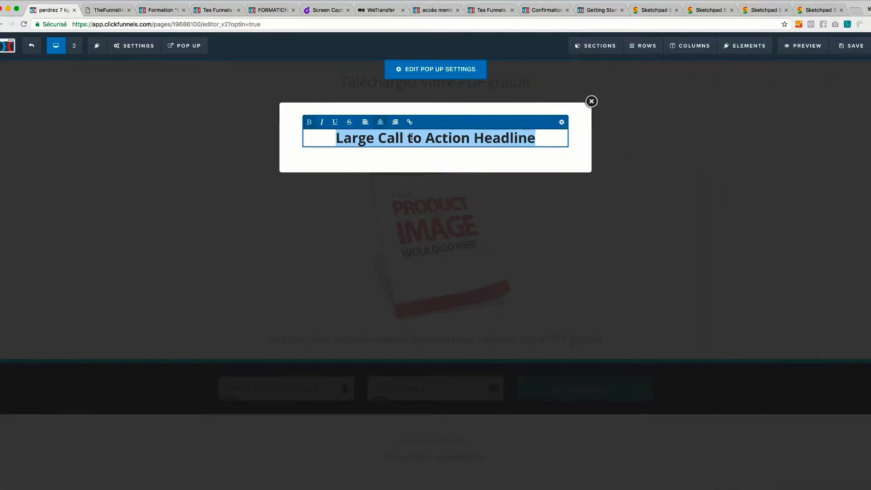
{"action": "type", "text": "Etes vous sur de ne pas vouloir perdre de poids?"}
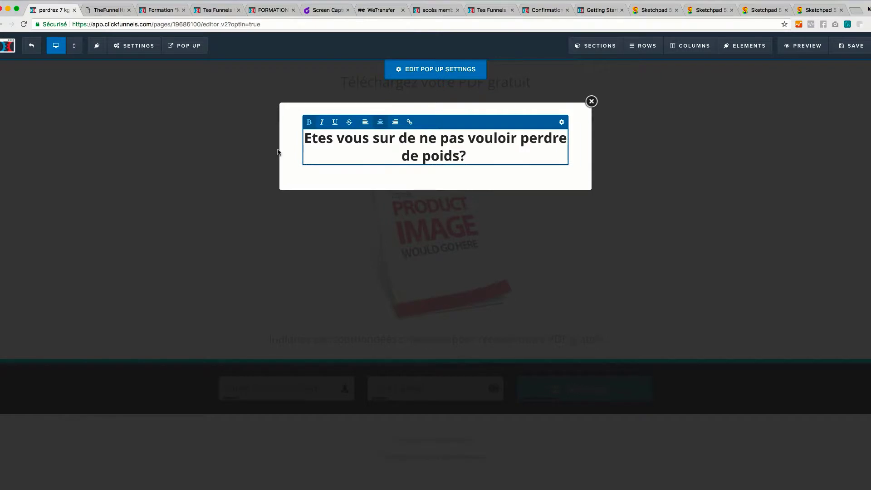
{"action": "left_click", "coordinate": [288, 150]}
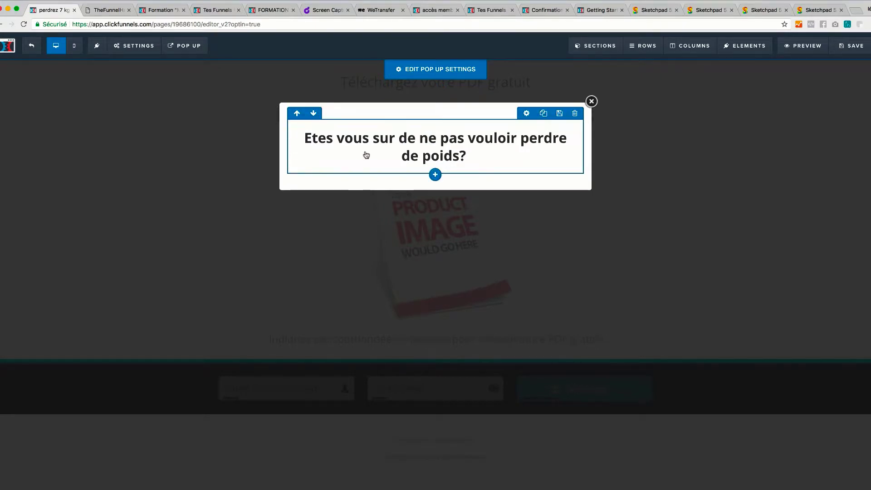
Add a button below the pop-up headline and set its text to "telecharger"
{"action": "left_click", "coordinate": [435, 167]}
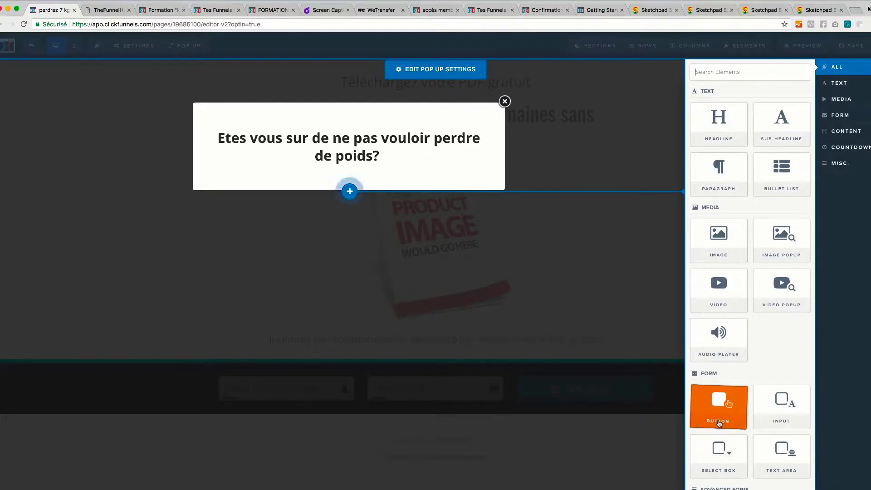
{"action": "left_click_drag", "start_coordinate": [481, 272], "coordinate": [436, 190]}
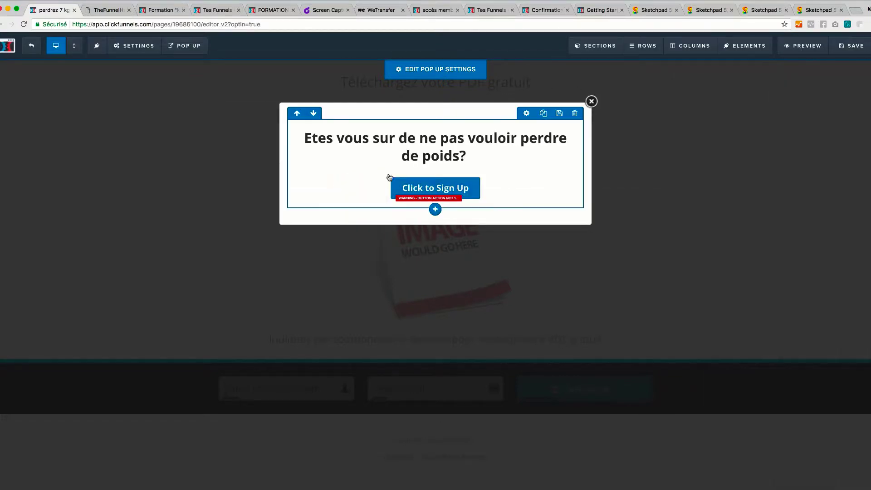
{"action": "left_click", "coordinate": [449, 189]}
{"action": "left_click", "coordinate": [838, 168]}
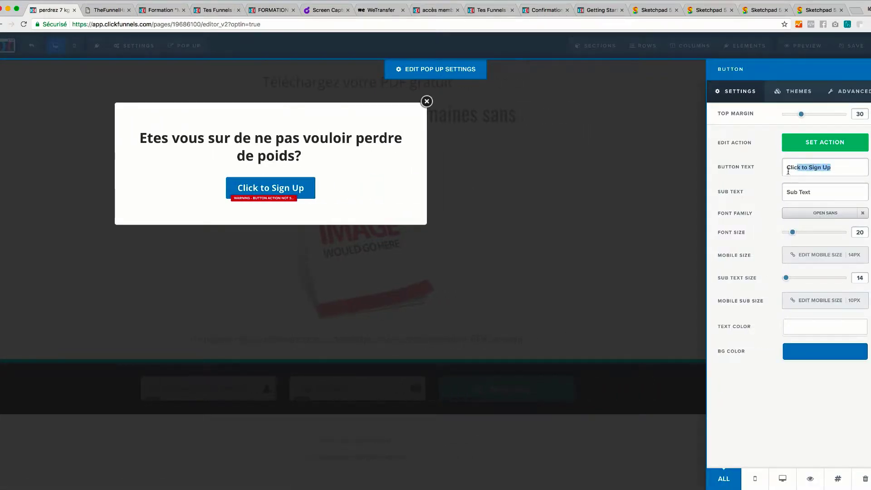
{"action": "left_click_drag", "start_coordinate": [839, 168], "coordinate": [785, 168]}
{"action": "type", "text": "tel"}
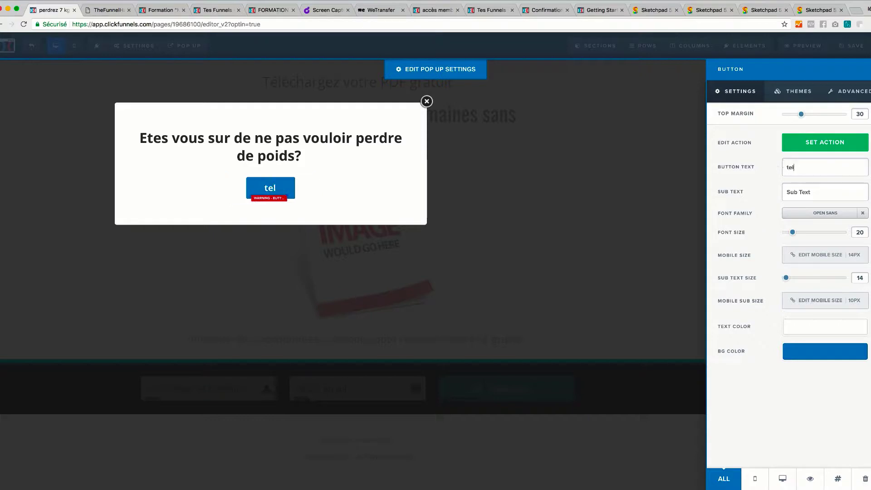
{"action": "type", "text": "echarger"}
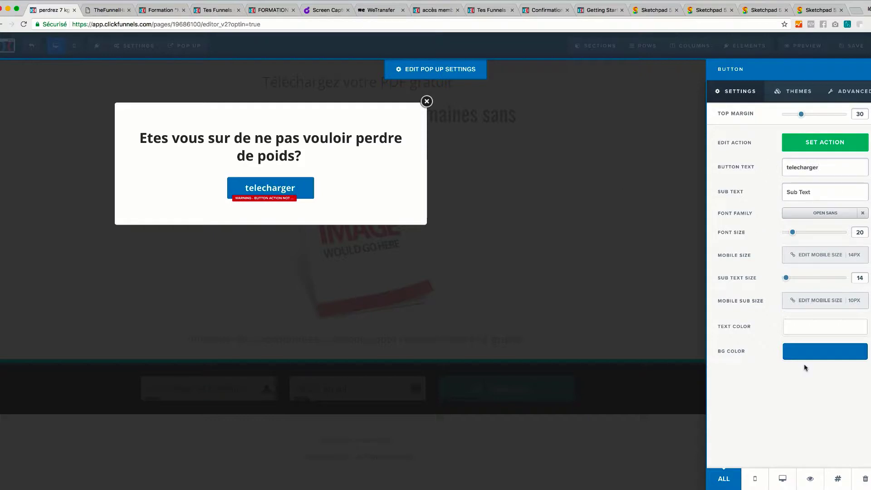
Set the pop-up button's background to the teal from the recently used colors
{"action": "left_click", "coordinate": [820, 355]}
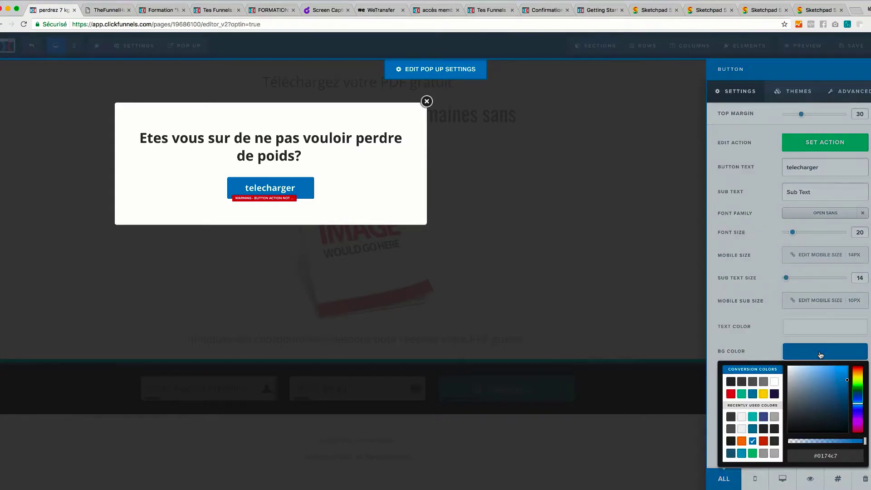
{"action": "left_click", "coordinate": [752, 417]}
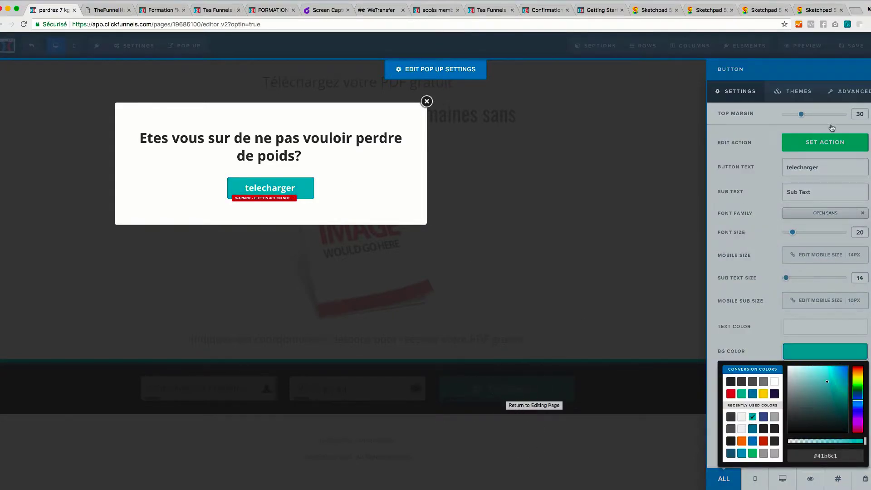
{"action": "left_click", "coordinate": [828, 111]}
Add a checked-square icon before the text of the pop-up's telecharger button
{"action": "left_click", "coordinate": [848, 95]}
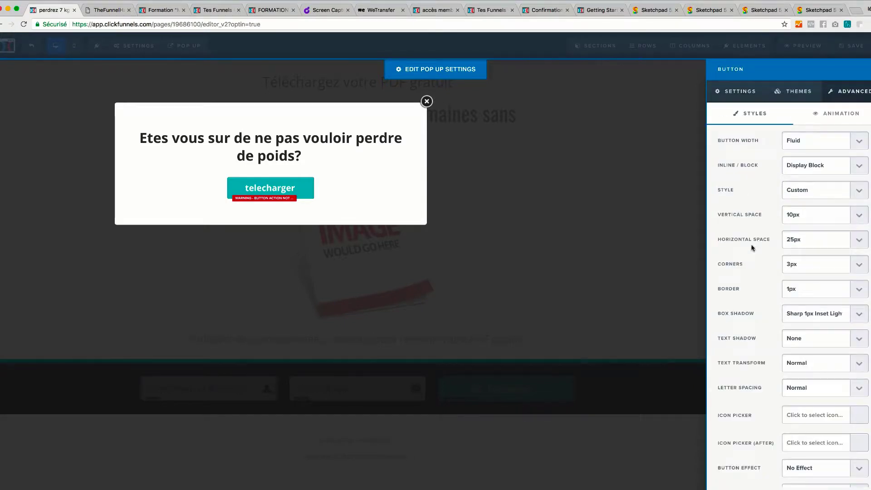
{"action": "scroll", "coordinate": [823, 391], "scroll_direction": "down", "scroll_amount": 1}
{"action": "left_click", "coordinate": [831, 391]}
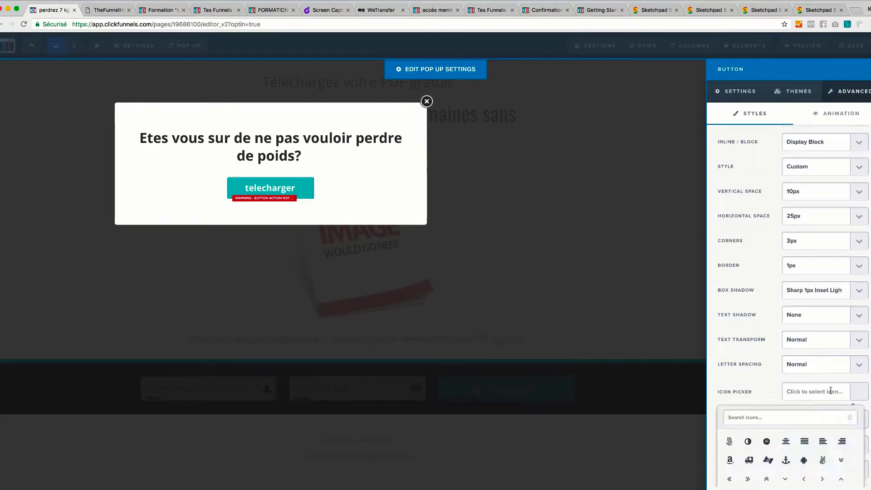
{"action": "scroll", "coordinate": [798, 436], "scroll_direction": "down", "scroll_amount": 10}
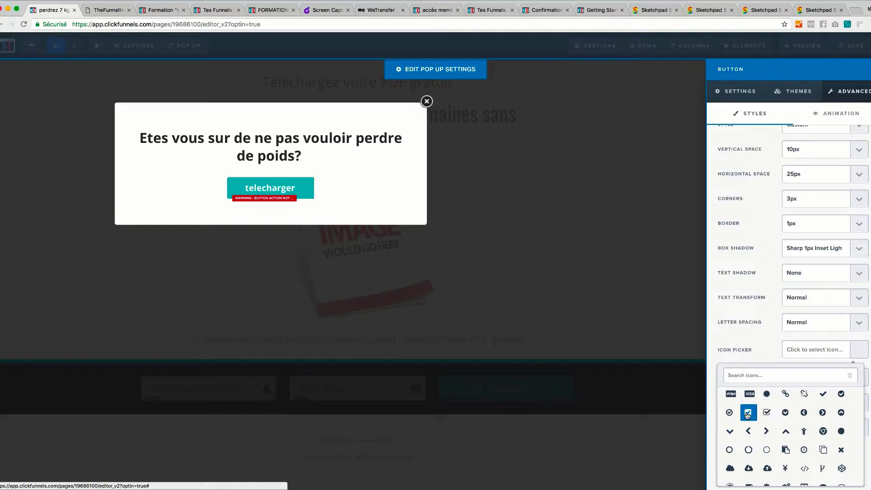
{"action": "left_click", "coordinate": [750, 416]}
{"action": "left_click", "coordinate": [358, 167]}
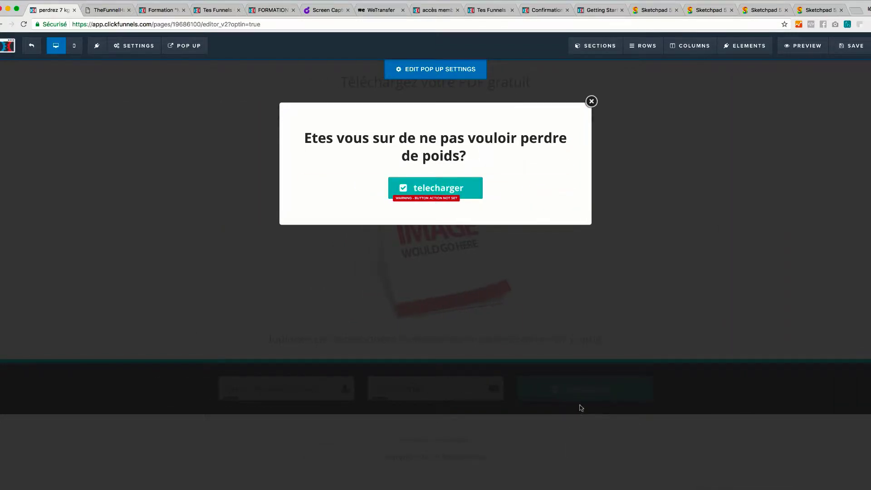
Set the font of the pop-up's telecharger button to Lato
{"action": "left_click", "coordinate": [438, 188]}
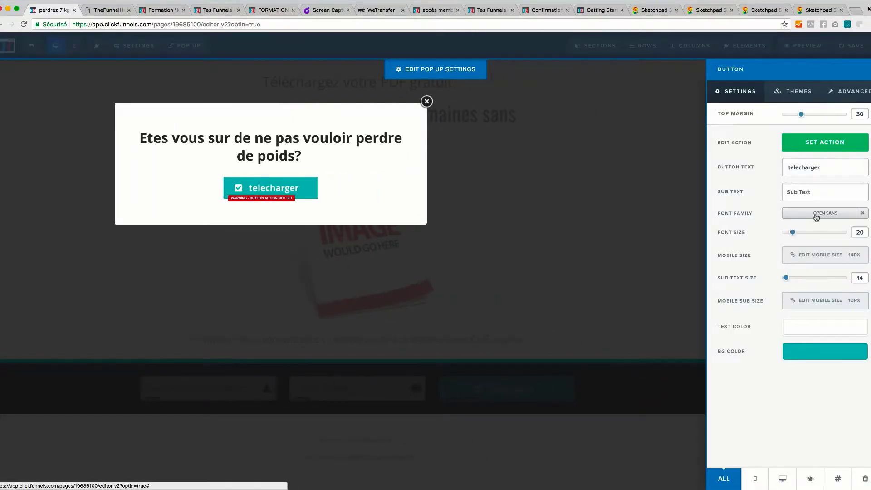
{"action": "left_click", "coordinate": [816, 218]}
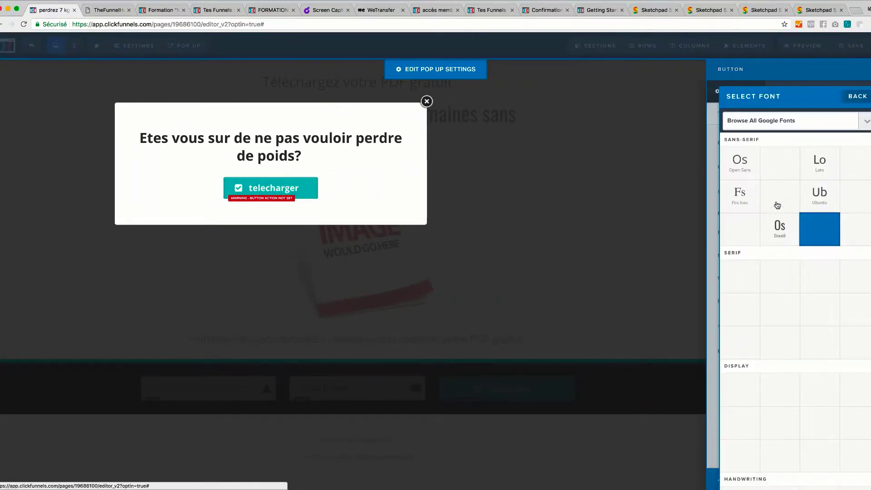
{"action": "left_click", "coordinate": [820, 164]}
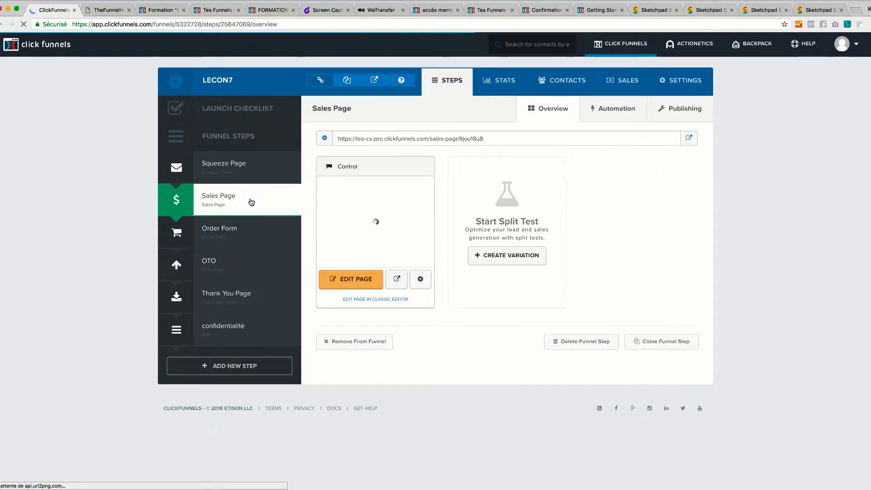
Open the funnel's Sales Page for editing and set its section width to Full Page
{"action": "left_click", "coordinate": [362, 285]}
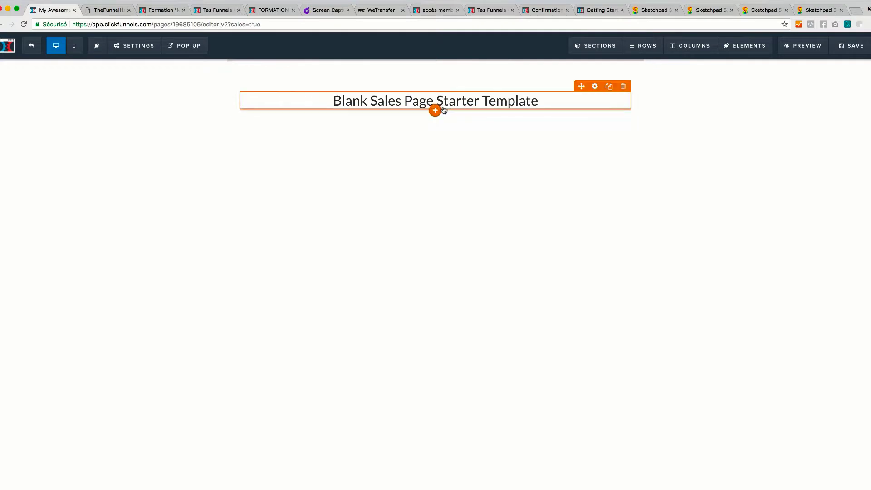
{"action": "left_click", "coordinate": [637, 68]}
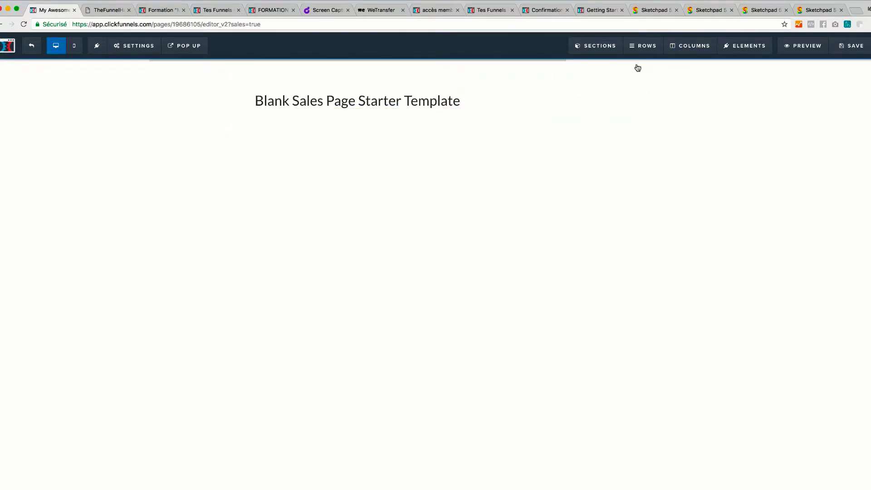
{"action": "left_click", "coordinate": [831, 186]}
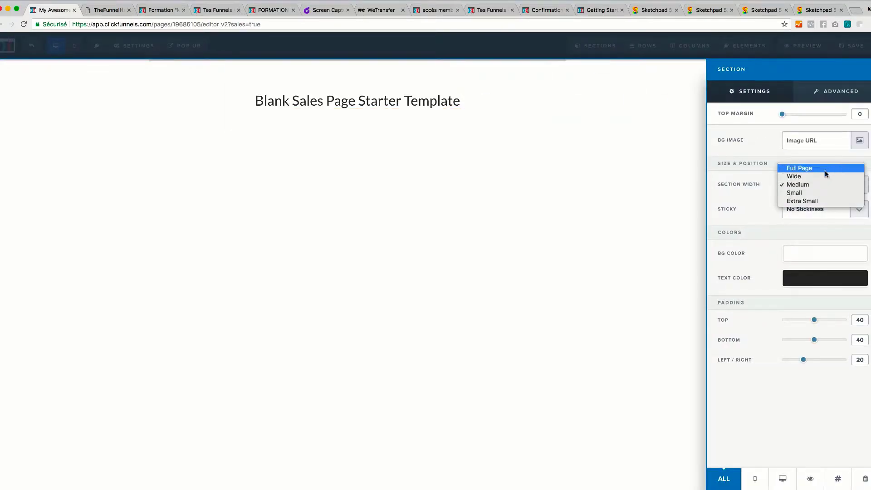
{"action": "left_click", "coordinate": [826, 168]}
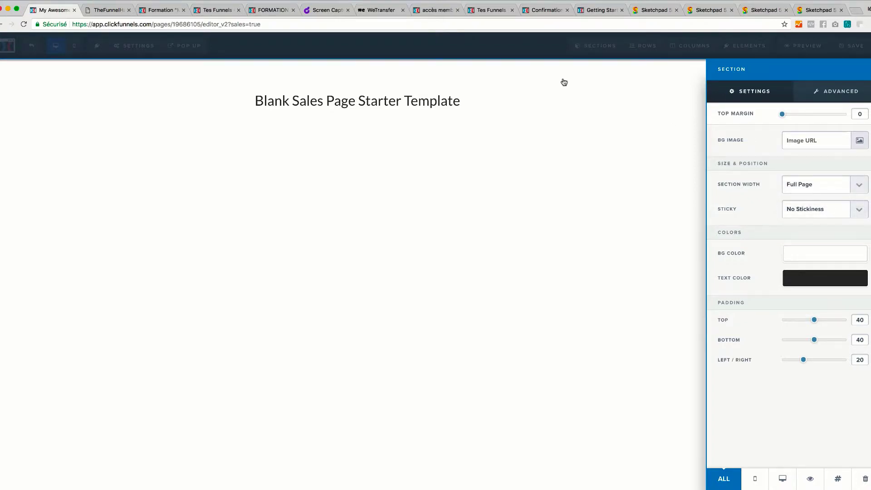
{"action": "left_click", "coordinate": [562, 83]}
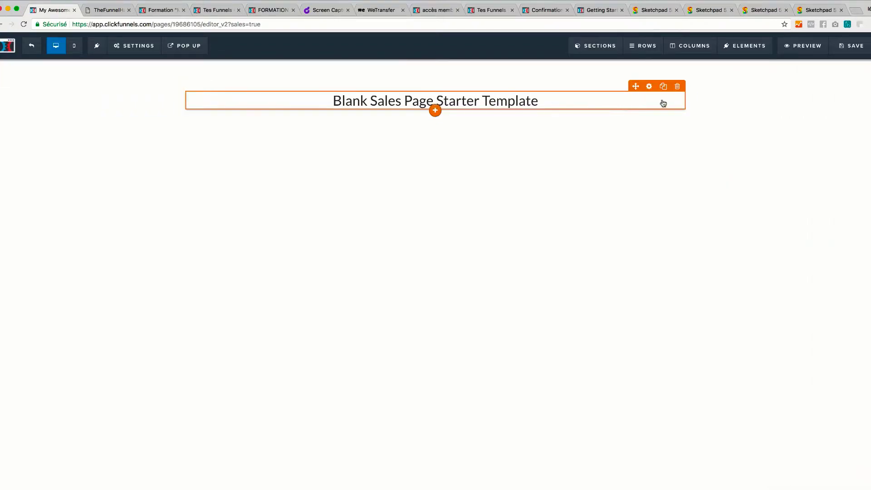
Delete the "Blank Sales Page Starter Template" headline and its row, and add a three-column row in their place
{"action": "left_click", "coordinate": [677, 87]}
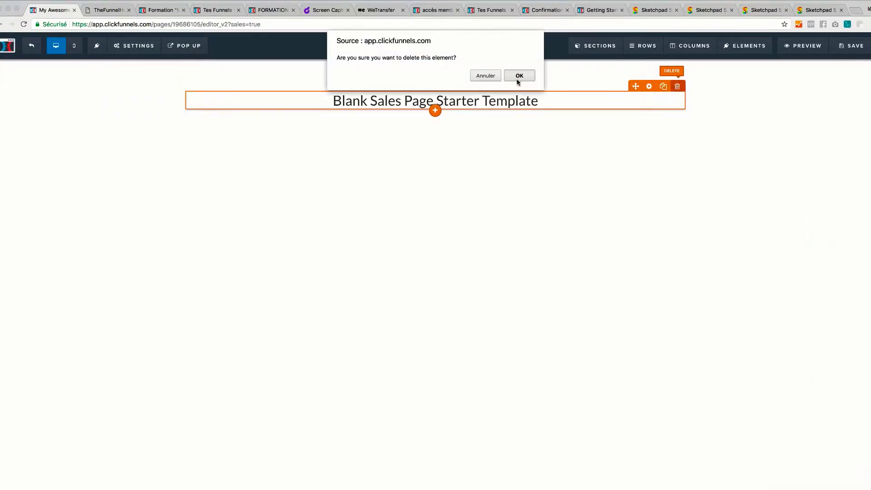
{"action": "left_click", "coordinate": [516, 77]}
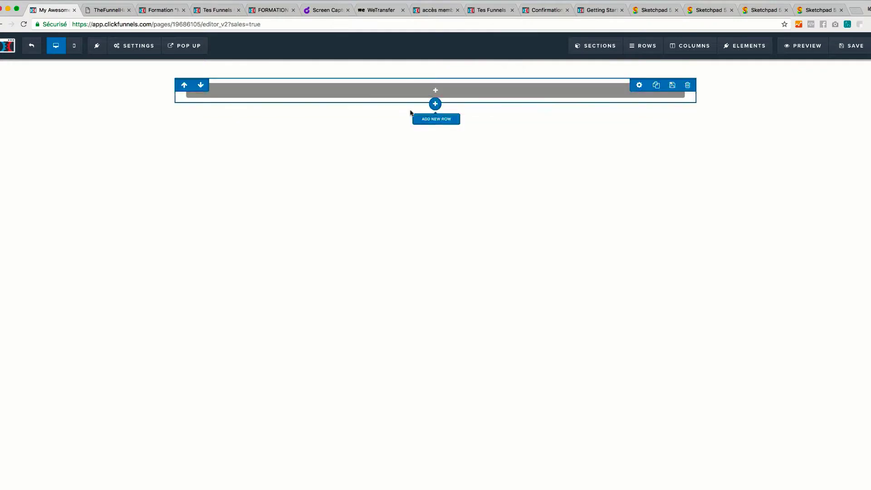
{"action": "left_click", "coordinate": [441, 90]}
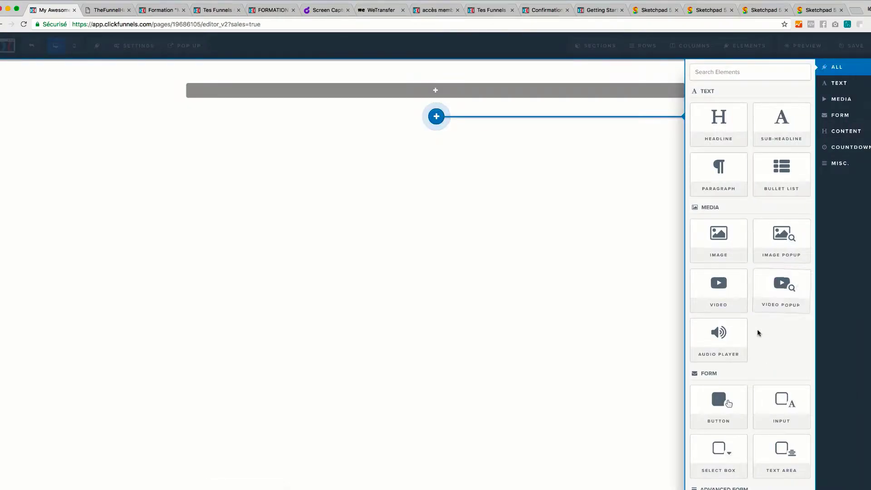
{"action": "left_click", "coordinate": [589, 100]}
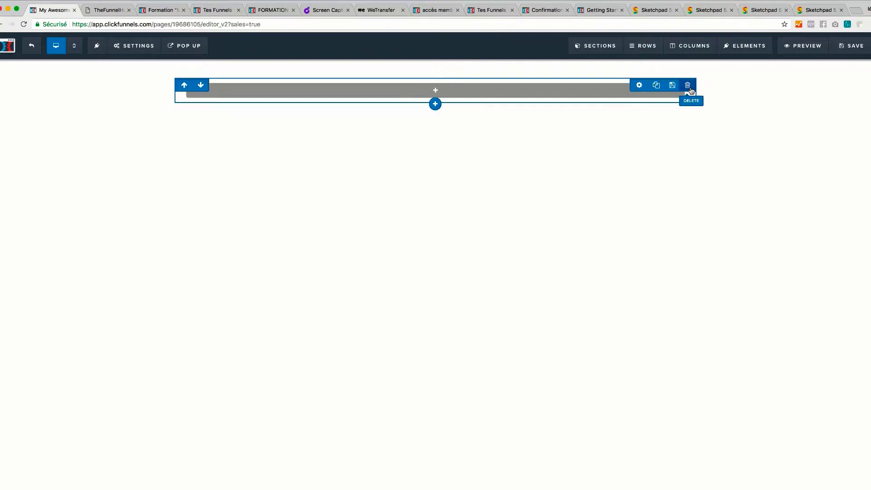
{"action": "left_click", "coordinate": [688, 84]}
{"action": "left_click", "coordinate": [519, 74]}
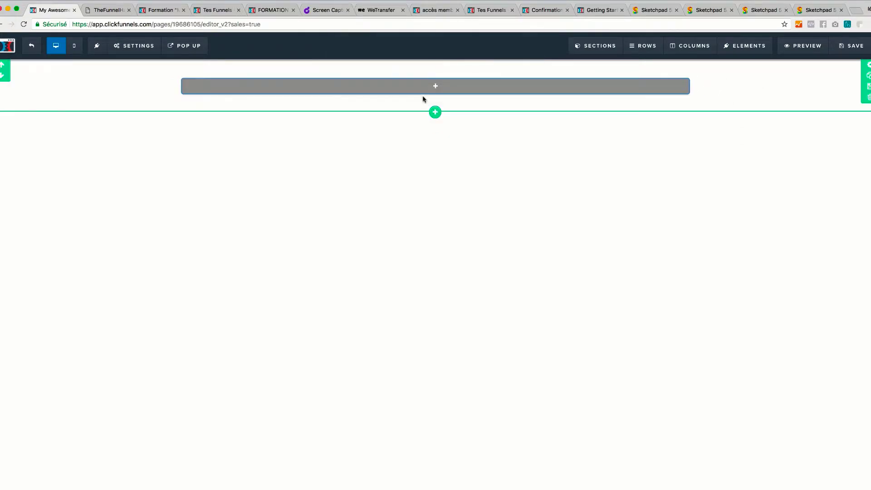
{"action": "left_click", "coordinate": [438, 87]}
{"action": "left_click", "coordinate": [771, 128]}
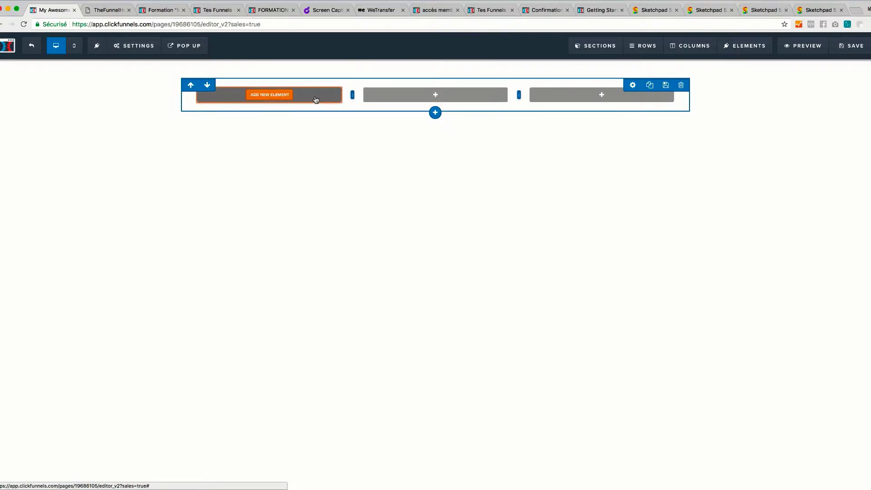
Add an image to the first column and use the diète cétogène logo from the image library
{"action": "left_click", "coordinate": [315, 97]}
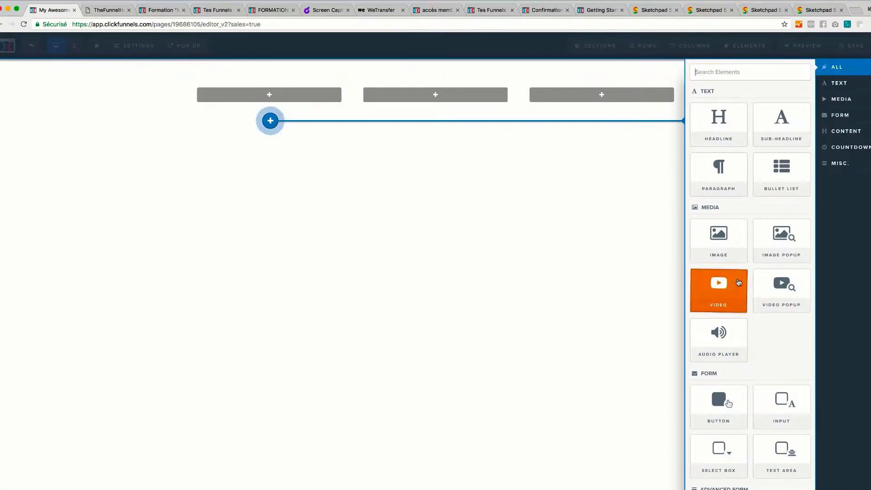
{"action": "left_click", "coordinate": [722, 253]}
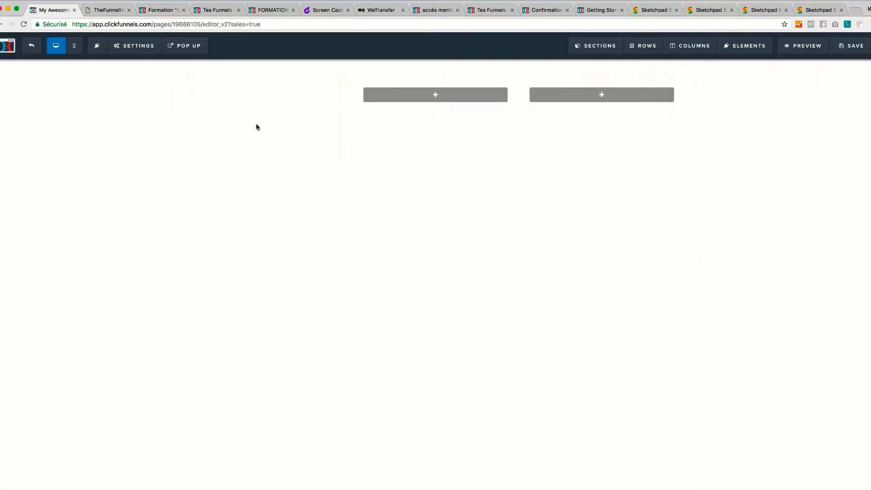
{"action": "left_click", "coordinate": [293, 123]}
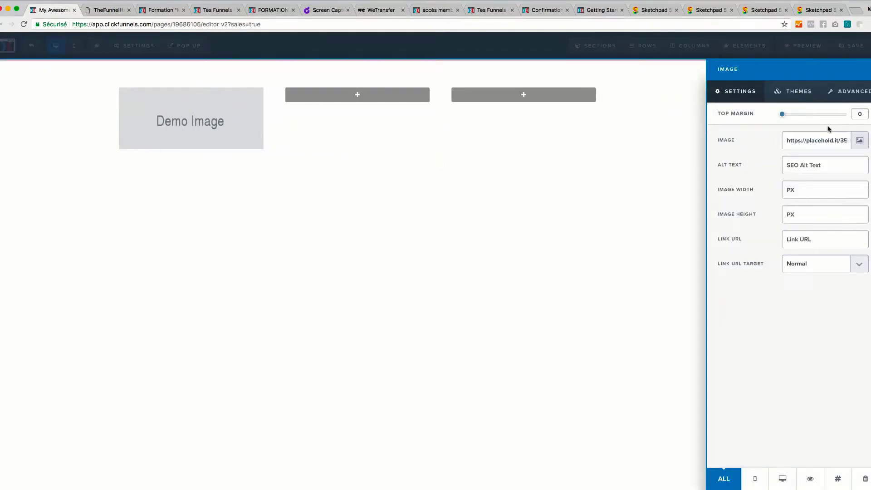
{"action": "left_click", "coordinate": [861, 145]}
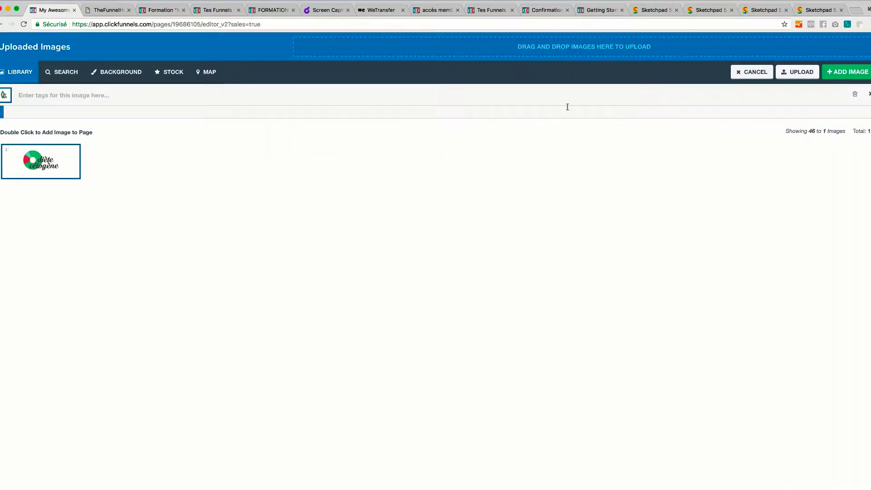
{"action": "left_click", "coordinate": [858, 72]}
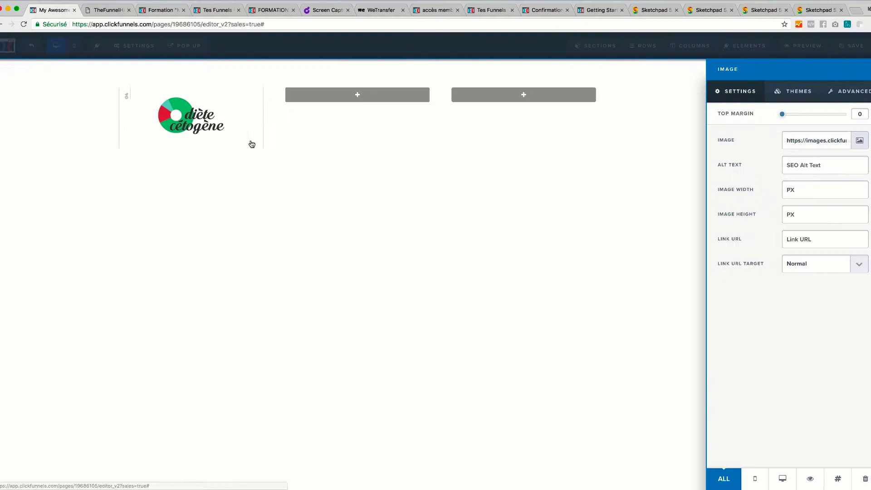
{"action": "left_click", "coordinate": [335, 132]}
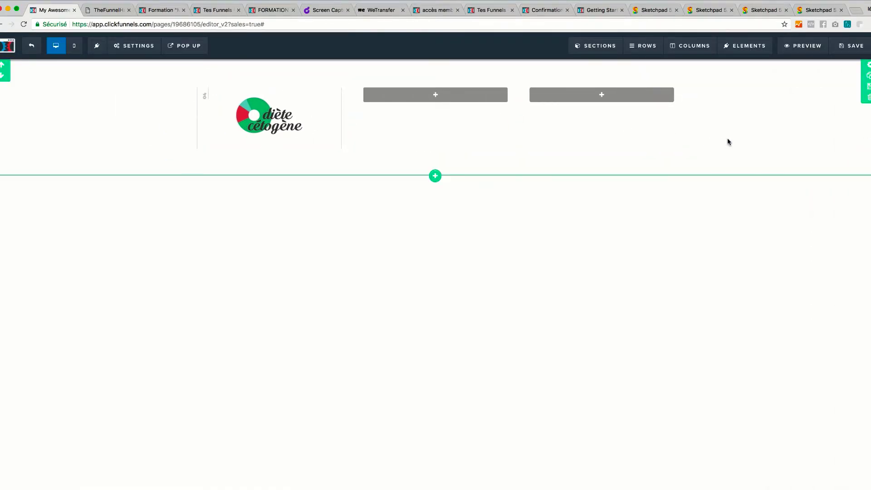
{"action": "left_click", "coordinate": [867, 65]}
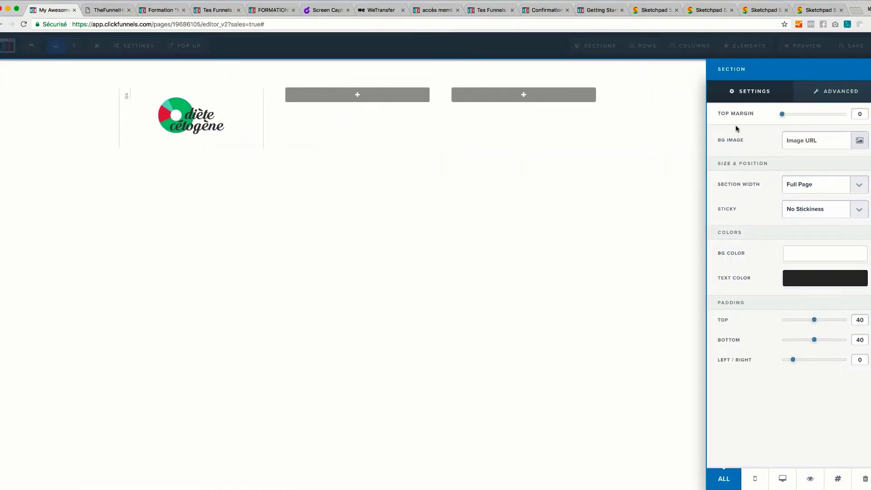
{"action": "left_click", "coordinate": [656, 114]}
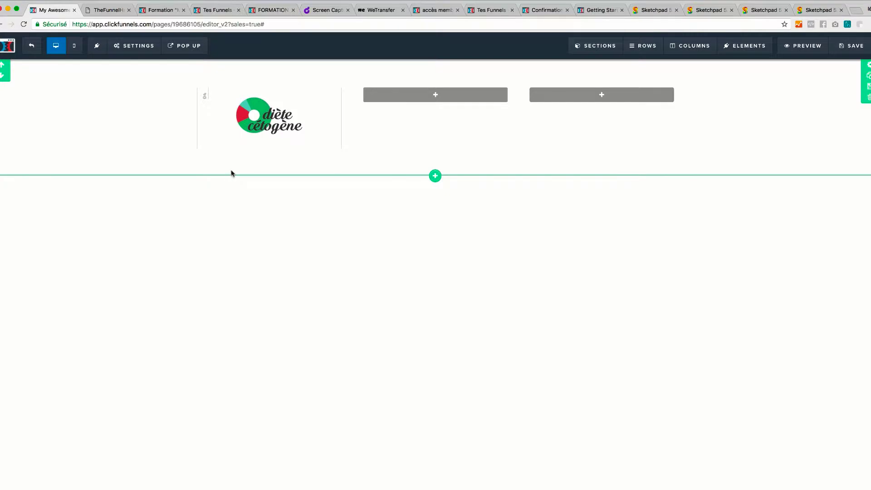
Set the image width of the diète cétogène logo to 250 px
{"action": "left_click", "coordinate": [306, 82]}
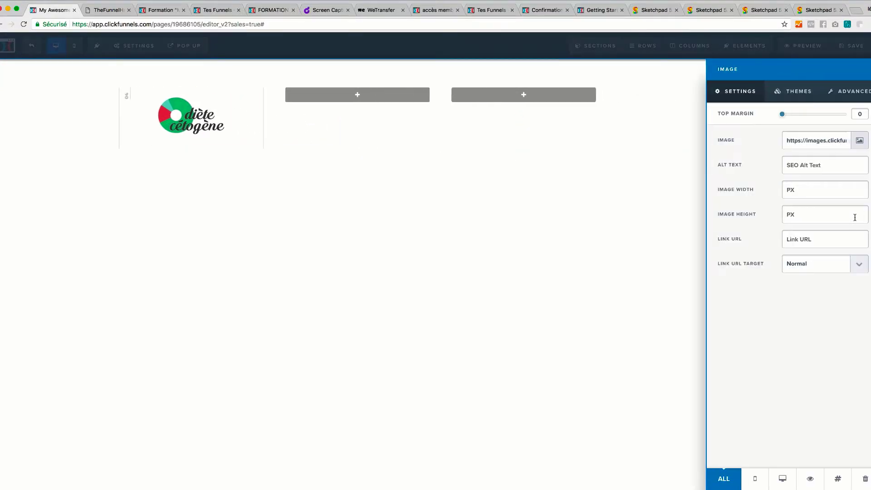
{"action": "left_click", "coordinate": [818, 193]}
{"action": "type", "text": "250"}
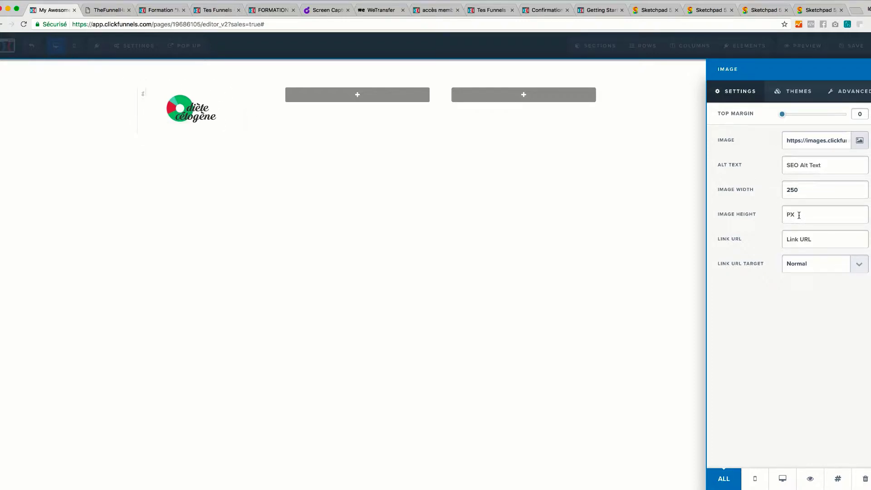
Try an image height of 450 px on the logo and clear the height again
{"action": "type", "text": "450"}
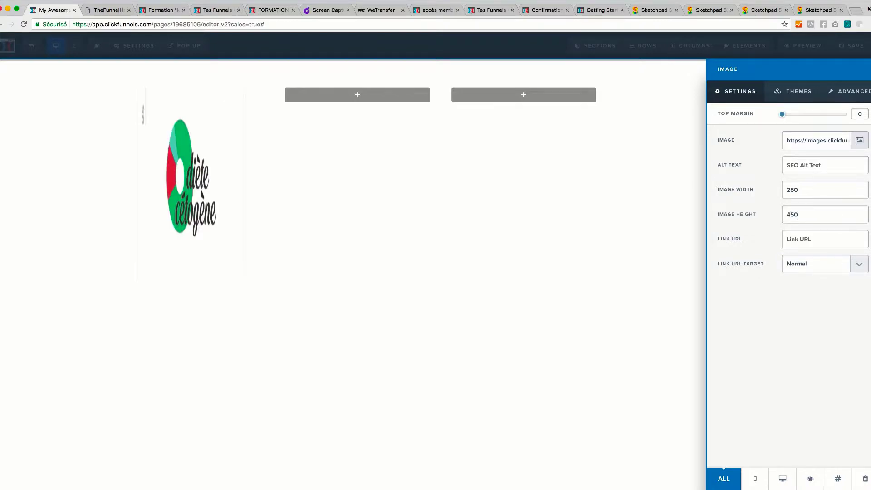
{"action": "key", "text": "BackSpace"}
{"action": "key", "text": "BackSpace"}
{"action": "key", "text": "BackSpace"}
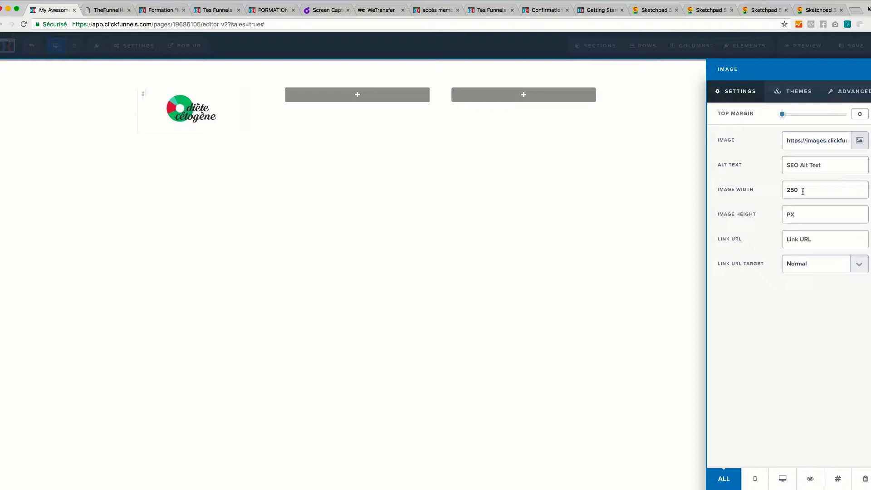
Set the logo image's alt text to "logo", leave its link URL empty, and save the page
{"action": "left_click", "coordinate": [810, 168]}
{"action": "type", "text": "logo"}
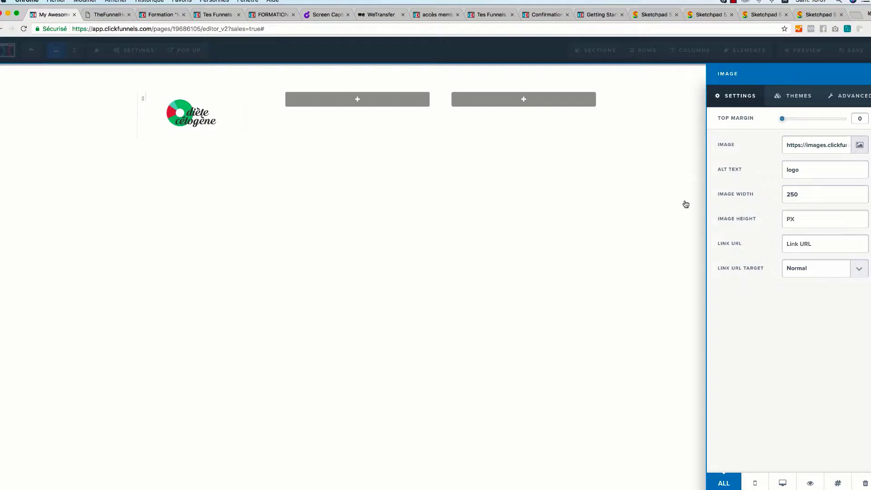
{"action": "left_click", "coordinate": [809, 242]}
{"action": "type", "text": "#"}
{"action": "key", "text": "BackSpace"}
{"action": "left_click", "coordinate": [631, 183]}
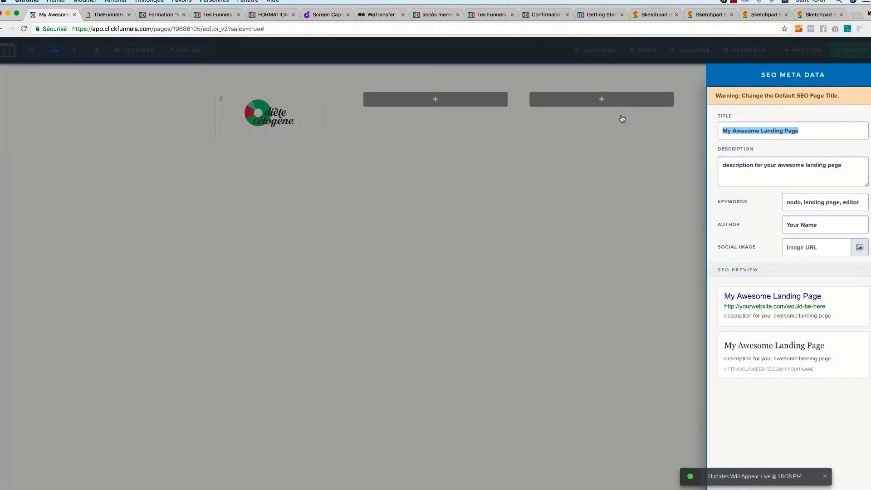
{"action": "left_click", "coordinate": [613, 133]}
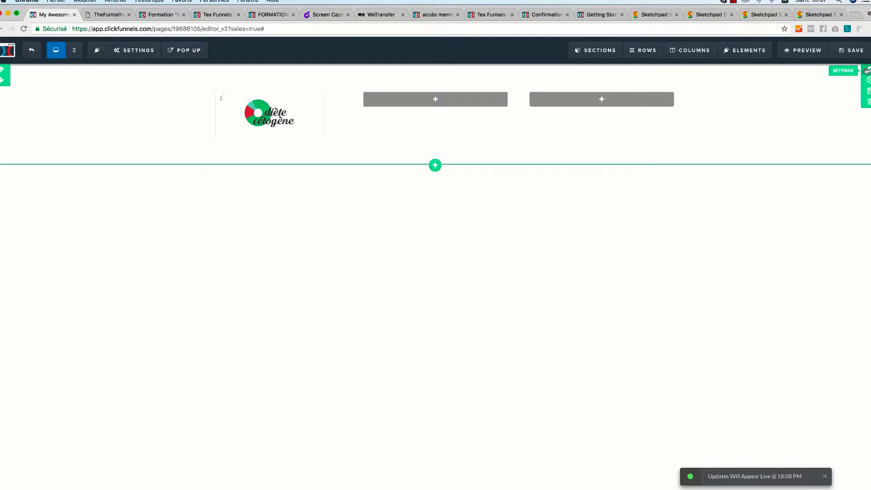
Set the top and bottom padding of the logo section to 0
{"action": "left_click", "coordinate": [579, 119]}
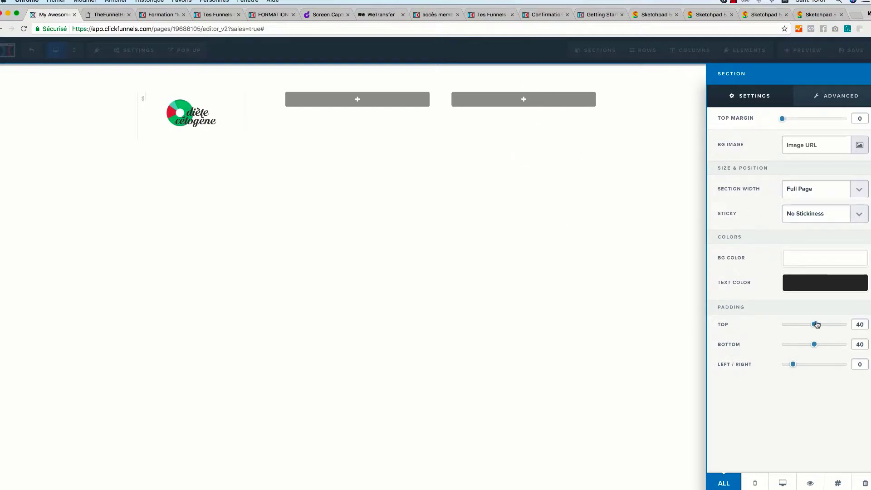
{"action": "left_click_drag", "start_coordinate": [811, 326], "coordinate": [794, 349]}
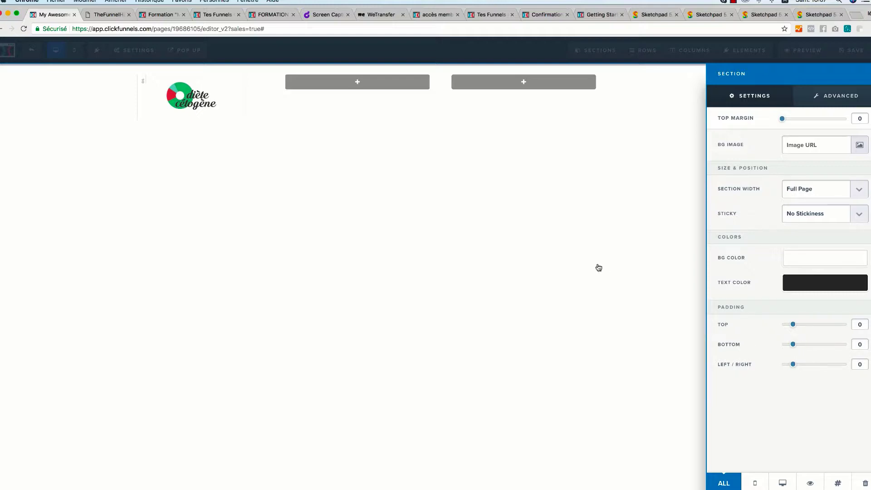
Add a sub-headline element to the empty middle column of the header row
{"action": "left_click", "coordinate": [582, 259]}
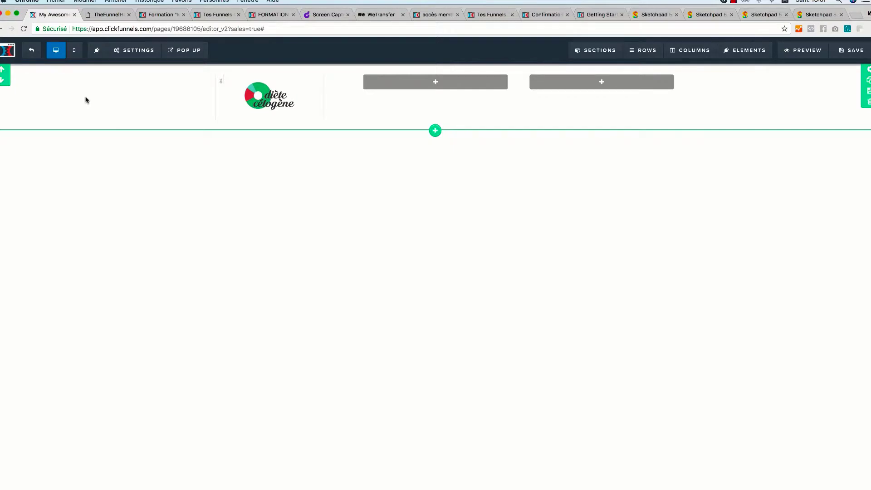
{"action": "left_click", "coordinate": [602, 82]}
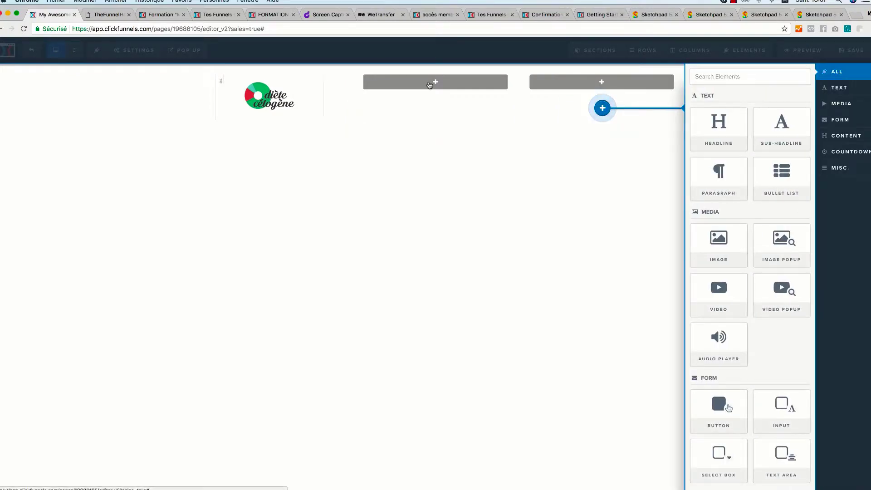
{"action": "left_click", "coordinate": [456, 83]}
{"action": "left_click", "coordinate": [777, 141]}
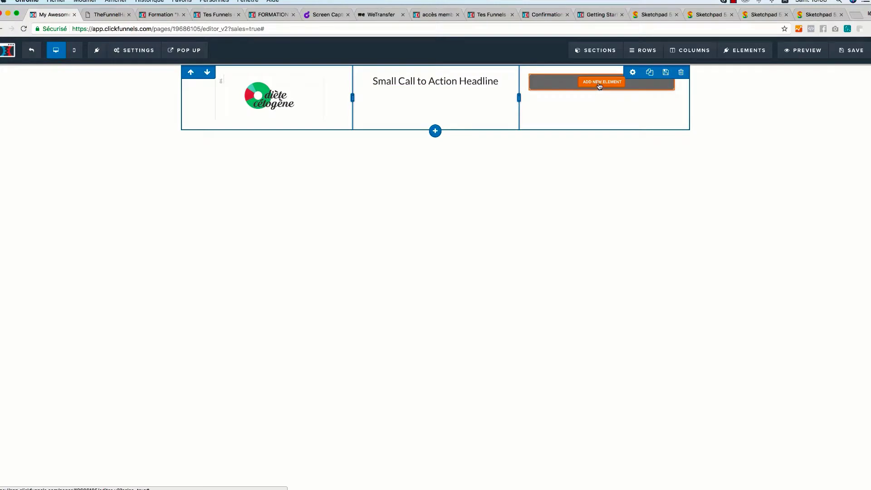
Add a date countdown element to the remaining empty column beside the sub-headline
{"action": "left_click", "coordinate": [600, 84]}
{"action": "scroll", "coordinate": [746, 306], "scroll_direction": "down", "scroll_amount": 10}
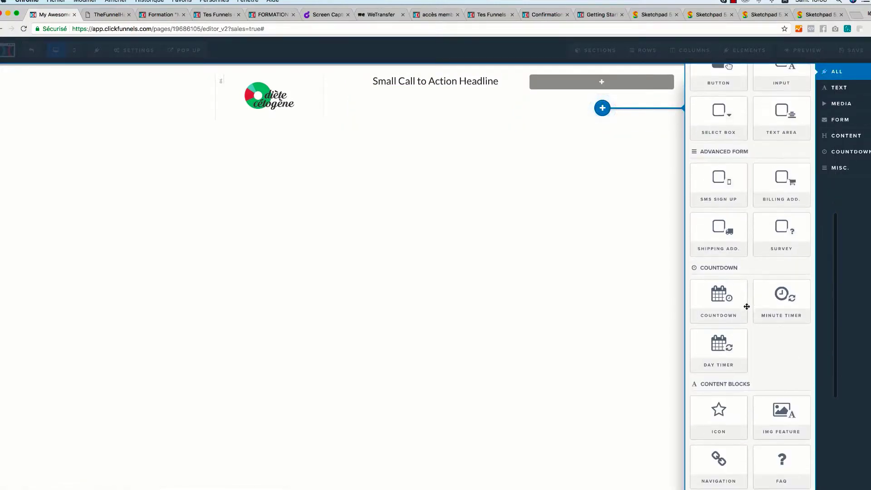
{"action": "left_click", "coordinate": [719, 303]}
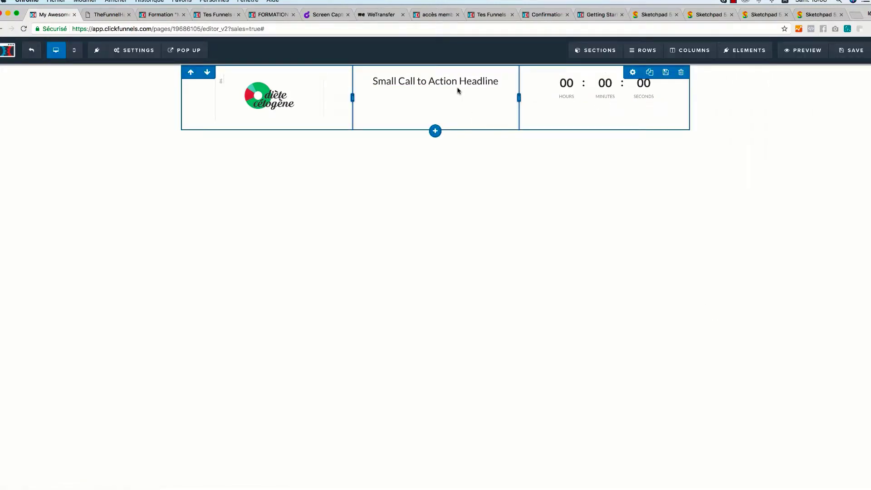
Replace the sub-headline's placeholder text with "fin de l'offre dans:"
{"action": "left_click", "coordinate": [422, 80]}
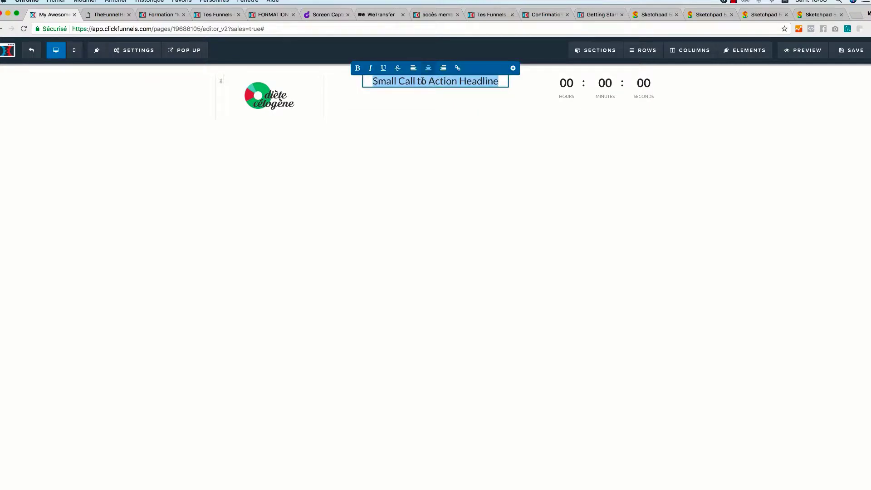
{"action": "type", "text": "fin de l"}
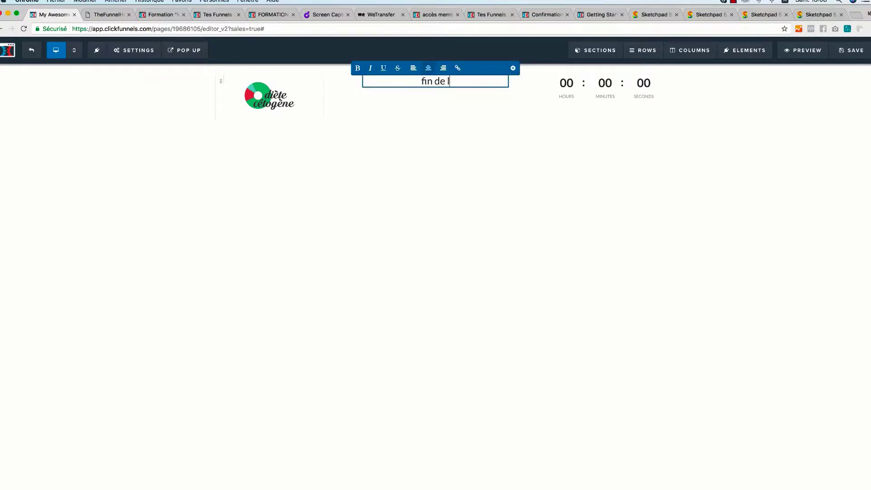
{"action": "type", "text": "'offre d"}
{"action": "key", "text": "BackSpace"}
{"action": "key", "text": "BackSpace"}
{"action": "type", "text": "dans"}
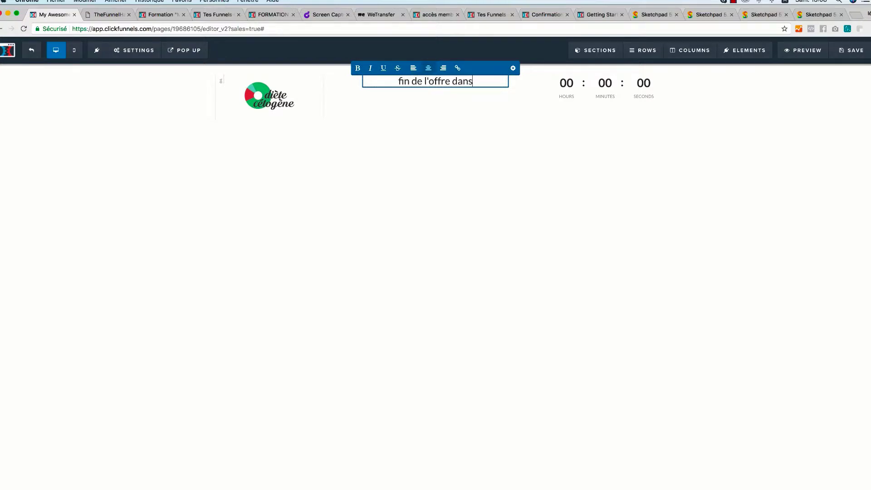
{"action": "type", "text": ":"}
{"action": "left_click", "coordinate": [428, 103]}
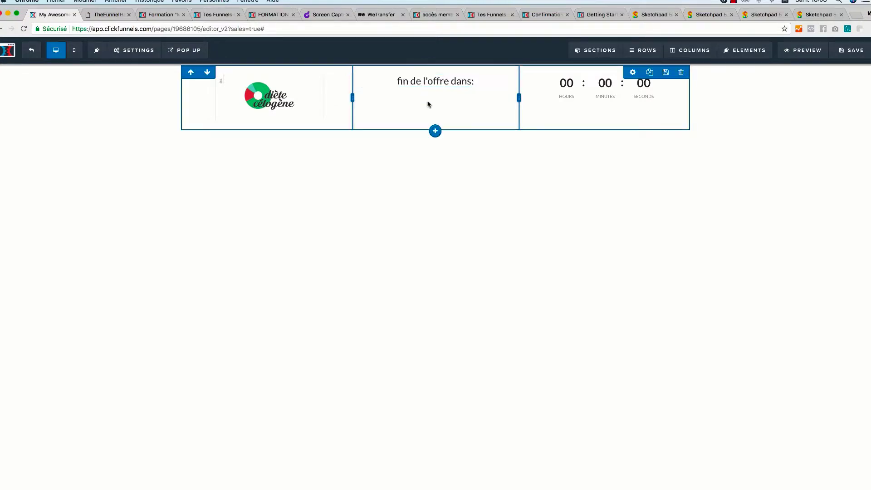
Right-align the header's sub-headline text and set its top margin to 30
{"action": "left_click", "coordinate": [431, 80]}
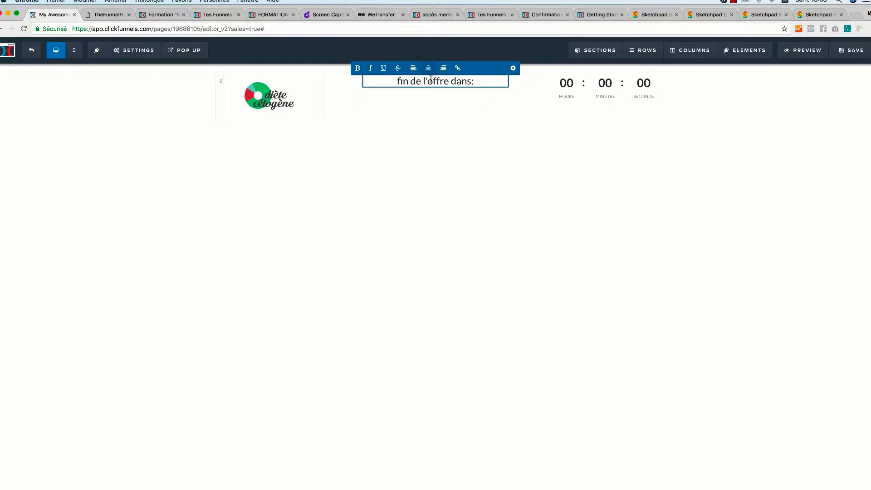
{"action": "triple_click", "coordinate": [431, 80]}
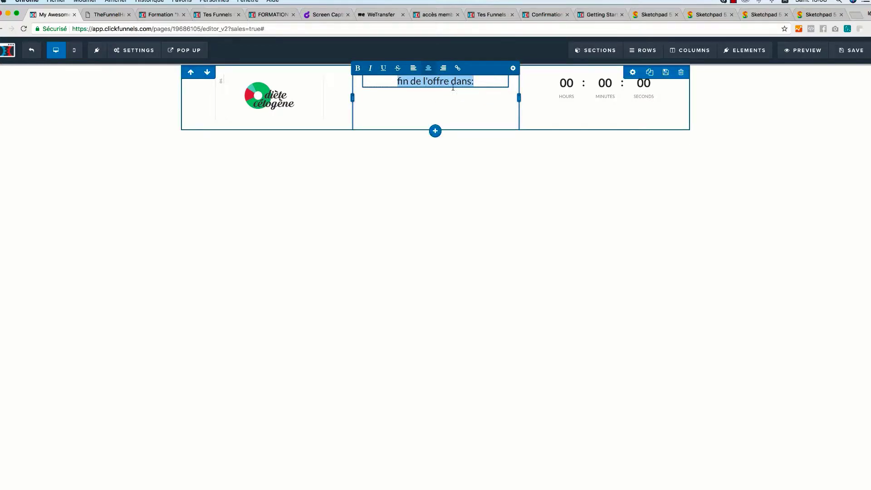
{"action": "left_click", "coordinate": [443, 68]}
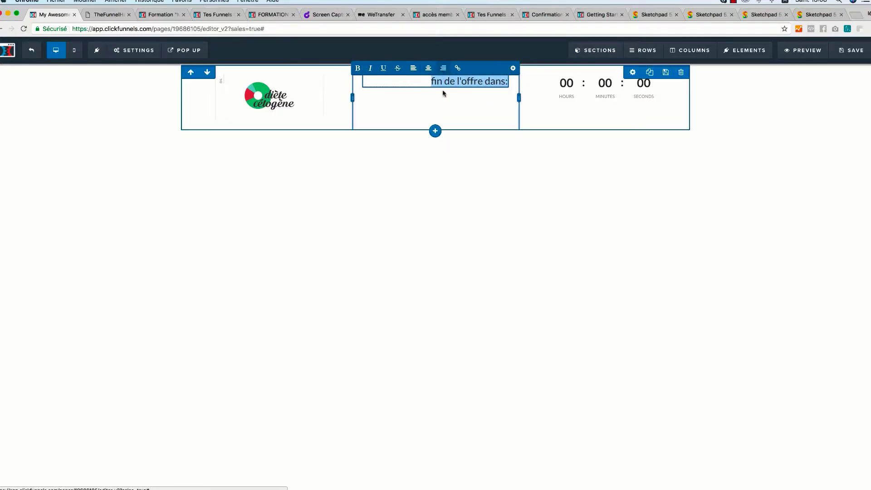
{"action": "left_click", "coordinate": [439, 105]}
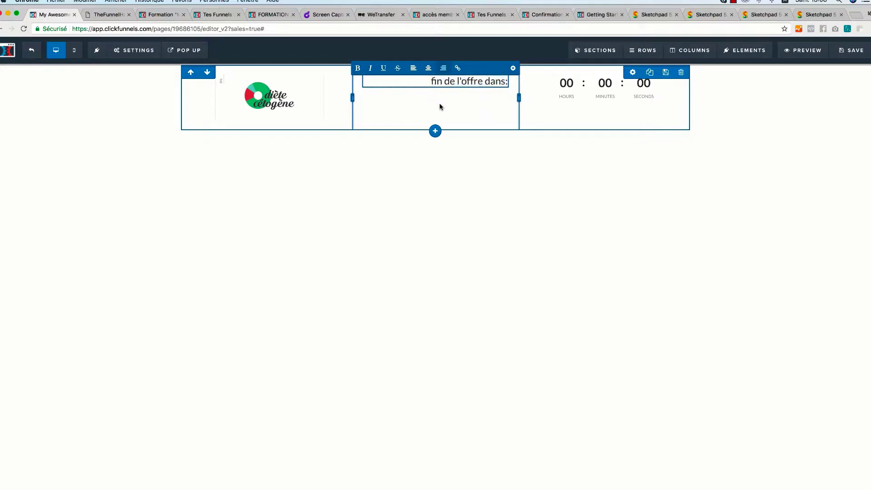
{"action": "left_click", "coordinate": [472, 80]}
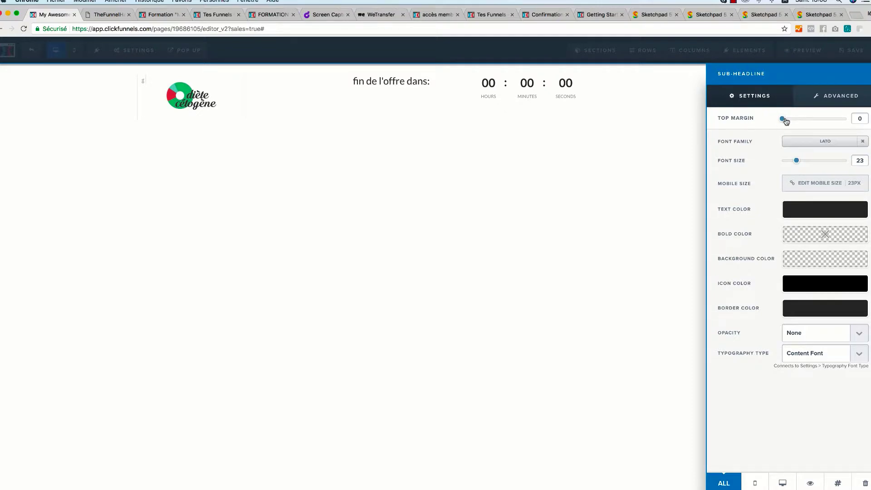
{"action": "left_click_drag", "start_coordinate": [785, 121], "coordinate": [804, 122]}
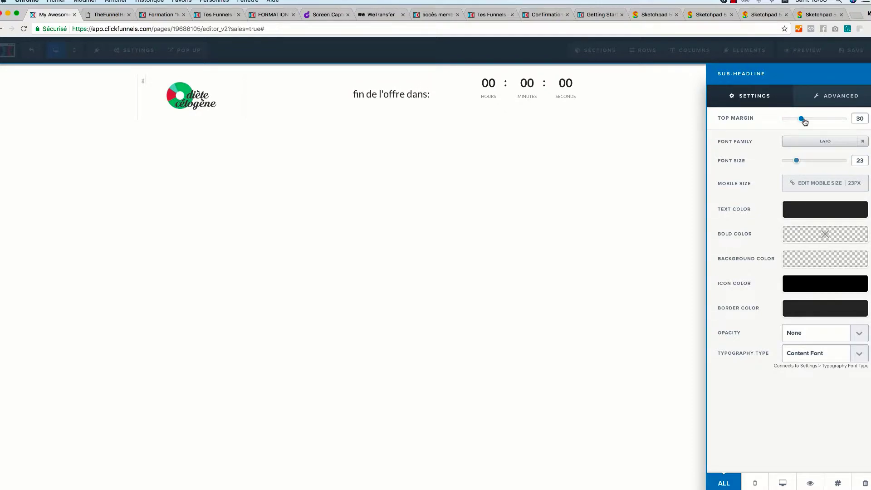
{"action": "left_click", "coordinate": [487, 111]}
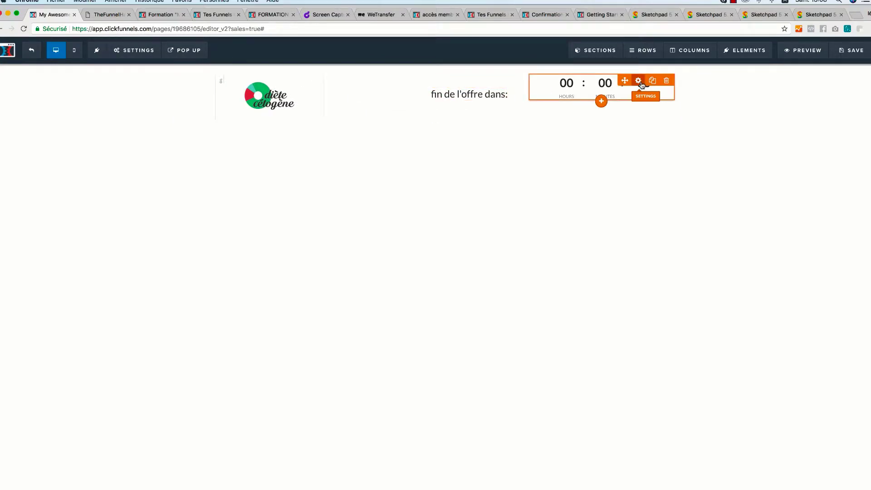
Set the end date of the header countdown to 03/31/2018
{"action": "left_click", "coordinate": [639, 81]}
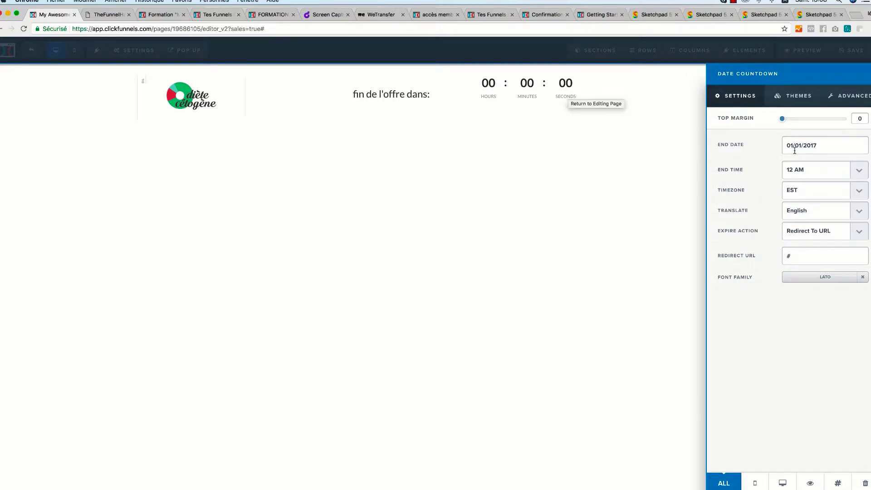
{"action": "left_click", "coordinate": [801, 145]}
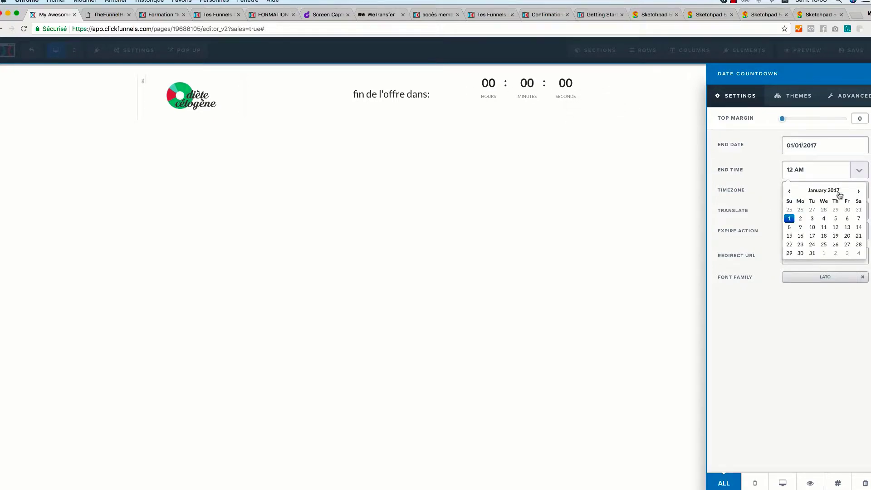
{"action": "left_click", "coordinate": [857, 191]}
{"action": "left_click", "coordinate": [858, 191]}
{"action": "left_click", "coordinate": [858, 191]}
{"action": "left_click", "coordinate": [858, 191]}
{"action": "left_click", "coordinate": [857, 191]}
{"action": "left_click", "coordinate": [858, 191]}
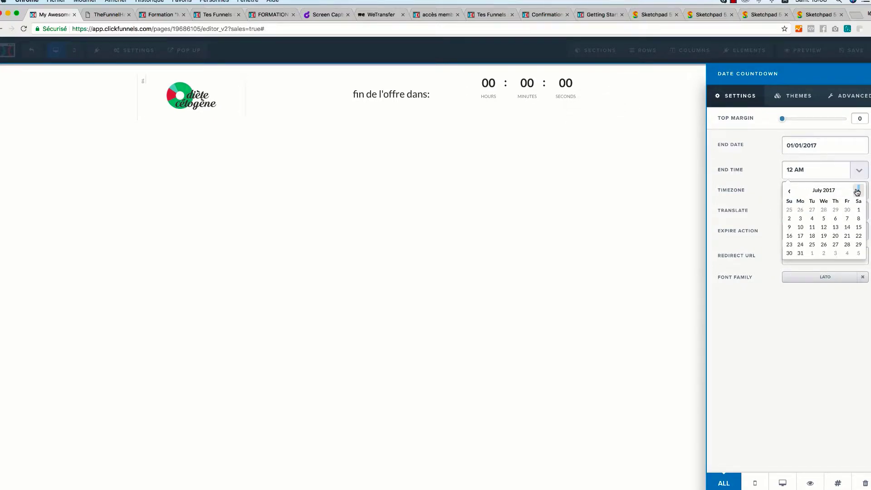
{"action": "left_click", "coordinate": [857, 191]}
{"action": "left_click", "coordinate": [858, 191]}
{"action": "left_click", "coordinate": [857, 191]}
{"action": "left_click", "coordinate": [857, 191]}
{"action": "left_click", "coordinate": [858, 191]}
{"action": "left_click", "coordinate": [858, 191]}
{"action": "left_click", "coordinate": [857, 191]}
{"action": "left_click", "coordinate": [858, 191]}
{"action": "left_click", "coordinate": [859, 245]}
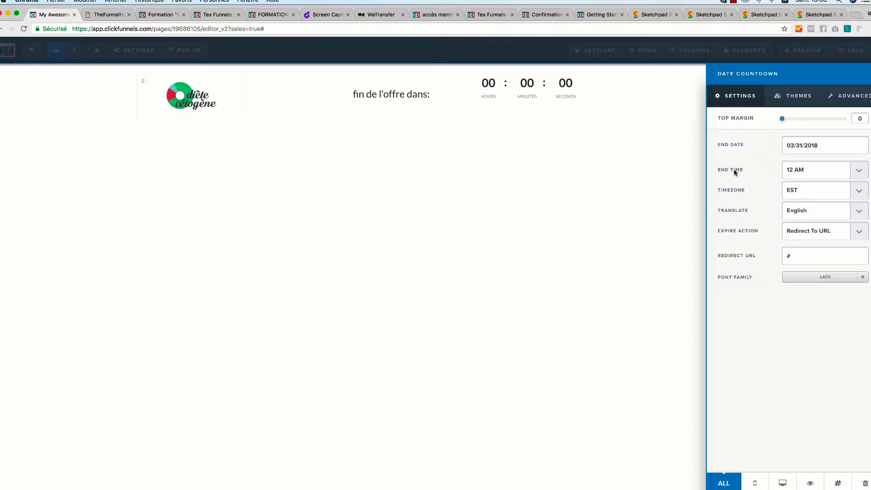
Set the countdown's translation to French, keep the end time at 12 AM, and set its top margin to 15
{"action": "left_click", "coordinate": [836, 213]}
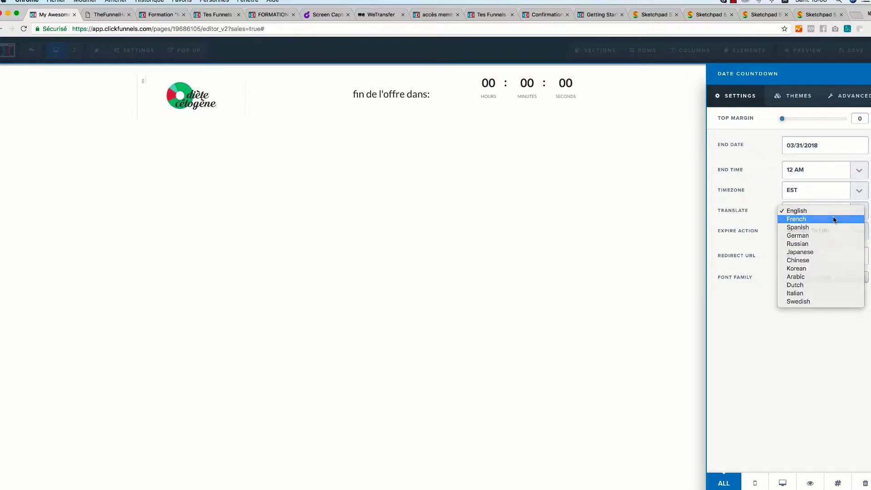
{"action": "left_click", "coordinate": [834, 219]}
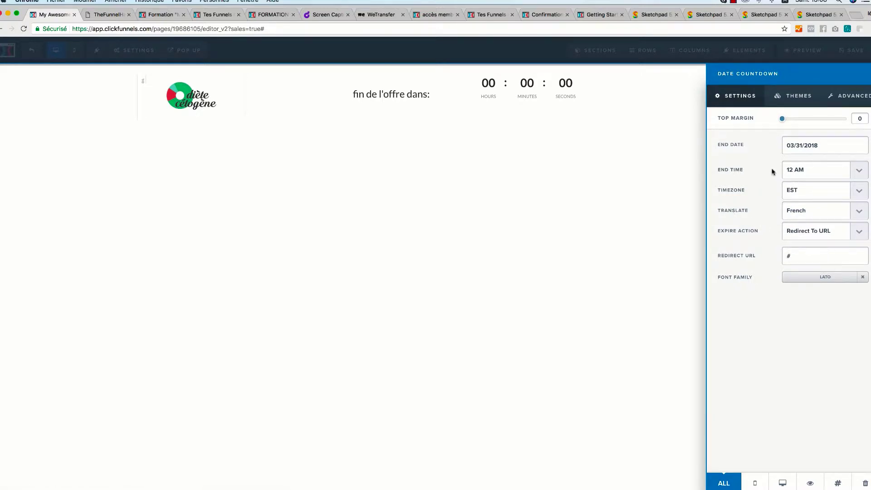
{"action": "left_click", "coordinate": [825, 171]}
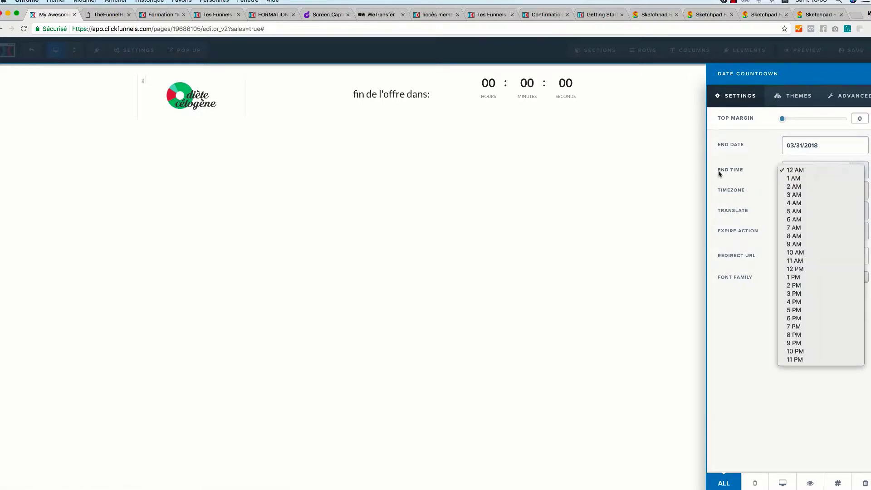
{"action": "left_click", "coordinate": [749, 174]}
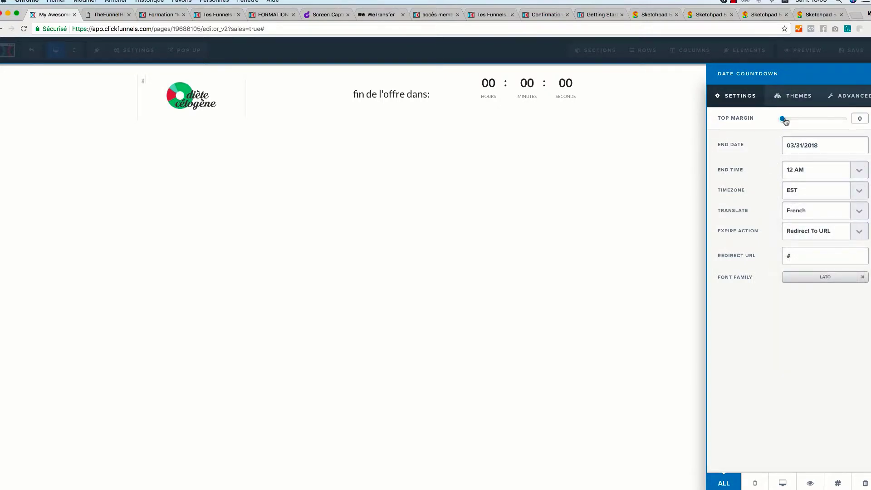
{"action": "left_click_drag", "start_coordinate": [786, 122], "coordinate": [793, 121]}
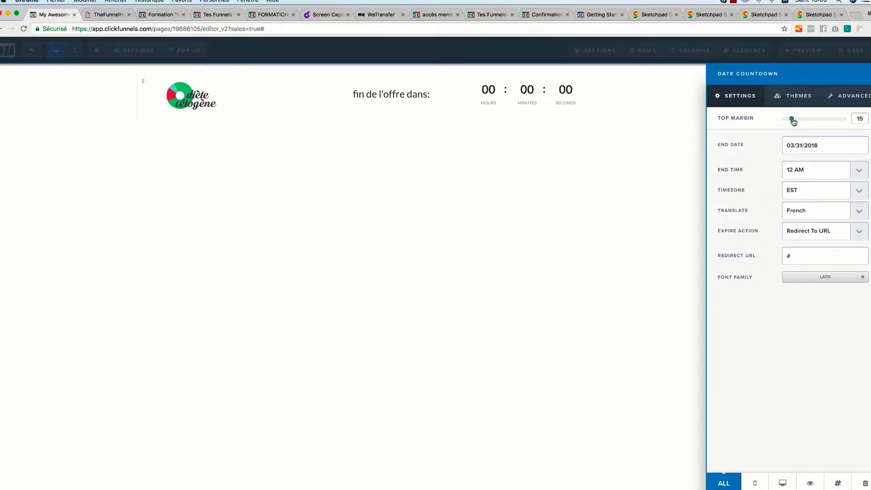
Set the sub-headline's font size to 30 and reduce its top margin slightly to line it up with the countdown
{"action": "left_click", "coordinate": [415, 96]}
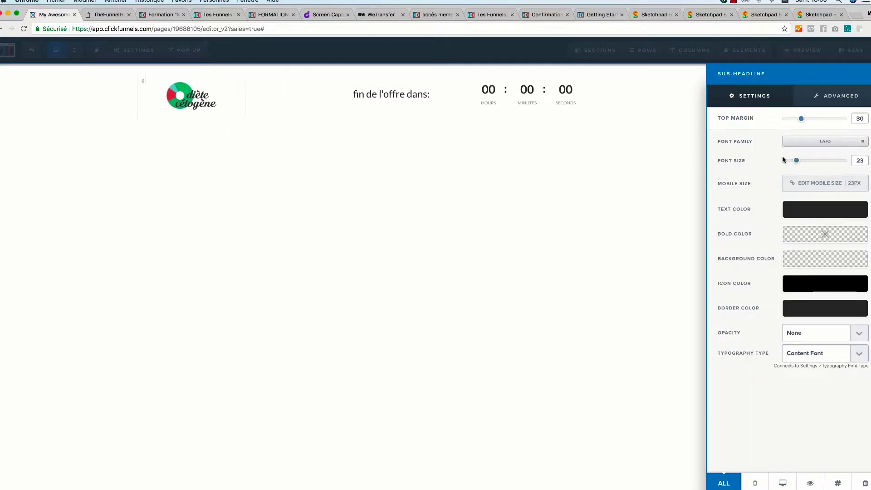
{"action": "left_click_drag", "start_coordinate": [796, 162], "coordinate": [802, 161]}
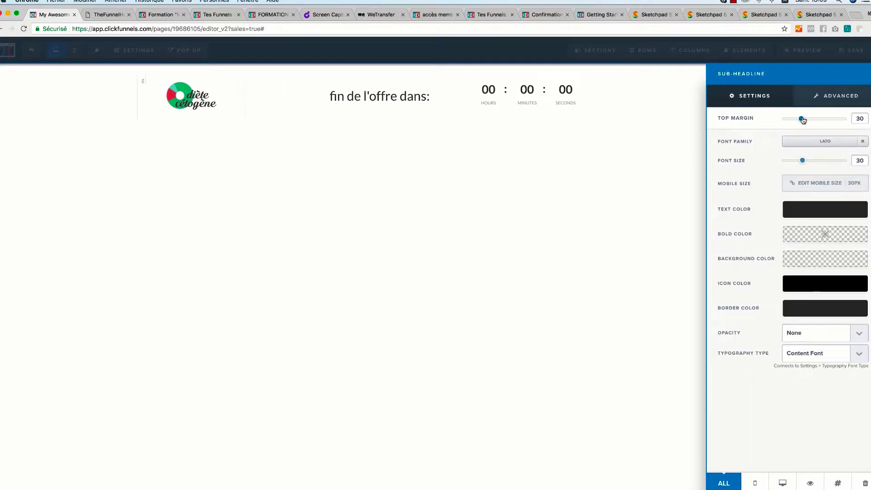
{"action": "left_click", "coordinate": [522, 119]}
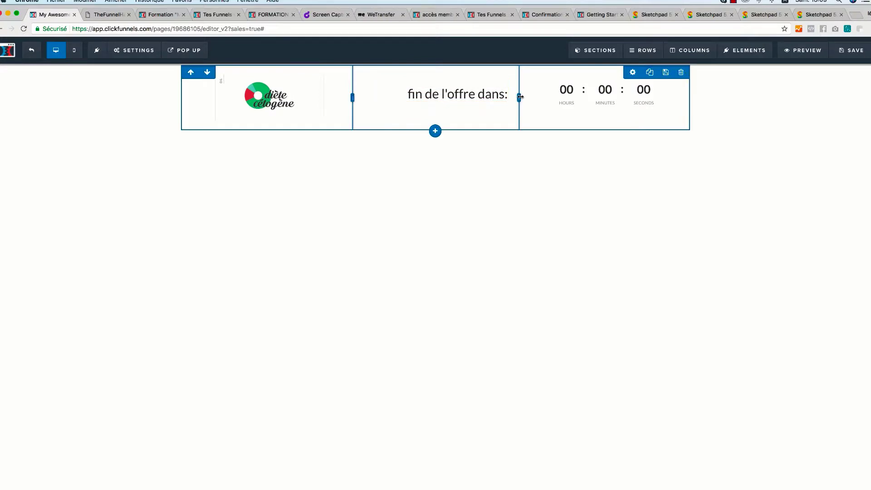
Adjust the header row's column widths so the logo column is wider and the logo sits closer to the sub-headline
{"action": "mouse_move", "coordinate": [518, 97]}
{"action": "left_mouse_down"}
{"action": "mouse_move", "coordinate": [559, 97]}
{"action": "mouse_move", "coordinate": [531, 102]}
{"action": "left_mouse_up"}
{"action": "left_click_drag", "start_coordinate": [375, 101], "coordinate": [406, 101]}
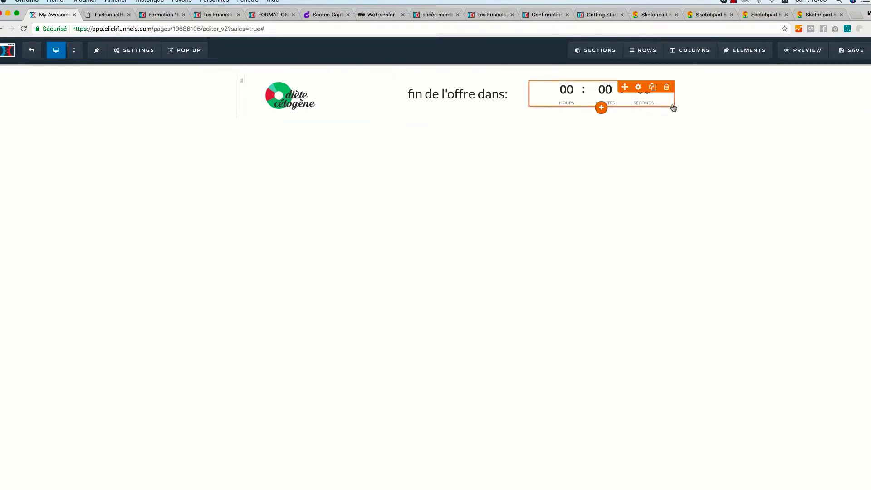
Set the page's background image to the dark grey textured one from the built-in Gradient / Simple Color backgrounds
{"action": "left_click", "coordinate": [138, 51]}
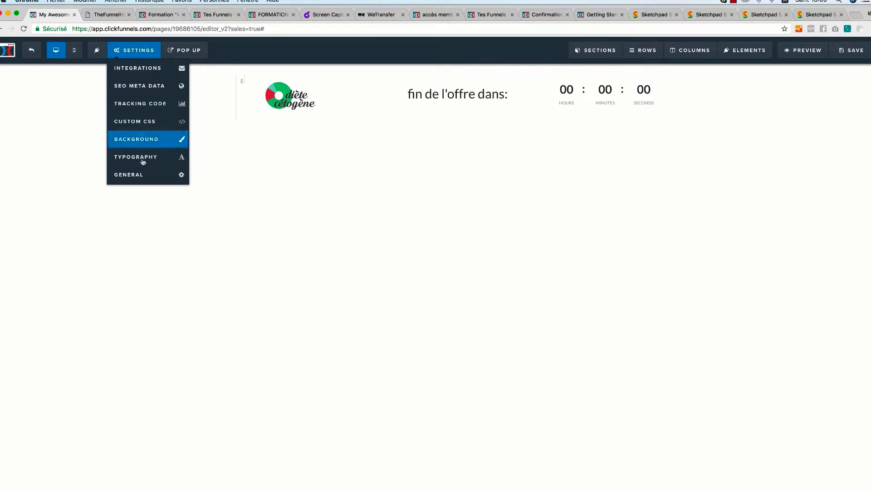
{"action": "left_click", "coordinate": [145, 143]}
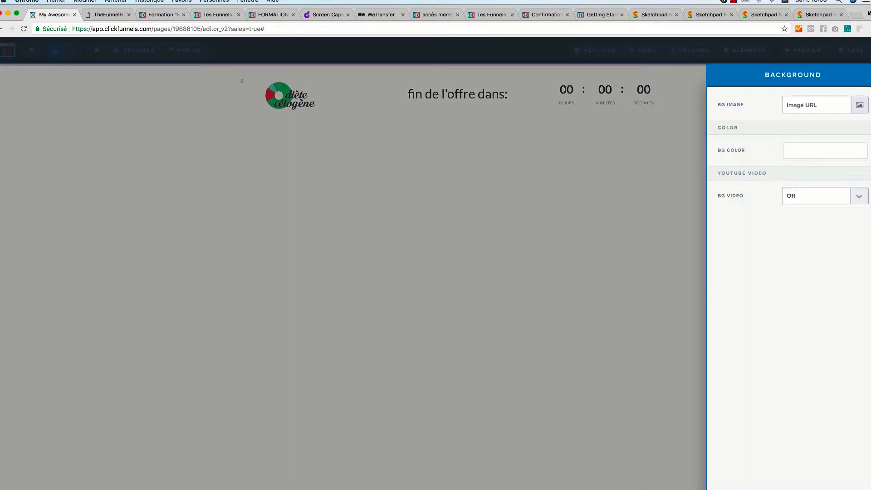
{"action": "left_click", "coordinate": [859, 105]}
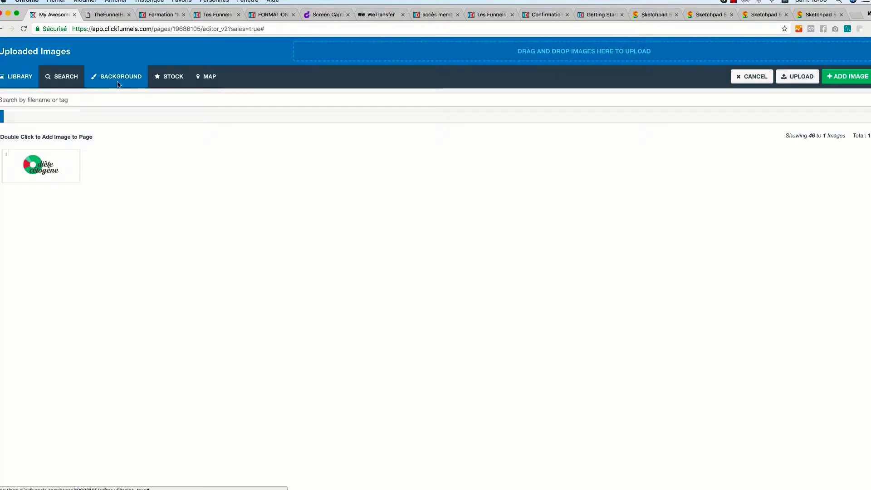
{"action": "left_click", "coordinate": [117, 84]}
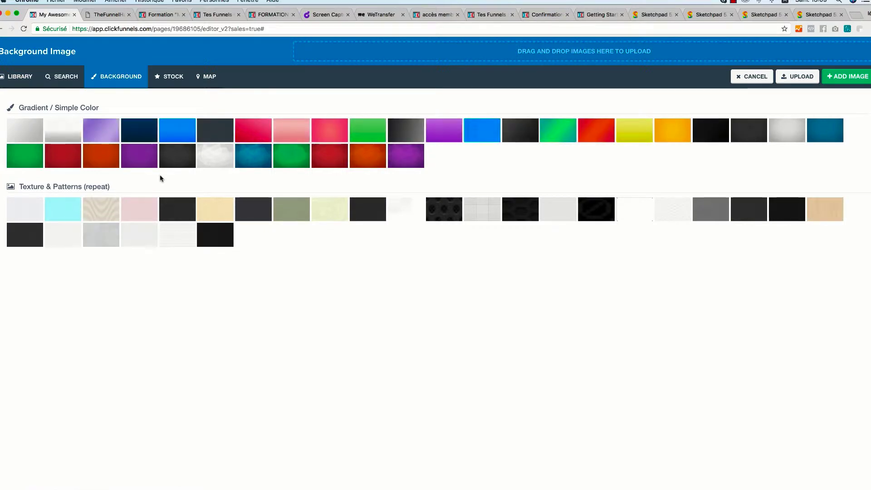
{"action": "left_click", "coordinate": [178, 166]}
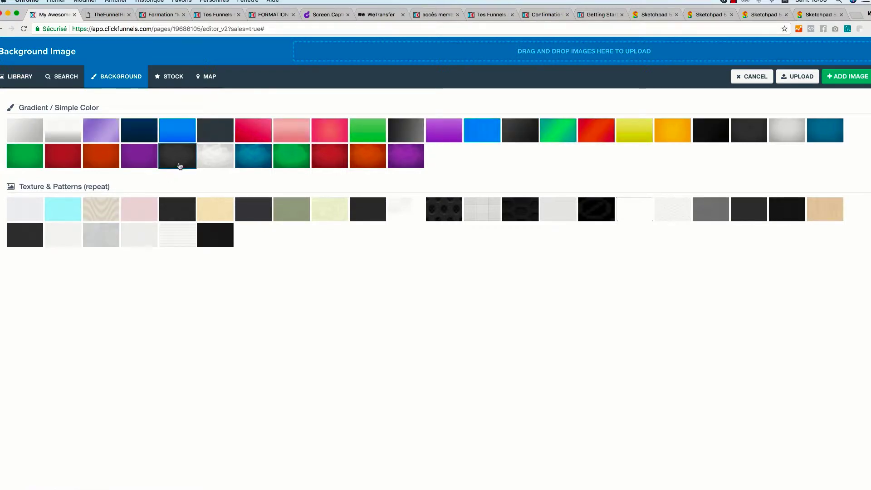
{"action": "left_click", "coordinate": [850, 76]}
{"action": "left_click", "coordinate": [165, 180]}
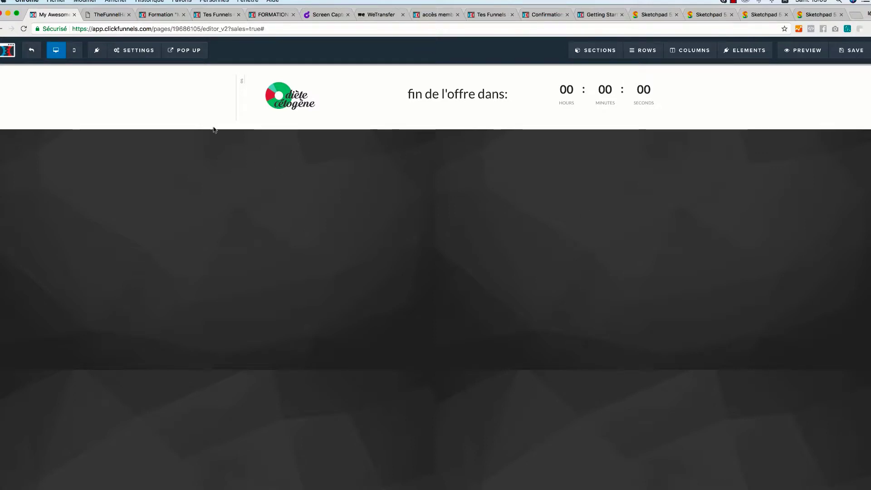
Set the page background's image position to Fill 100% Width
{"action": "left_click", "coordinate": [126, 50]}
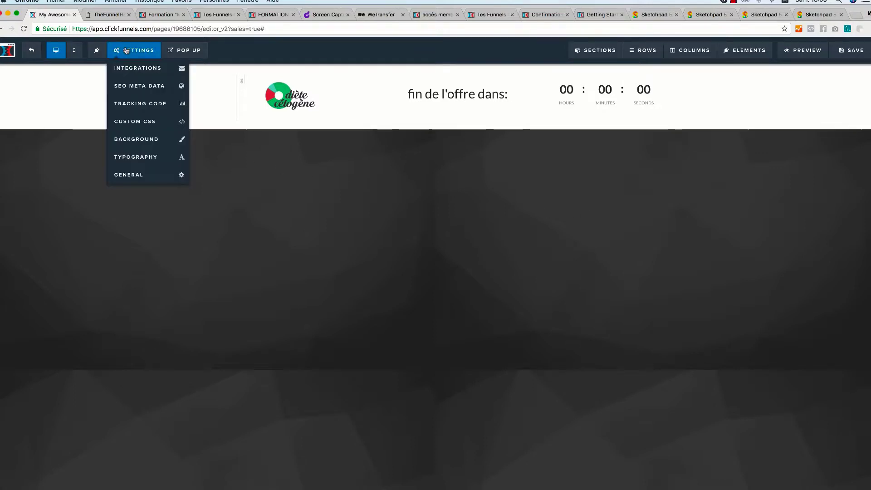
{"action": "left_click", "coordinate": [133, 138]}
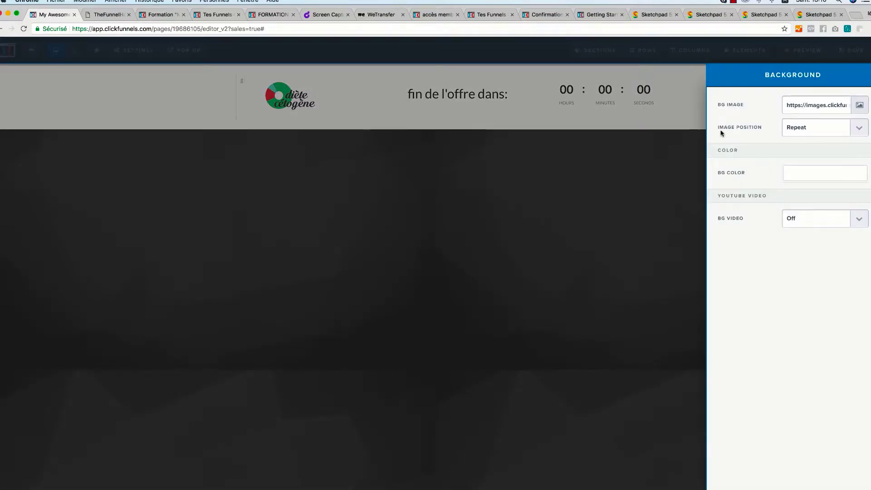
{"action": "left_click", "coordinate": [860, 128]}
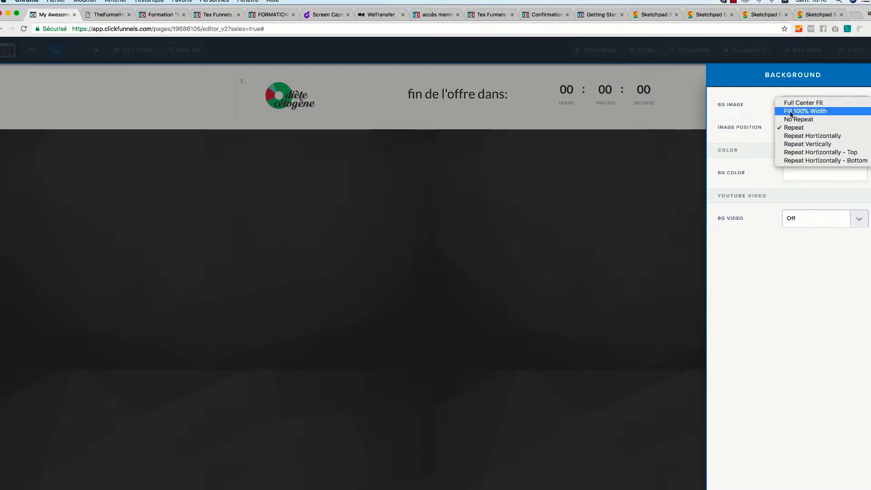
{"action": "left_click", "coordinate": [841, 111]}
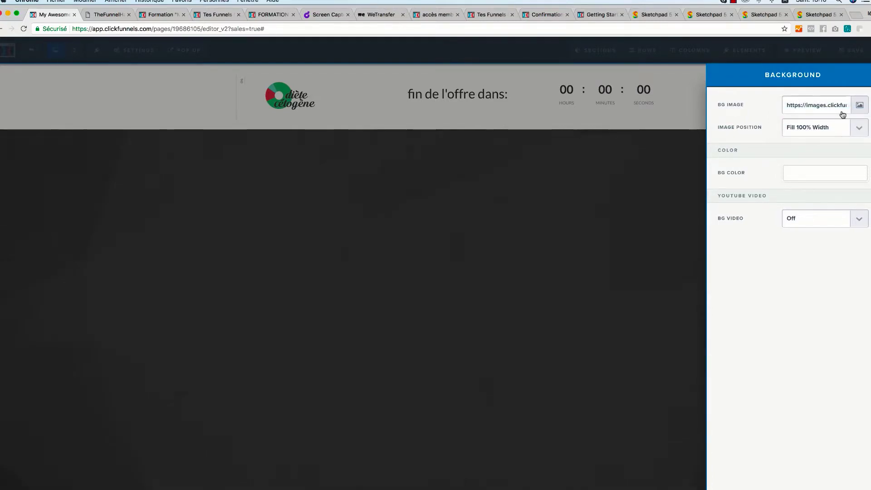
{"action": "left_click", "coordinate": [447, 266]}
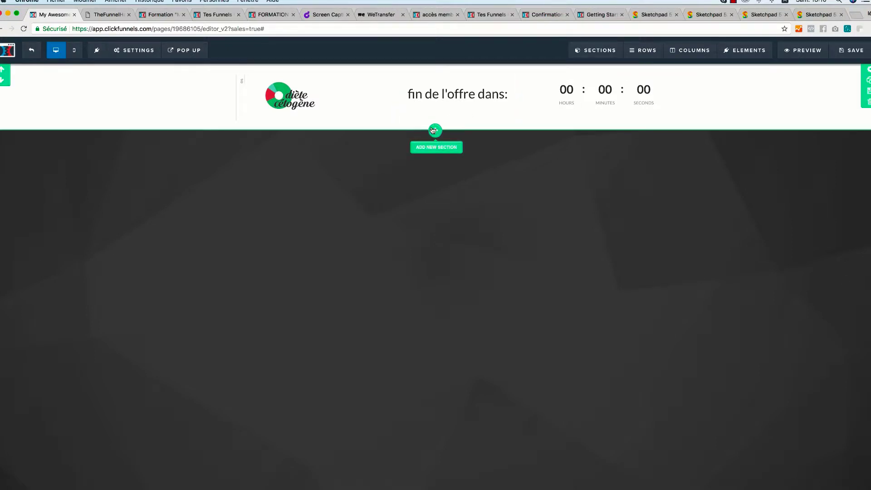
Add a full-page-width section below the header and insert a two-column row in it
{"action": "left_click", "coordinate": [434, 130]}
{"action": "left_click", "coordinate": [718, 88]}
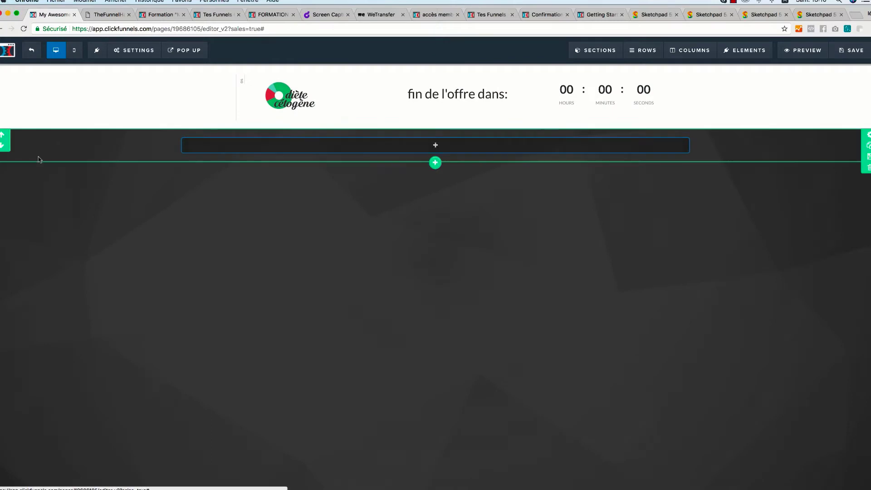
{"action": "left_click", "coordinate": [358, 146]}
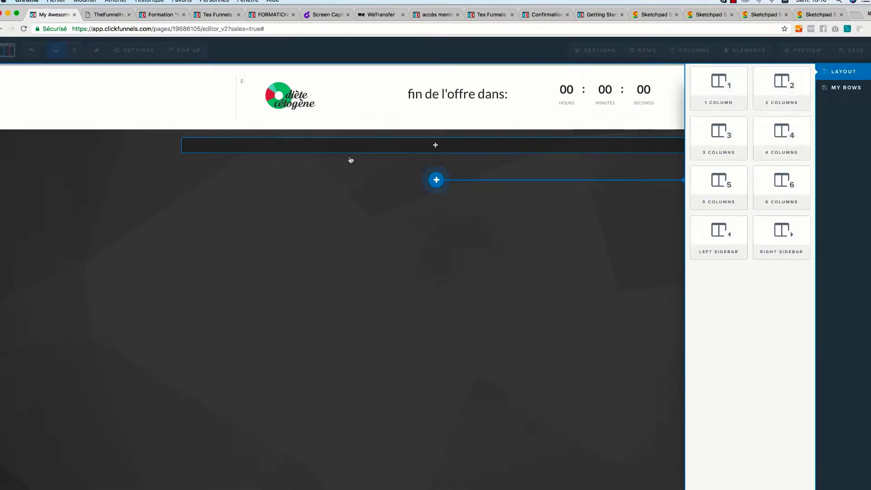
{"action": "left_click", "coordinate": [785, 99]}
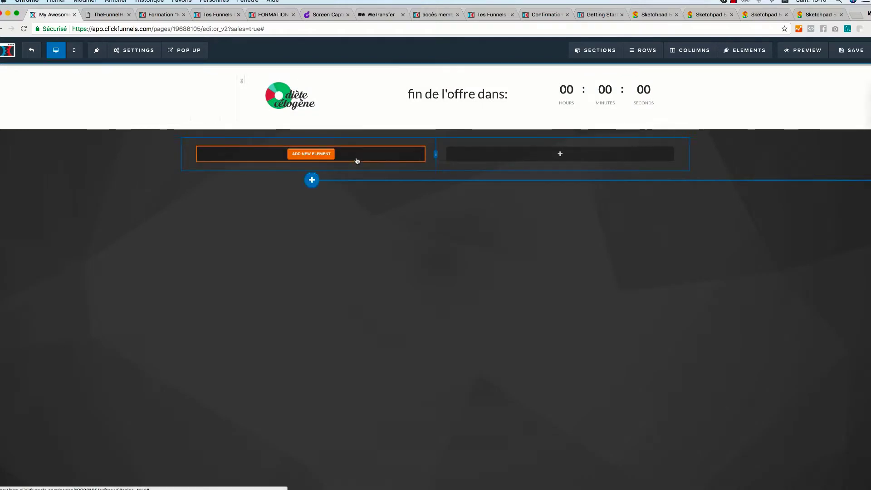
Add a video element to the row's first column and widen that column to about two thirds of the row
{"action": "left_click", "coordinate": [357, 161]}
{"action": "left_click", "coordinate": [718, 295]}
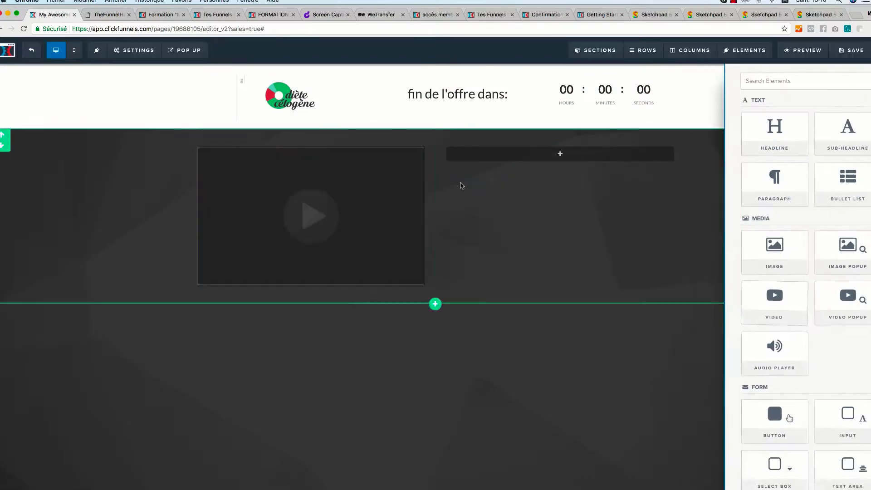
{"action": "left_click_drag", "start_coordinate": [439, 213], "coordinate": [529, 218]}
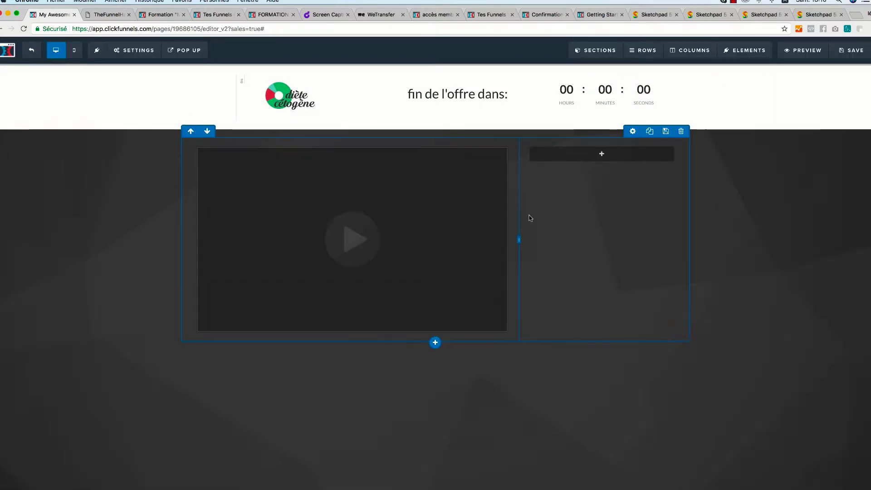
Give the two-column row a white background at 0.61 opacity and add a headline to its narrower column
{"action": "mouse_move", "coordinate": [596, 156]}
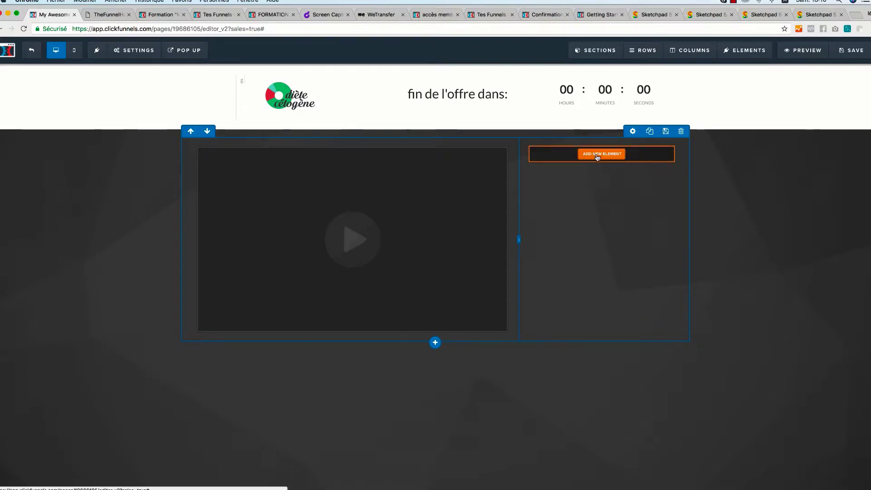
{"action": "left_click", "coordinate": [633, 132]}
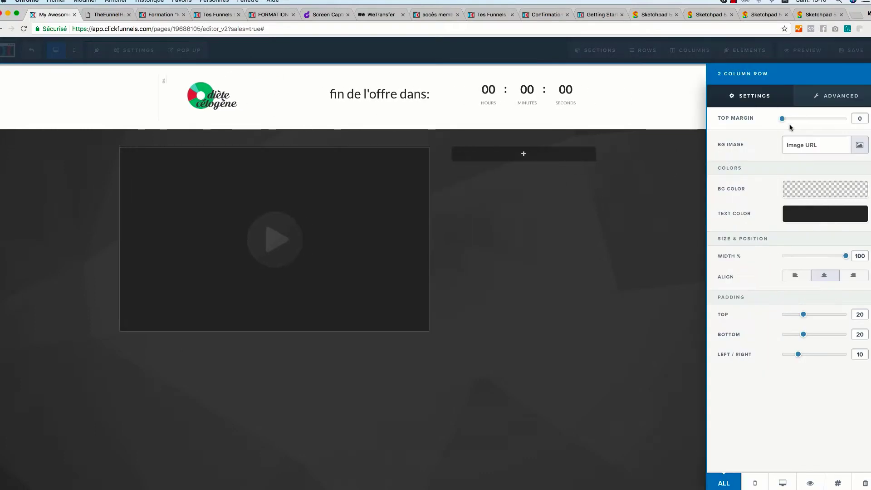
{"action": "left_click", "coordinate": [821, 194]}
{"action": "left_click", "coordinate": [776, 220]}
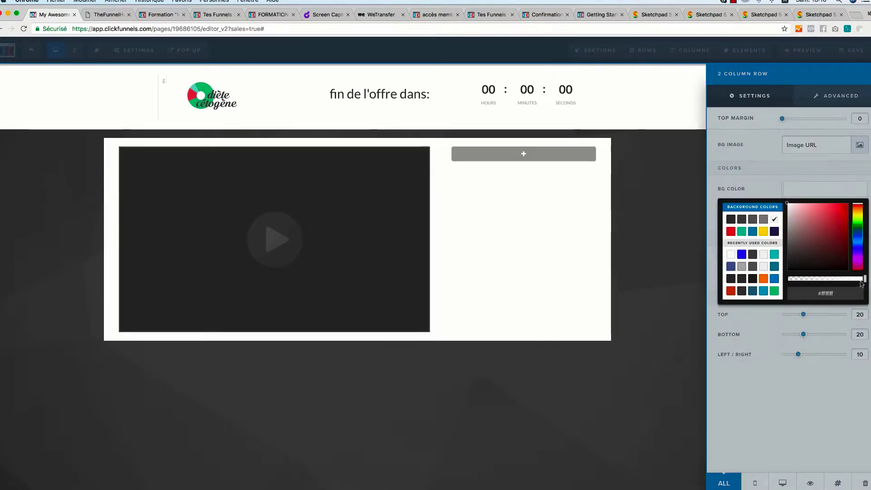
{"action": "left_click_drag", "start_coordinate": [865, 283], "coordinate": [835, 279]}
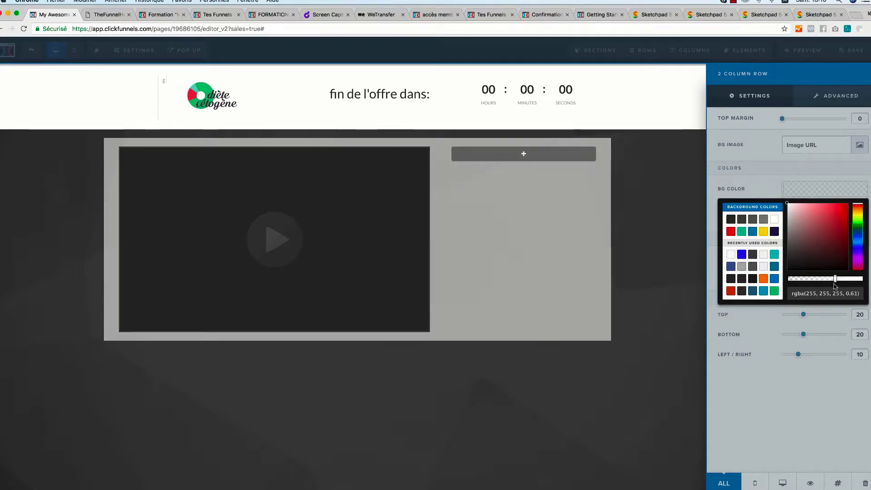
{"action": "left_click", "coordinate": [499, 247]}
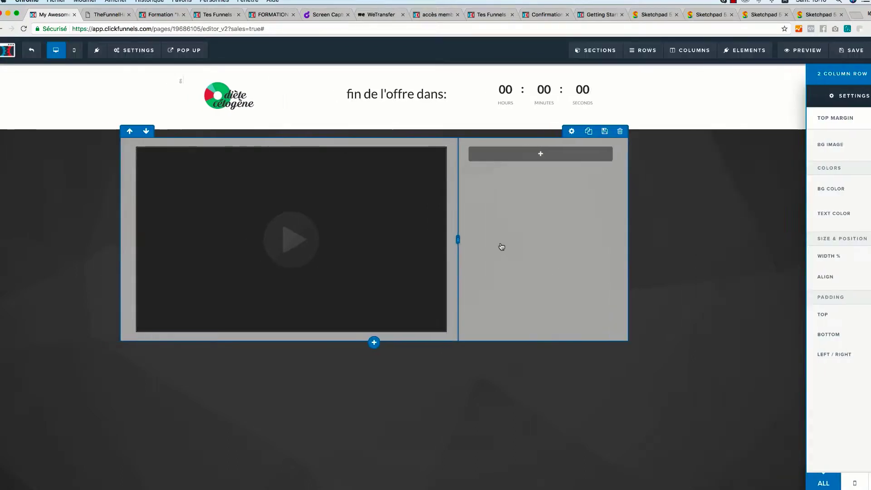
{"action": "left_click", "coordinate": [623, 154]}
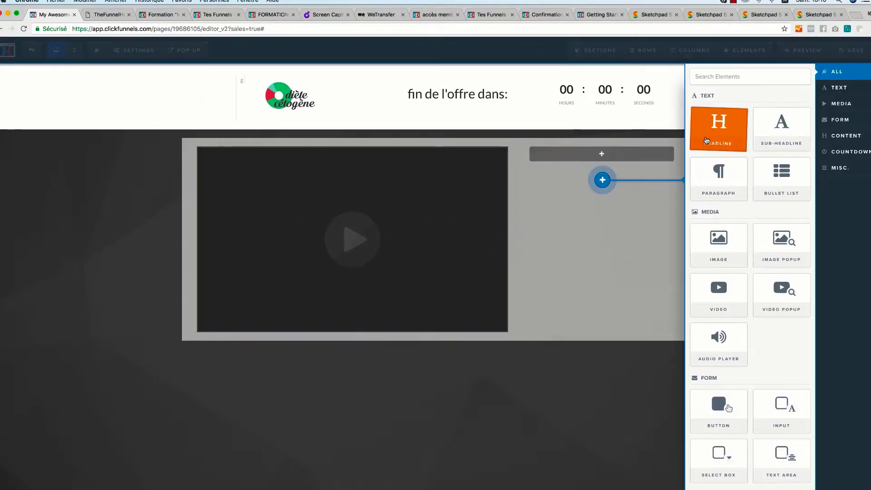
{"action": "left_click", "coordinate": [719, 130]}
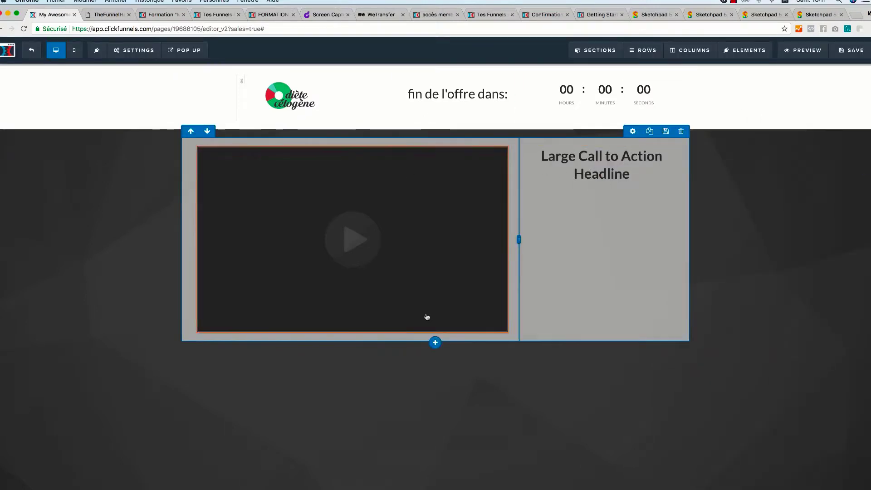
Add a one-column row, move it above the video row, and insert a headline in it
{"action": "left_click", "coordinate": [434, 343]}
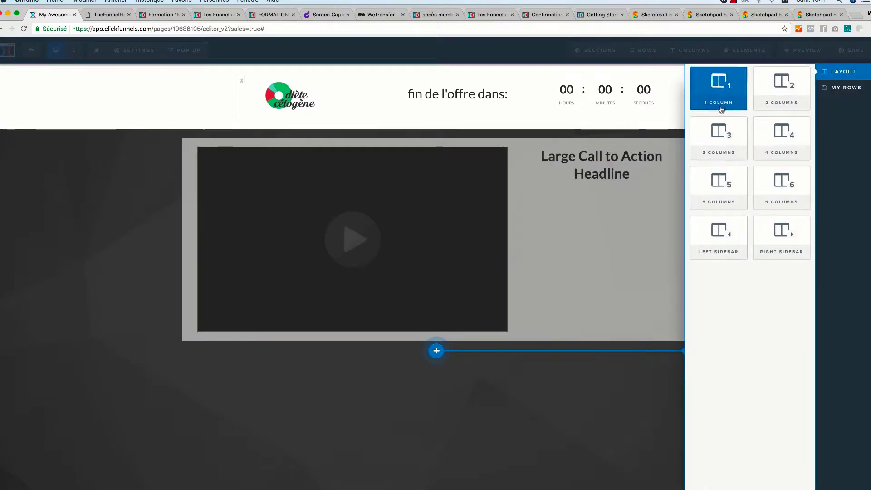
{"action": "left_click_drag", "start_coordinate": [765, 93], "coordinate": [298, 338]}
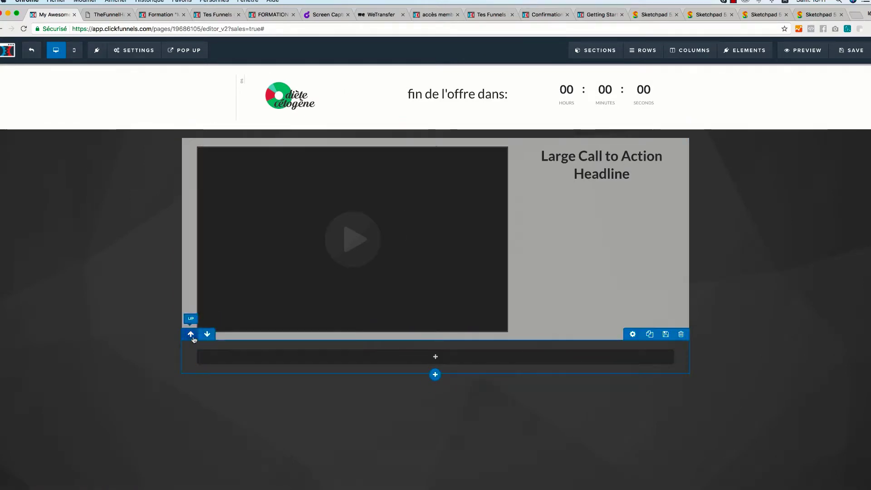
{"action": "left_click", "coordinate": [189, 336]}
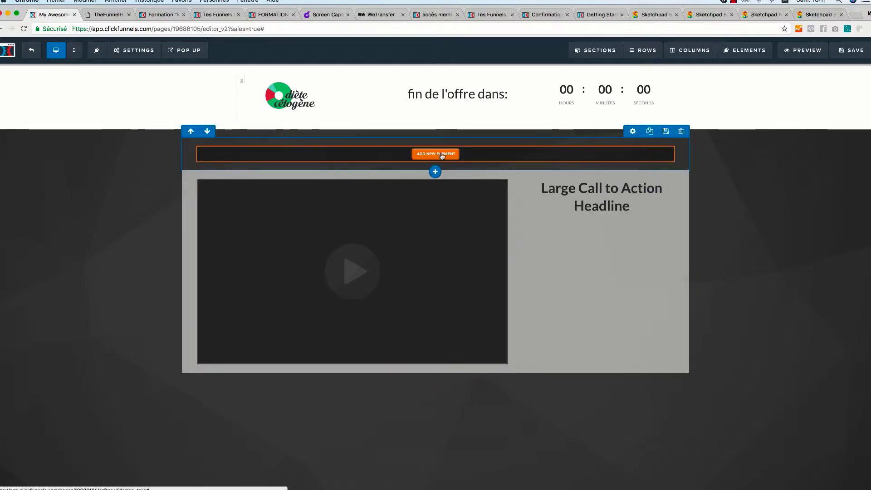
{"action": "left_click", "coordinate": [442, 156]}
{"action": "left_click", "coordinate": [718, 128]}
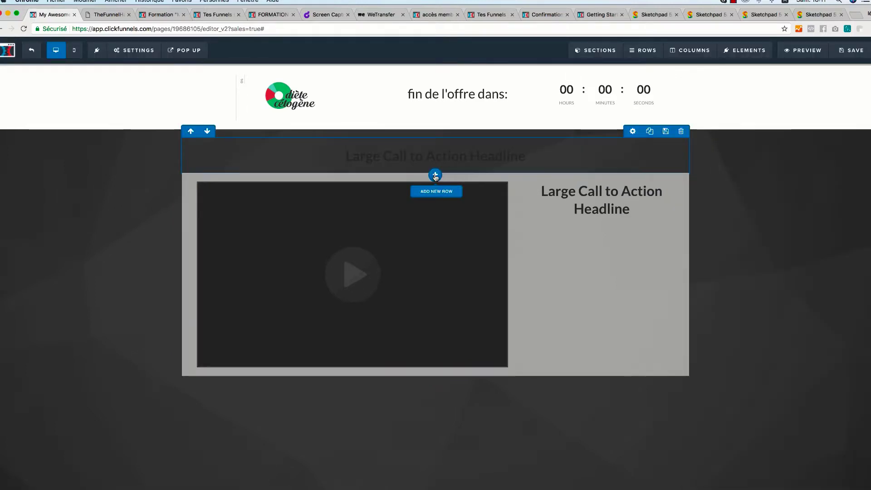
Set the text color of the section containing the video to white (#ffffff)
{"action": "double_click", "coordinate": [417, 155]}
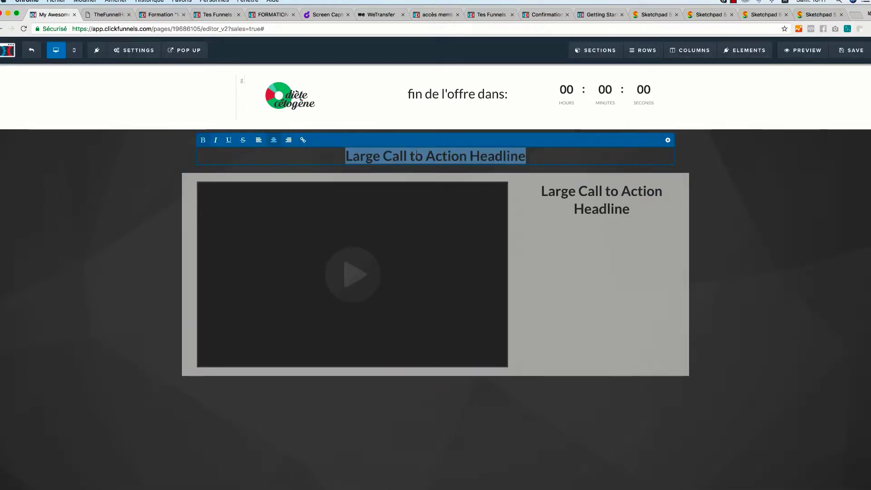
{"action": "left_click", "coordinate": [840, 198]}
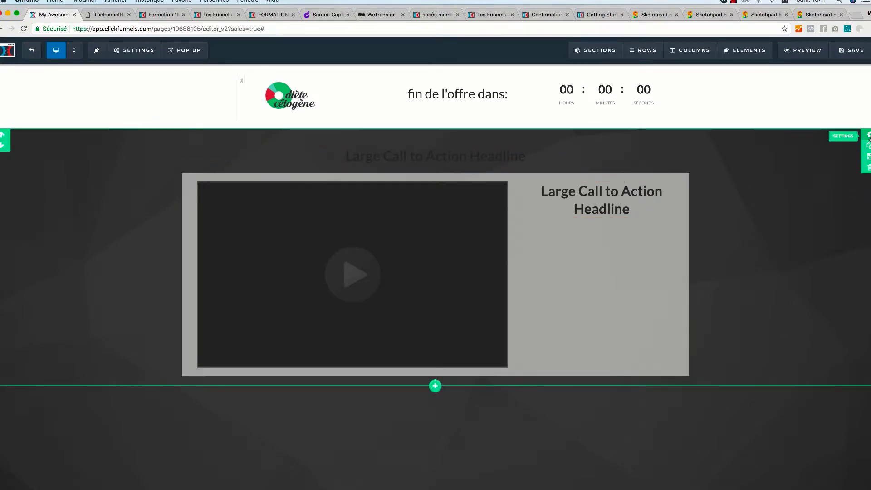
{"action": "left_click", "coordinate": [868, 135]}
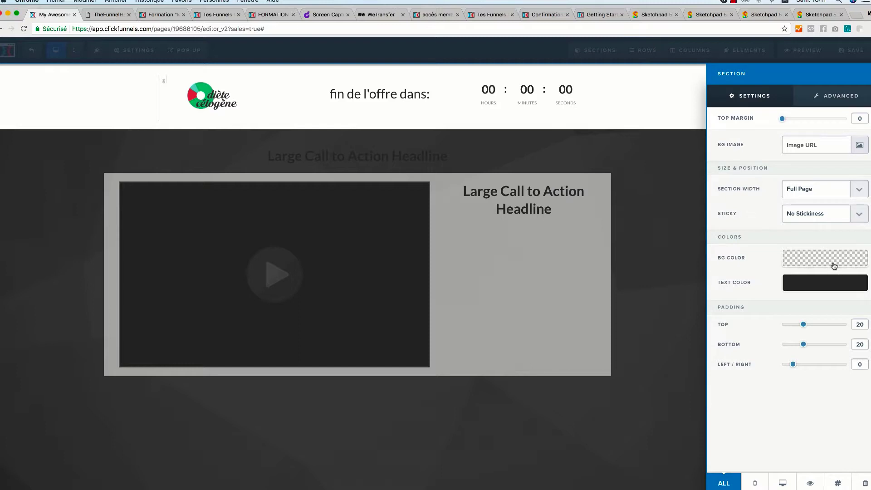
{"action": "left_click", "coordinate": [820, 283]}
{"action": "left_click", "coordinate": [774, 313]}
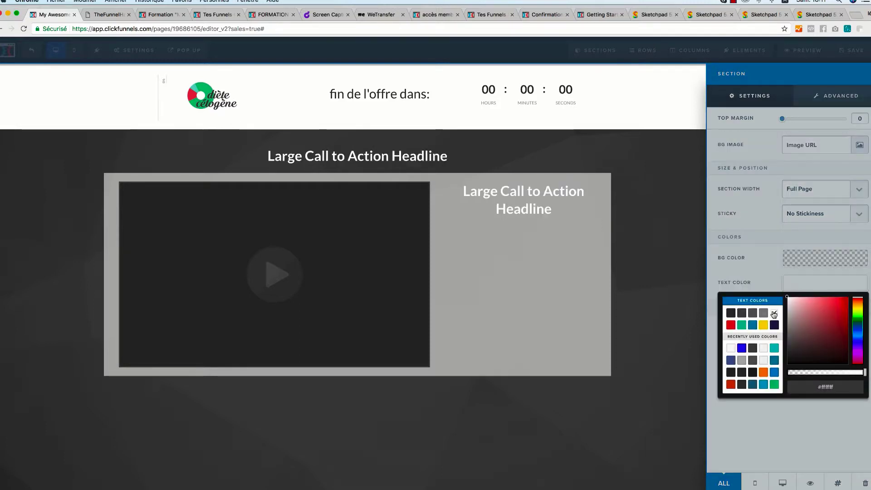
{"action": "left_click", "coordinate": [549, 204]}
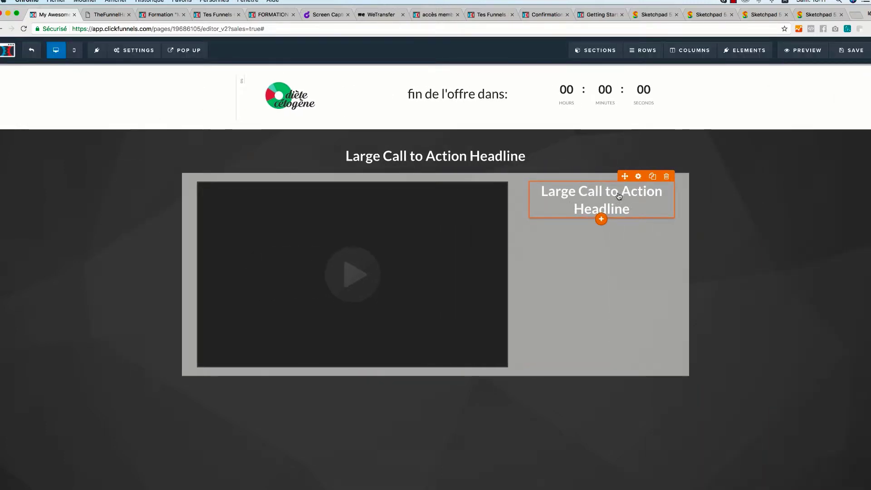
Set the text color of the headline beside the video to dark grey #2d2d2d
{"action": "left_click", "coordinate": [639, 176]}
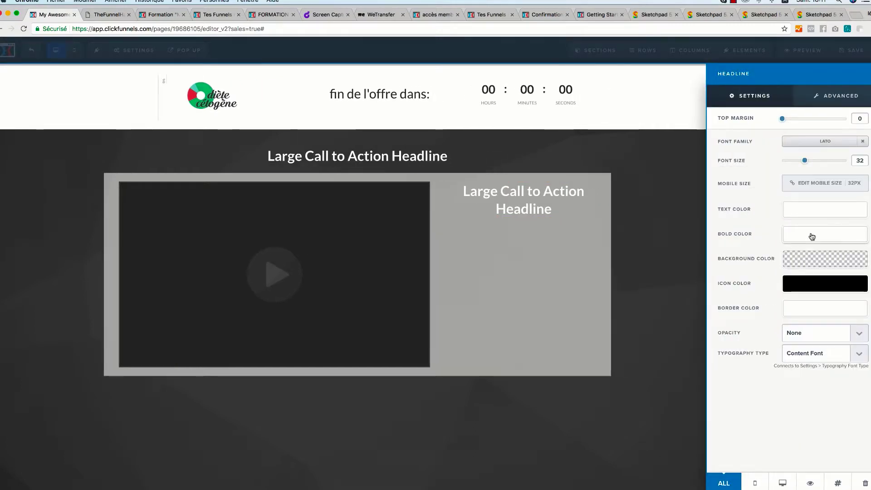
{"action": "left_click", "coordinate": [807, 211]}
{"action": "left_click", "coordinate": [730, 240]}
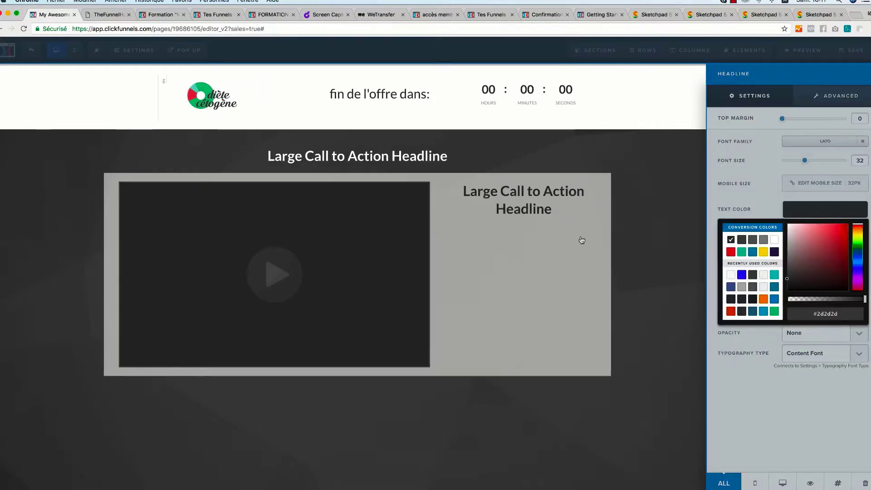
{"action": "left_click", "coordinate": [581, 240]}
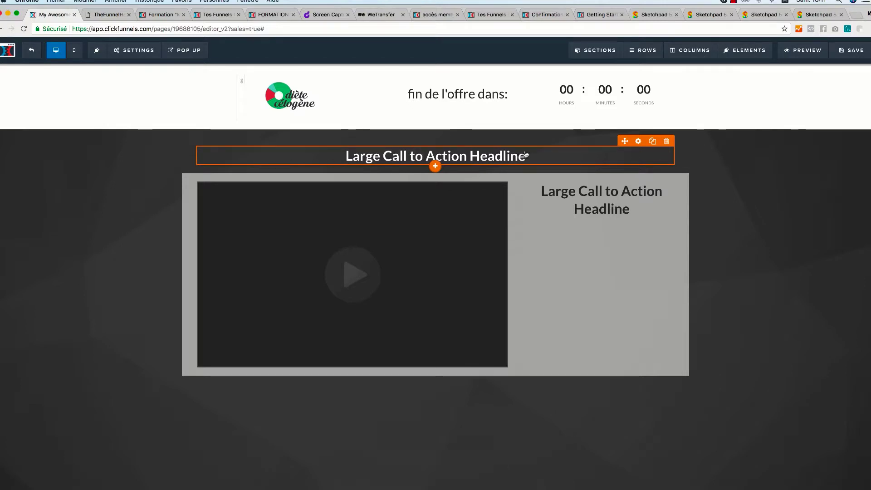
Set the top headline to "Vous recevrez dans quelques minutes votre PDF gratuit, en attendant nous avons crée cette video pour vous:" with font size 40
{"action": "left_click", "coordinate": [459, 155]}
{"action": "type", "text": "Vous recevrez dans quelques minutes votre PDF gratuit, en attendant nous avons crée cette video pour vous:"}
{"action": "left_click", "coordinate": [668, 140]}
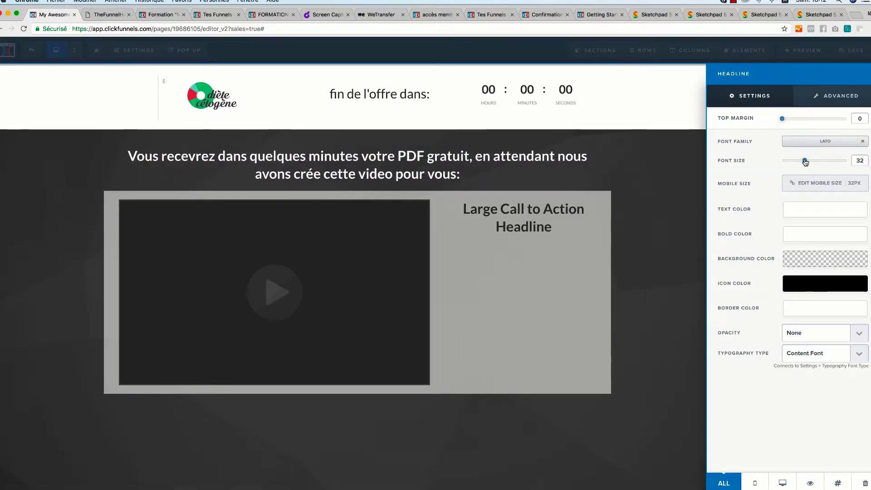
{"action": "left_click_drag", "start_coordinate": [804, 161], "coordinate": [812, 161]}
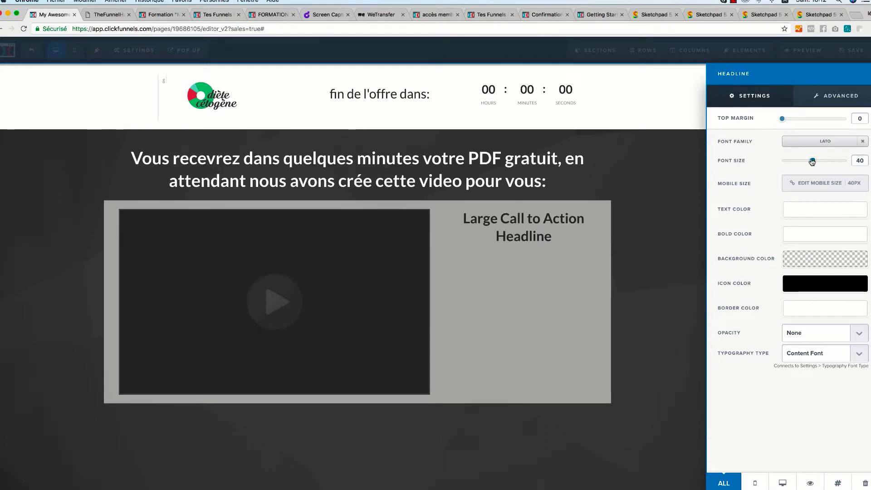
{"action": "left_click", "coordinate": [155, 165]}
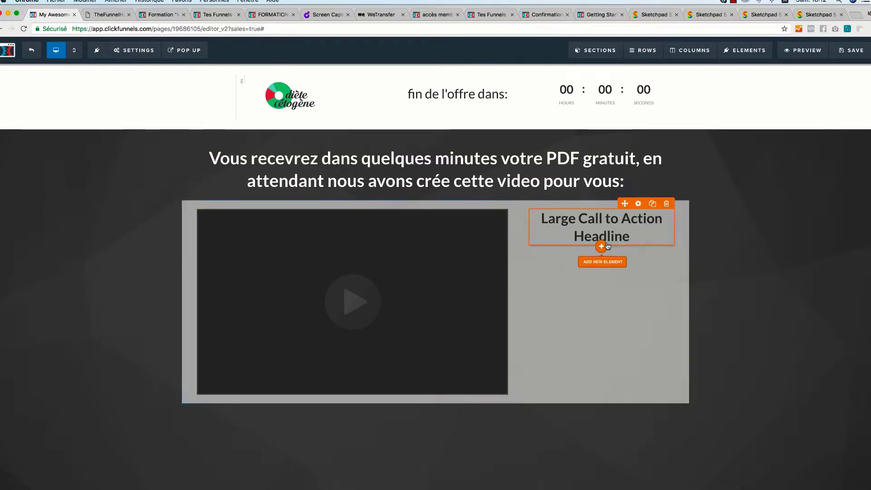
Add a sub-headline and a bullet list under the headline beside the video
{"action": "left_click_drag", "start_coordinate": [603, 247], "coordinate": [605, 247]}
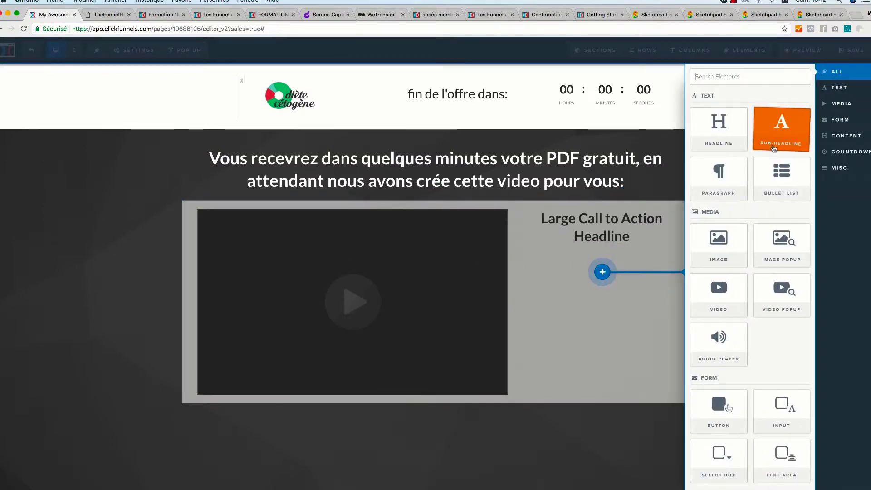
{"action": "left_click", "coordinate": [796, 120]}
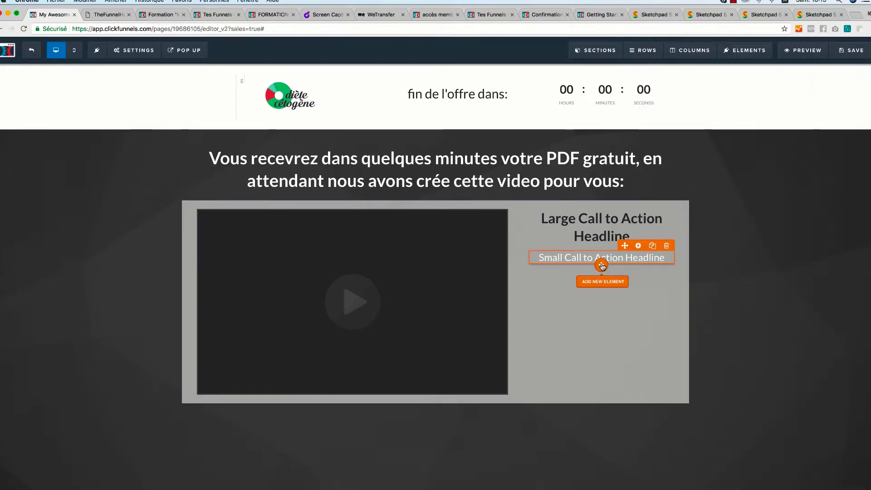
{"action": "left_click", "coordinate": [603, 282]}
{"action": "left_click", "coordinate": [782, 178]}
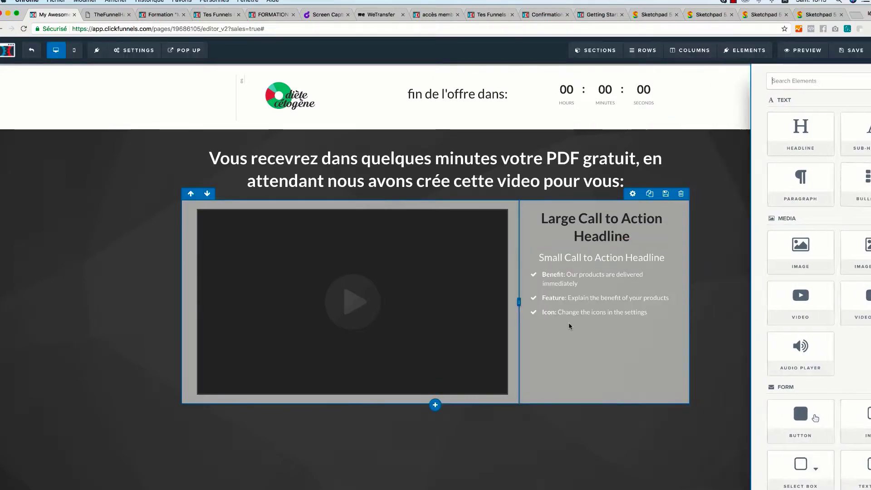
Add a button under the bullet list beside the video
{"action": "mouse_move", "coordinate": [601, 320]}
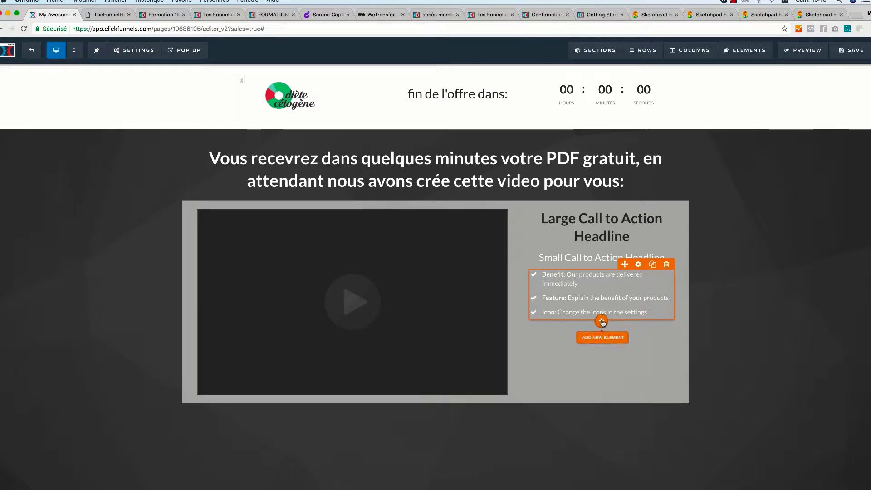
{"action": "left_click", "coordinate": [603, 336]}
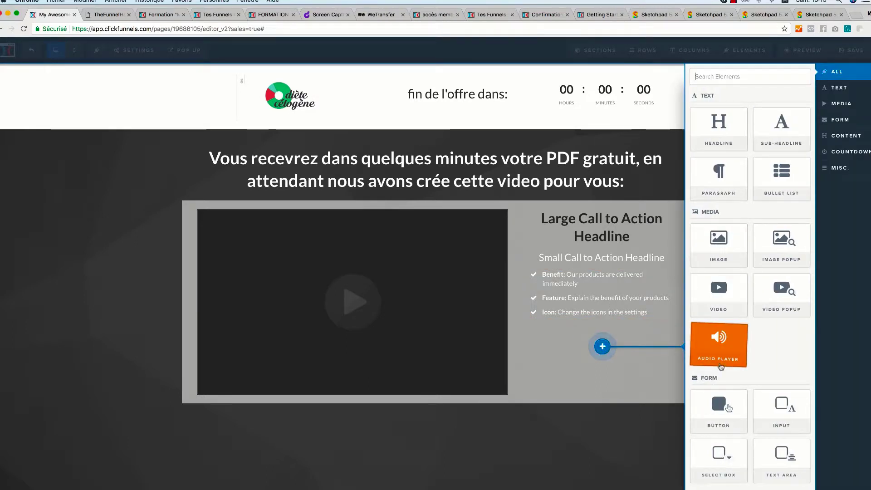
{"action": "left_click", "coordinate": [719, 409]}
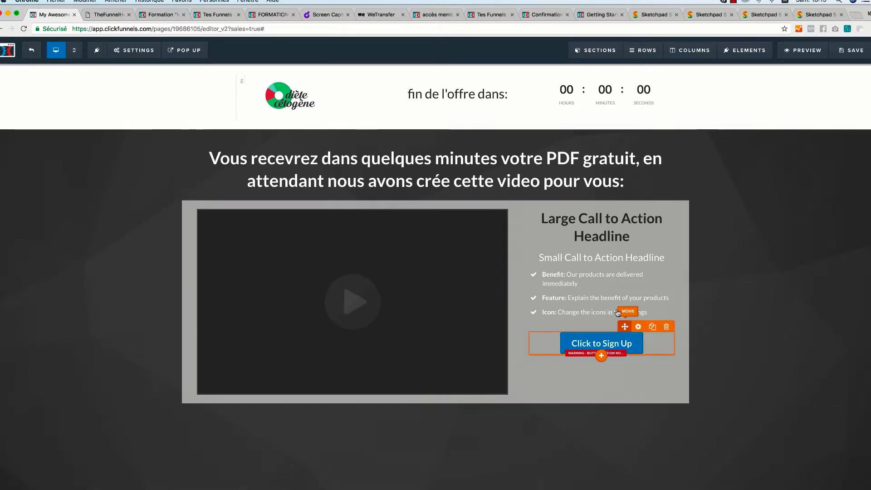
Set the font size of the bullet list beside the video to 20
{"action": "left_click", "coordinate": [639, 264]}
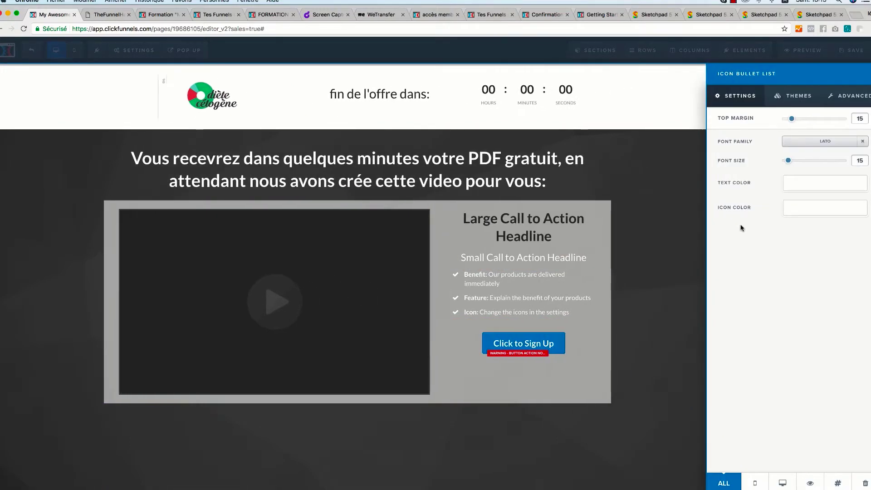
{"action": "left_click_drag", "start_coordinate": [792, 162], "coordinate": [795, 162]}
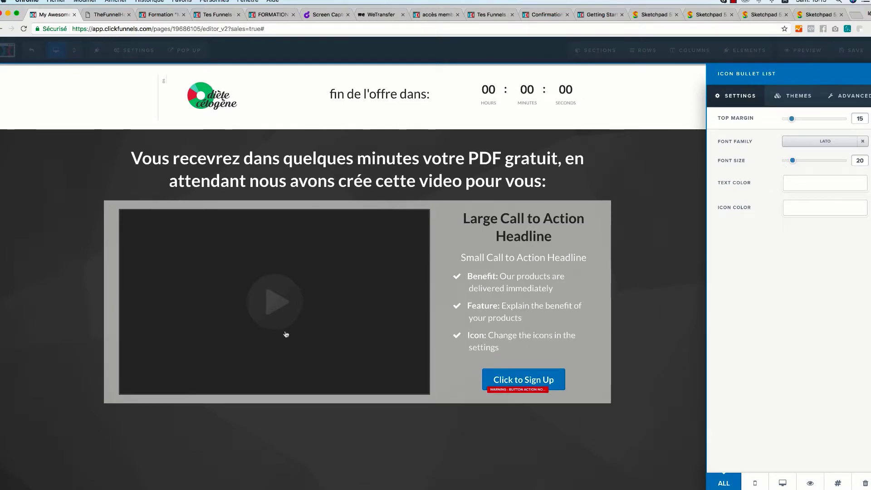
{"action": "left_click", "coordinate": [33, 300]}
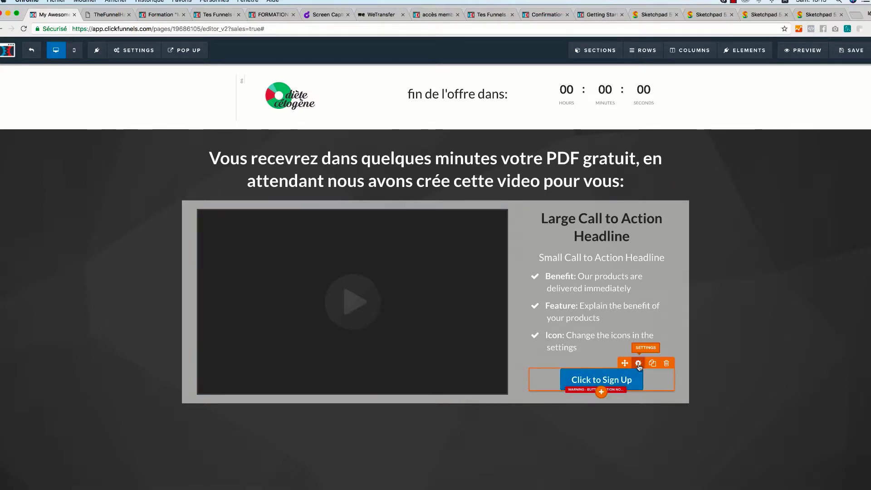
Set the action of the "Click to Sign Up" button to go to the next step in the funnel
{"action": "left_click", "coordinate": [611, 385]}
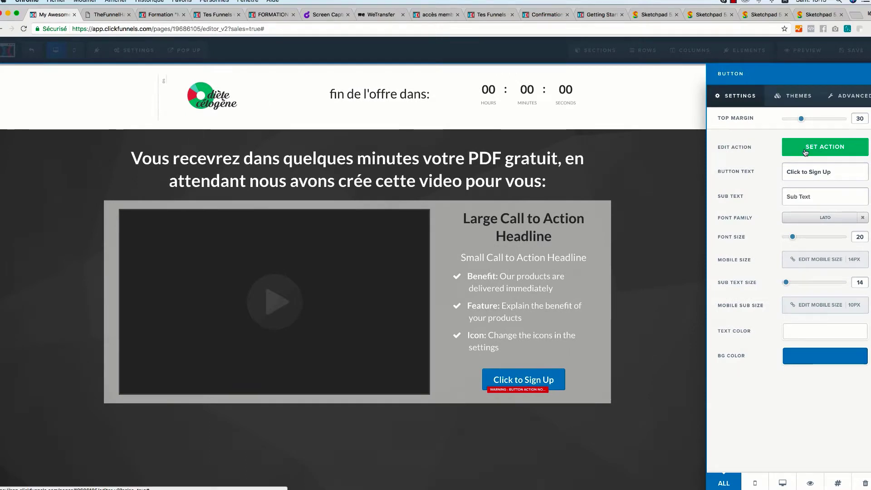
{"action": "left_click", "coordinate": [823, 152]}
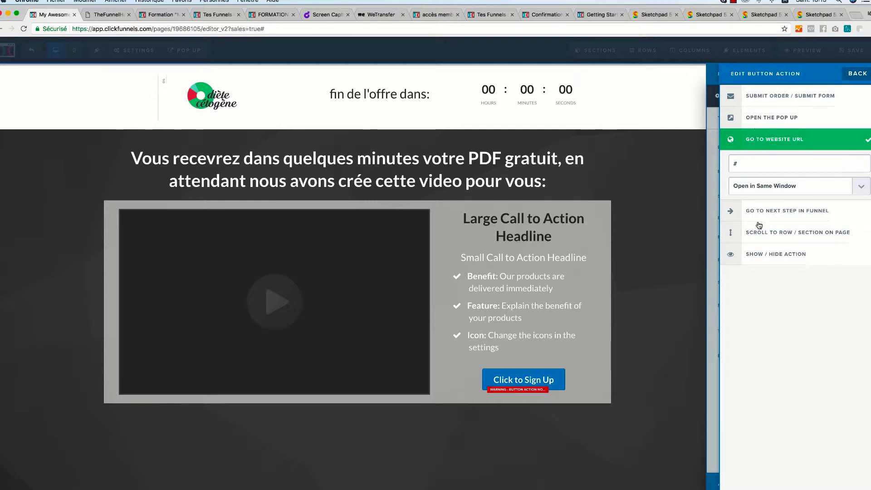
{"action": "left_click", "coordinate": [804, 216]}
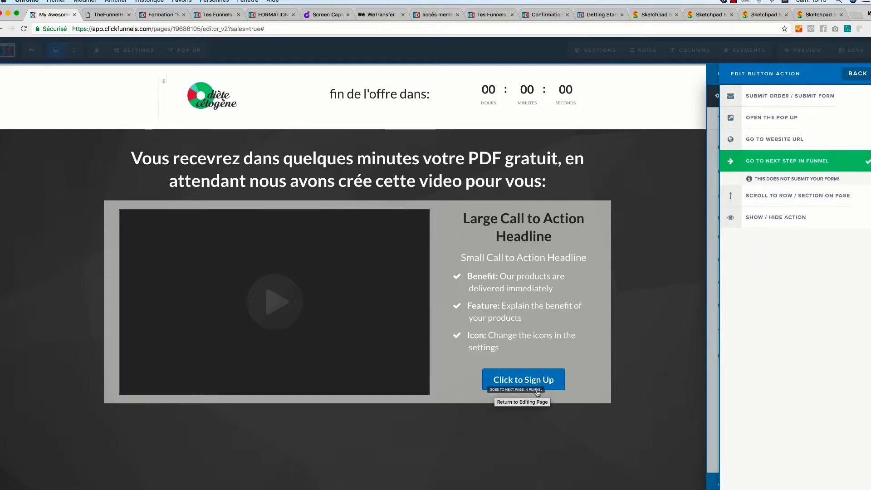
{"action": "left_click", "coordinate": [548, 340]}
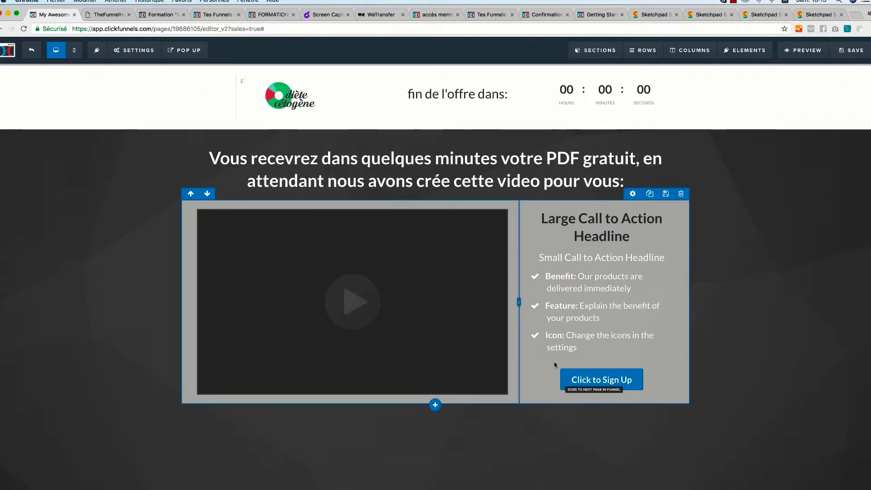
Set the width of the "Click to Sign Up" button to Fill Width
{"action": "mouse_move", "coordinate": [626, 388]}
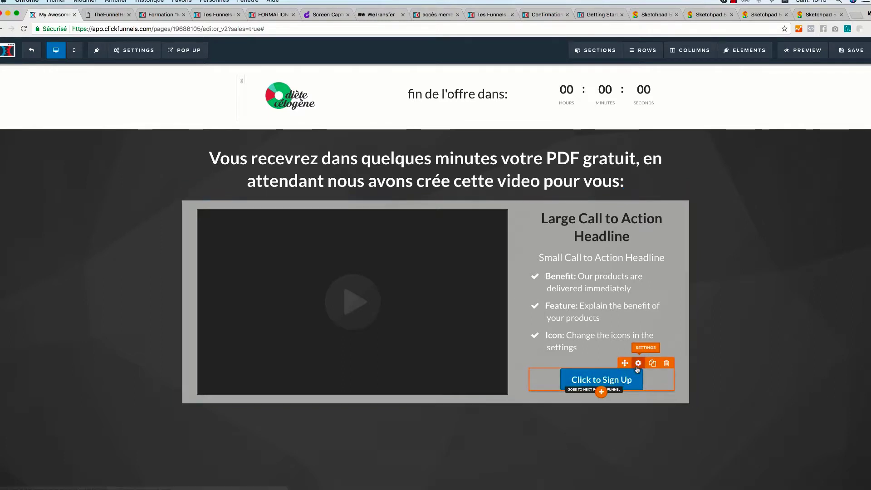
{"action": "left_click", "coordinate": [638, 363]}
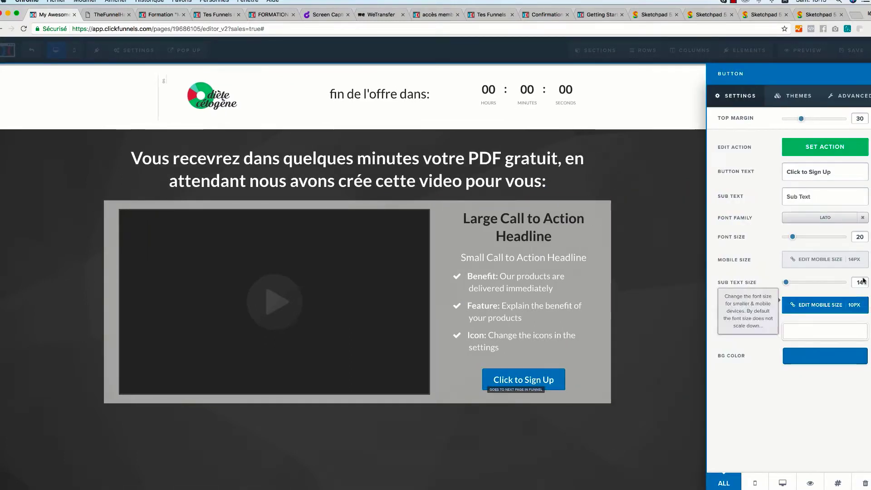
{"action": "left_click", "coordinate": [858, 96]}
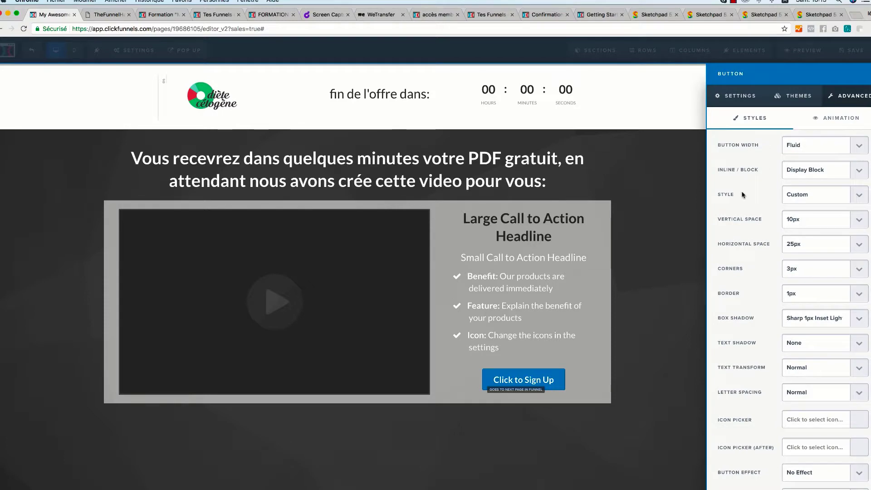
{"action": "scroll", "coordinate": [789, 403], "scroll_direction": "down", "scroll_amount": 1}
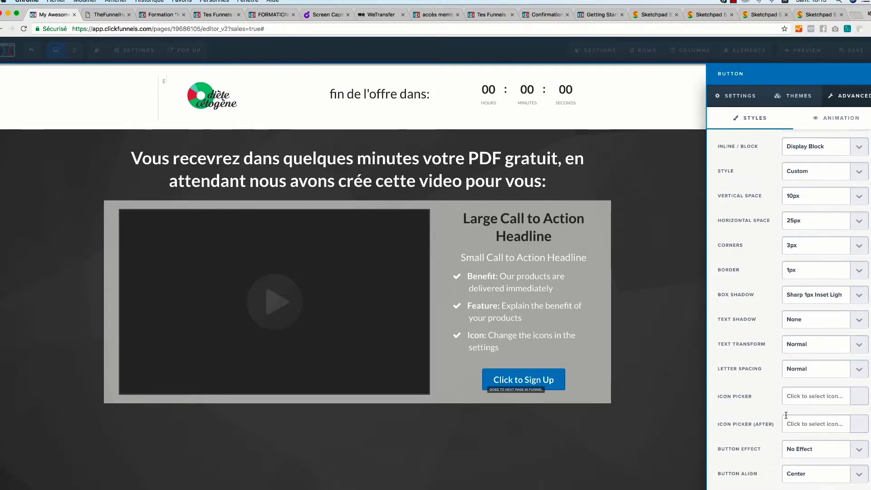
{"action": "scroll", "coordinate": [792, 410], "scroll_direction": "up", "scroll_amount": 1}
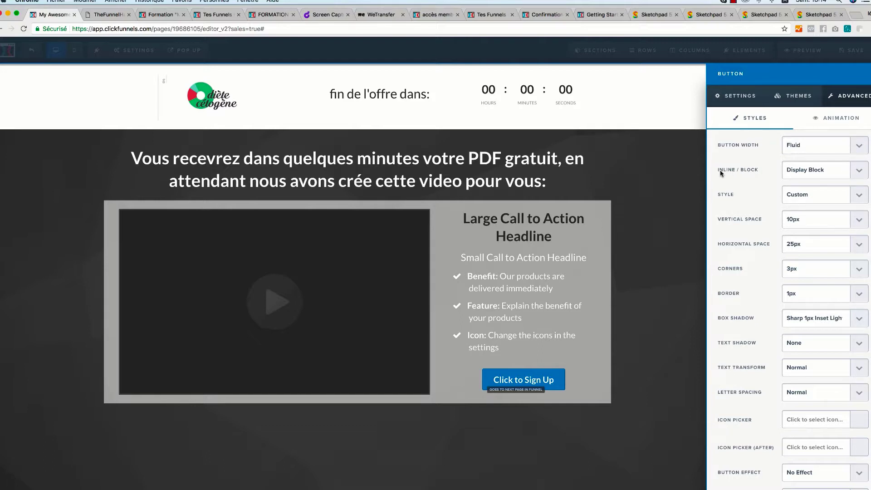
{"action": "left_click", "coordinate": [853, 146]}
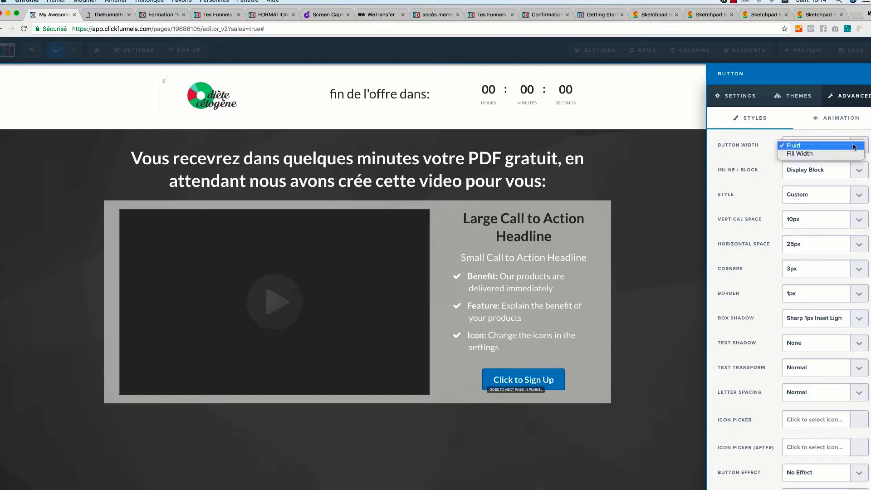
{"action": "left_click", "coordinate": [798, 153]}
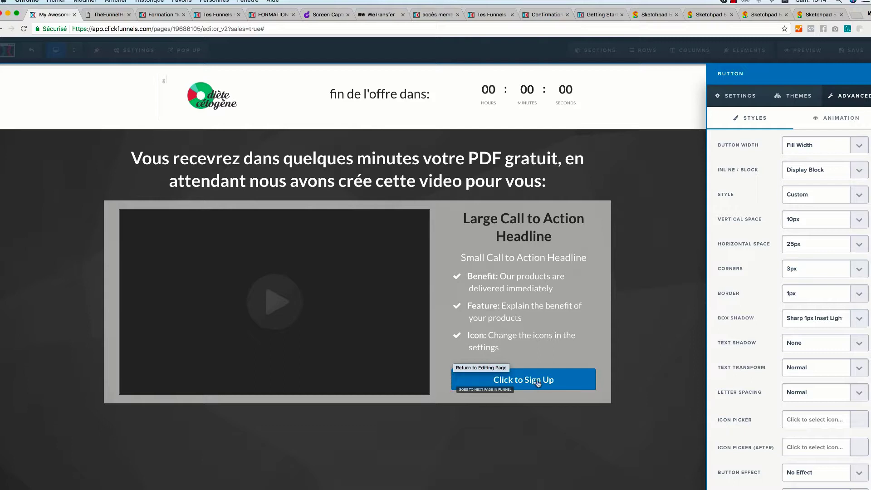
{"action": "left_click", "coordinate": [507, 400]}
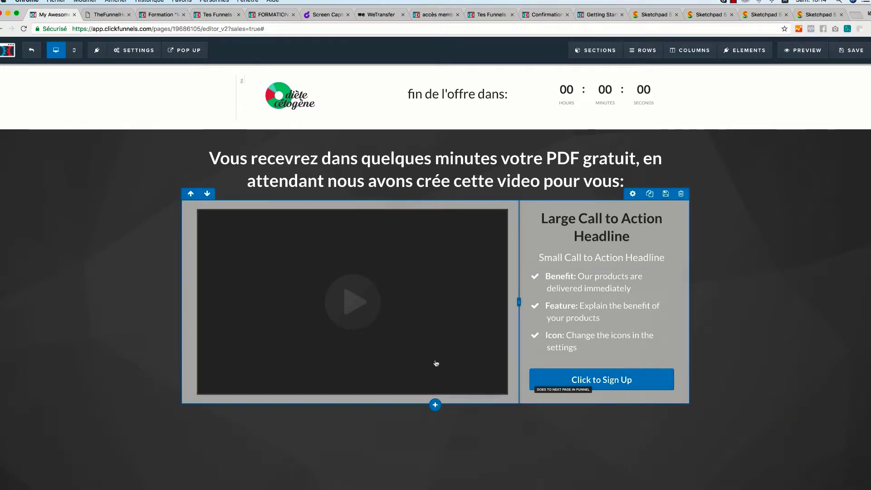
Add a full-width section below the video section and give it a white (#ffffff) background
{"action": "left_click", "coordinate": [436, 414]}
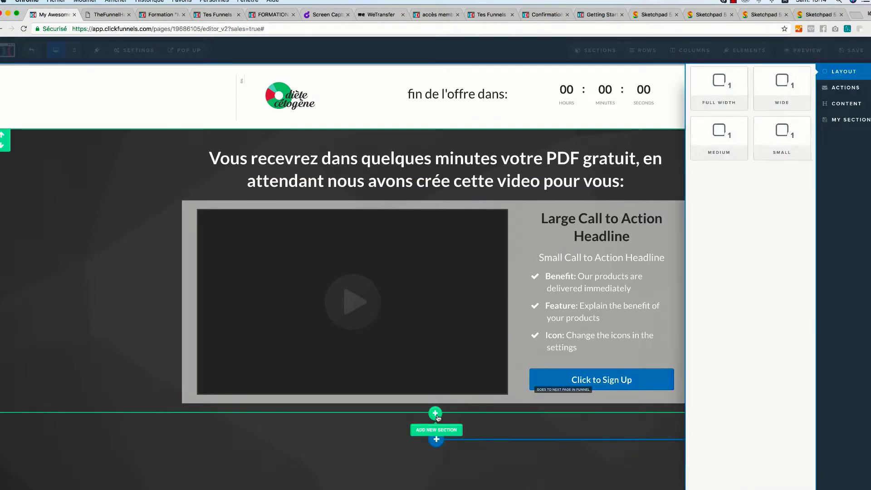
{"action": "left_click", "coordinate": [719, 86]}
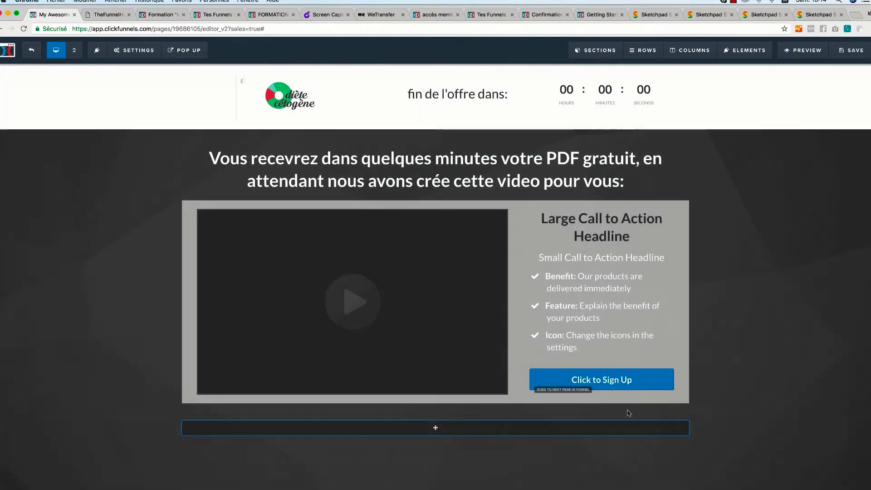
{"action": "left_click", "coordinate": [843, 418]}
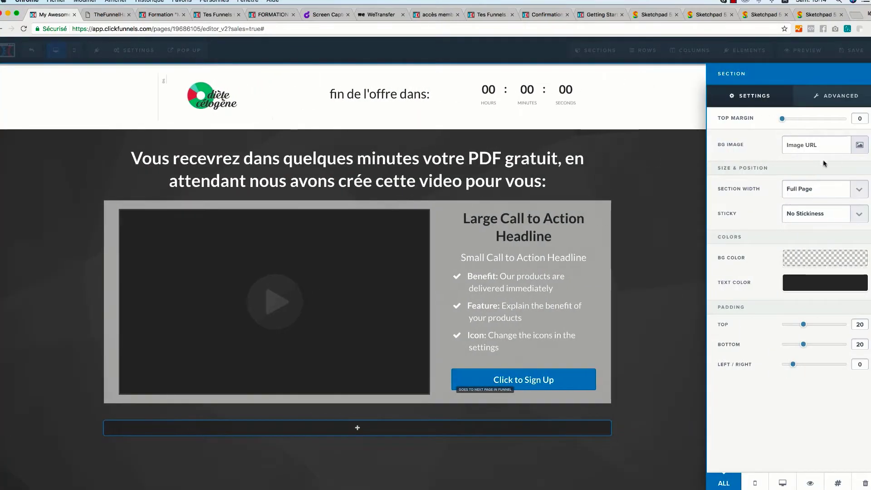
{"action": "left_click", "coordinate": [823, 261]}
{"action": "left_click", "coordinate": [776, 288]}
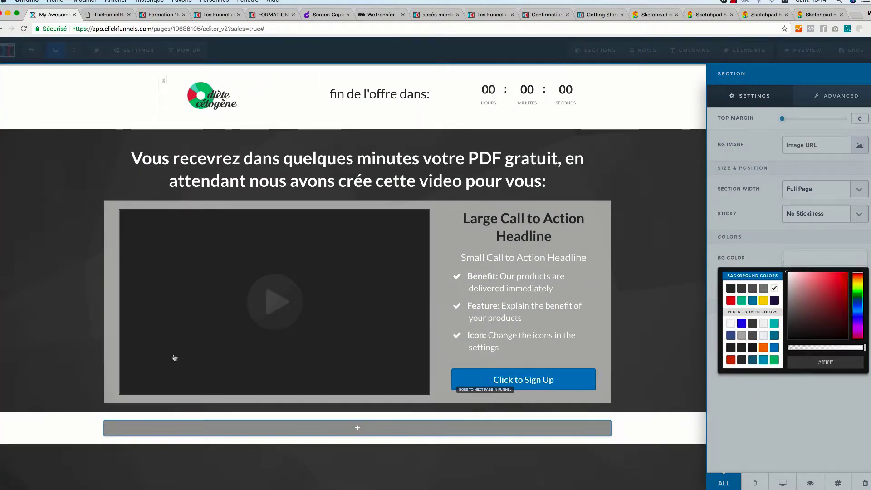
{"action": "left_click", "coordinate": [44, 314]}
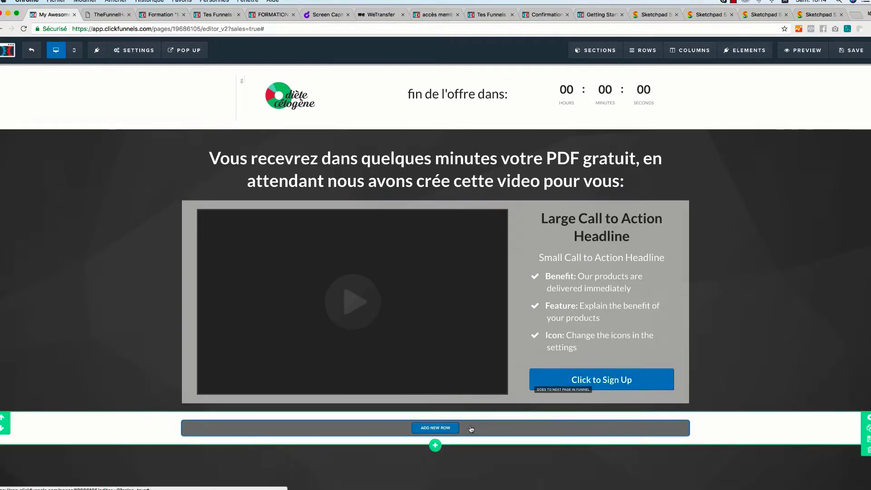
Insert a two-column row in the white section and add an image to its first column
{"action": "left_click", "coordinate": [428, 428]}
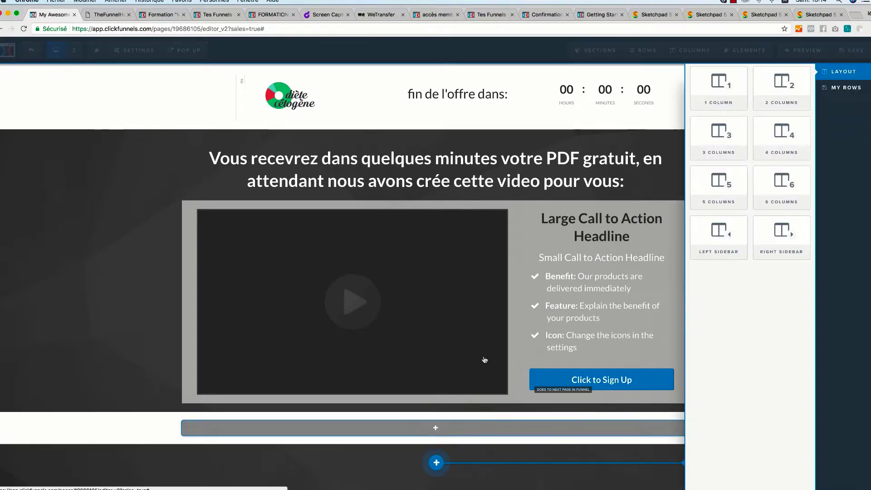
{"action": "left_click", "coordinate": [779, 92]}
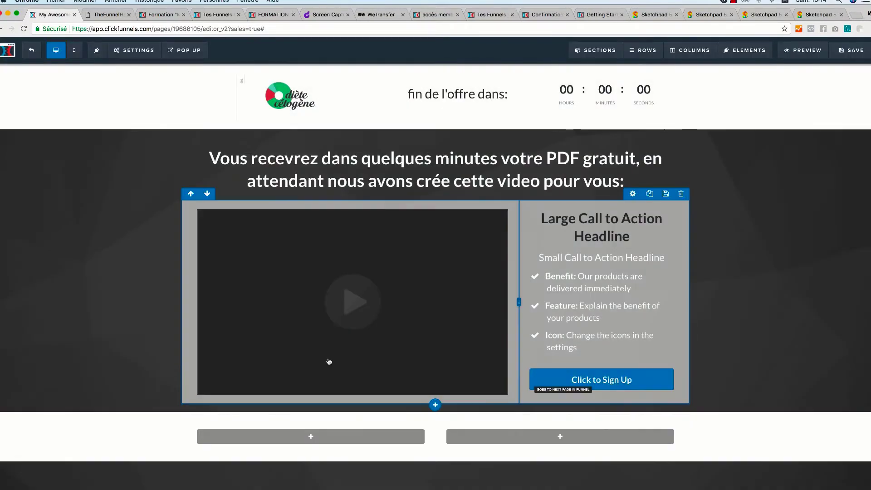
{"action": "left_click", "coordinate": [311, 436]}
{"action": "left_click", "coordinate": [719, 245]}
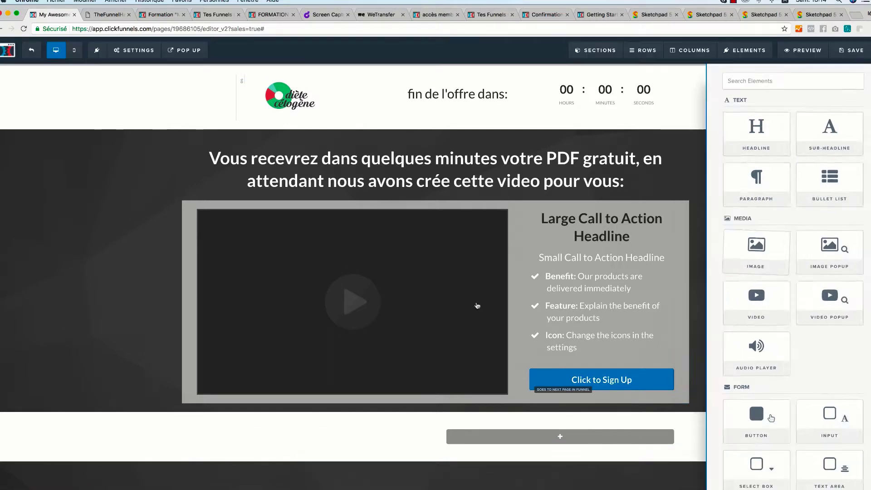
Add a sub-headline and a bullet list in the empty column beside the demo image
{"action": "scroll", "coordinate": [299, 371], "scroll_direction": "down", "scroll_amount": 1}
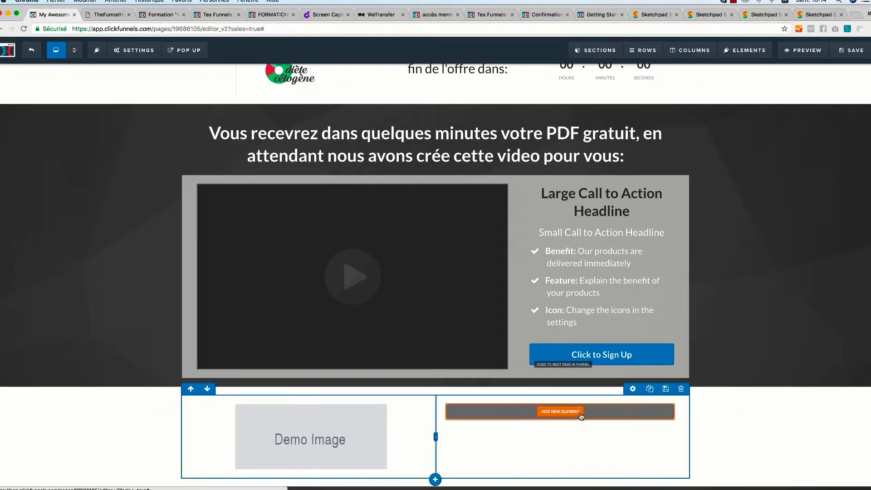
{"action": "left_click", "coordinate": [573, 418]}
{"action": "left_click", "coordinate": [789, 131]}
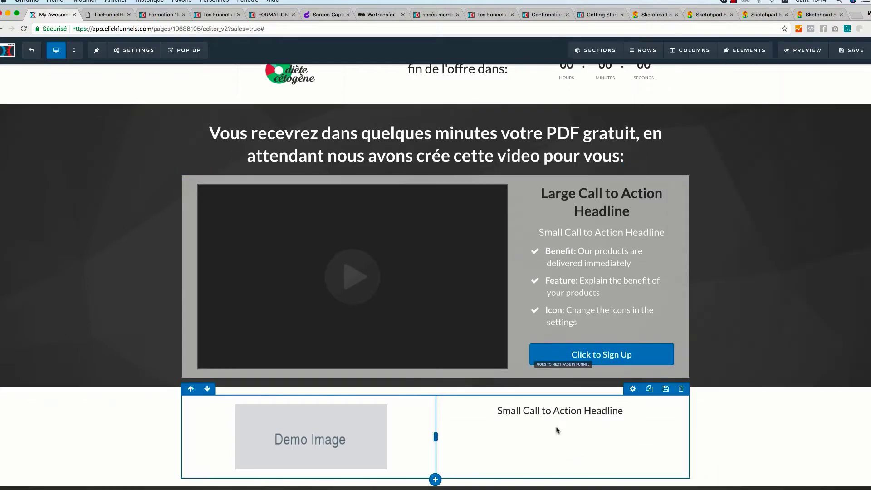
{"action": "left_click", "coordinate": [560, 418]}
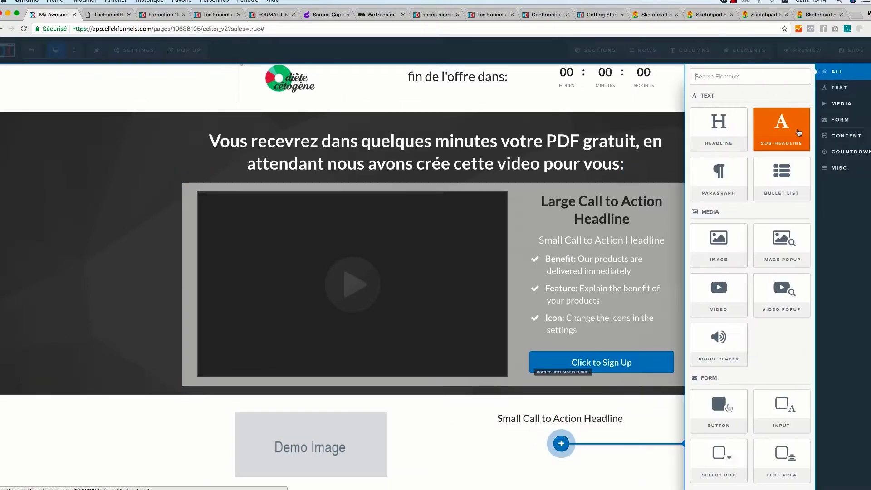
{"action": "left_click", "coordinate": [781, 181]}
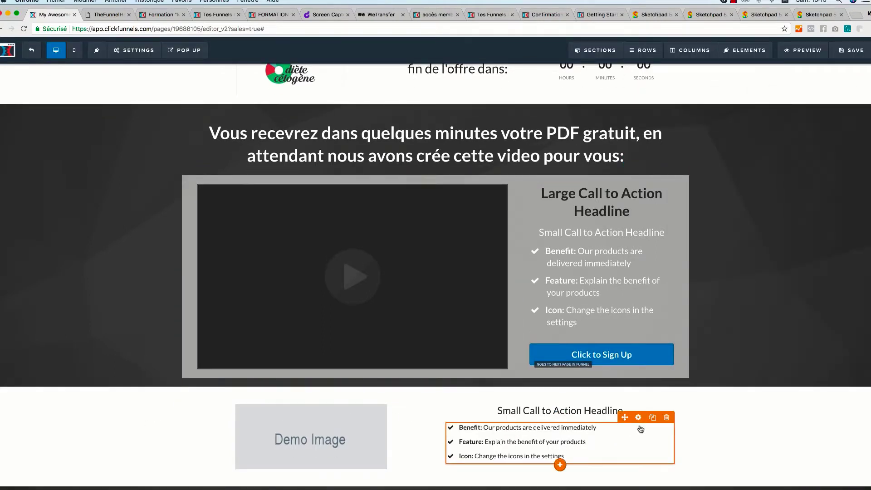
Increase the font size of the bullet list beside the demo image
{"action": "left_click", "coordinate": [640, 417]}
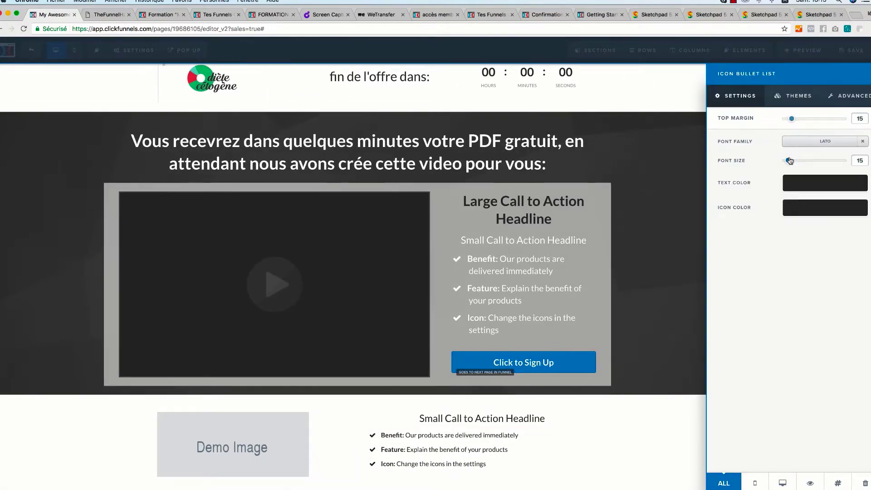
{"action": "left_click_drag", "start_coordinate": [788, 161], "coordinate": [793, 161]}
{"action": "left_click", "coordinate": [52, 420]}
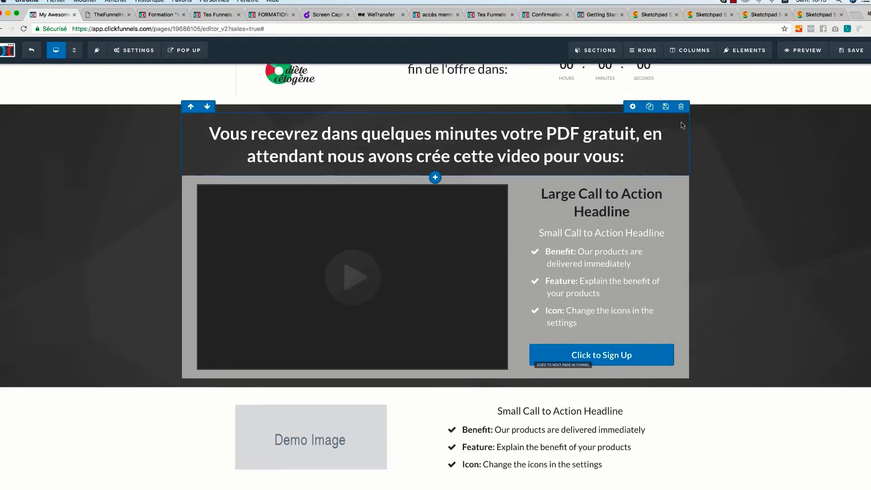
Duplicate the headline row above the video and move the copy below the video row
{"action": "left_click", "coordinate": [652, 110]}
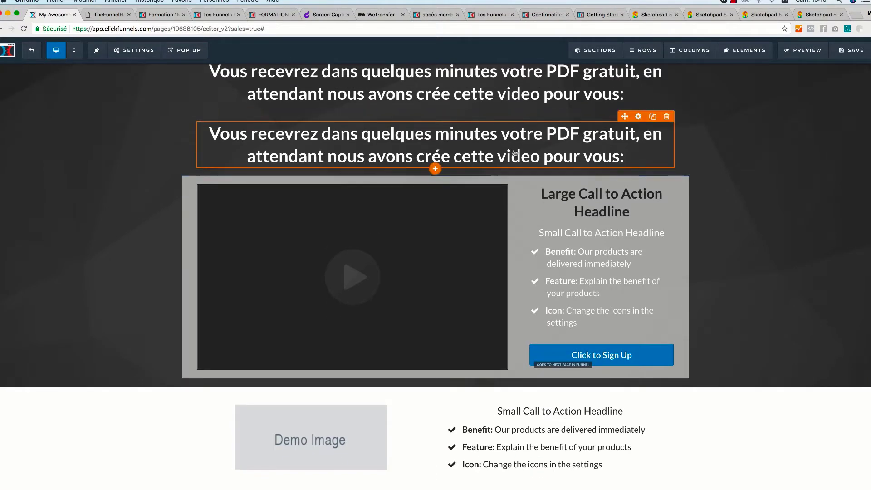
{"action": "scroll", "coordinate": [408, 136], "scroll_direction": "up", "scroll_amount": 2}
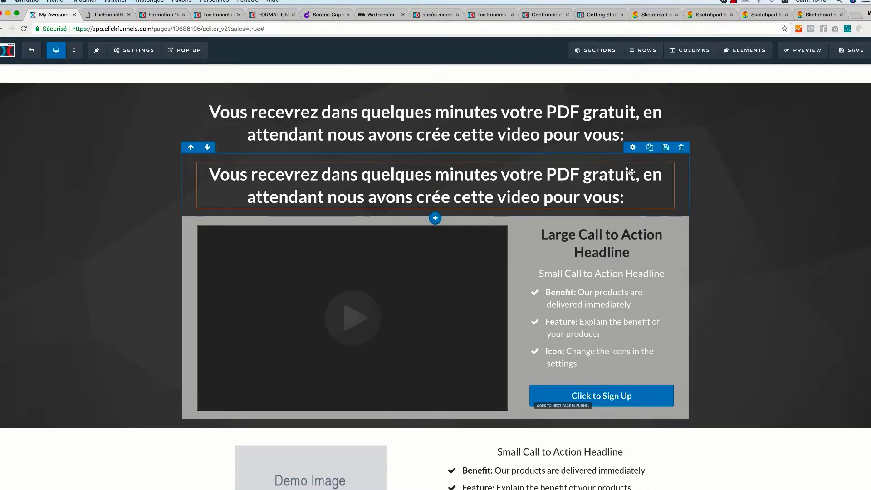
{"action": "left_click", "coordinate": [207, 147]}
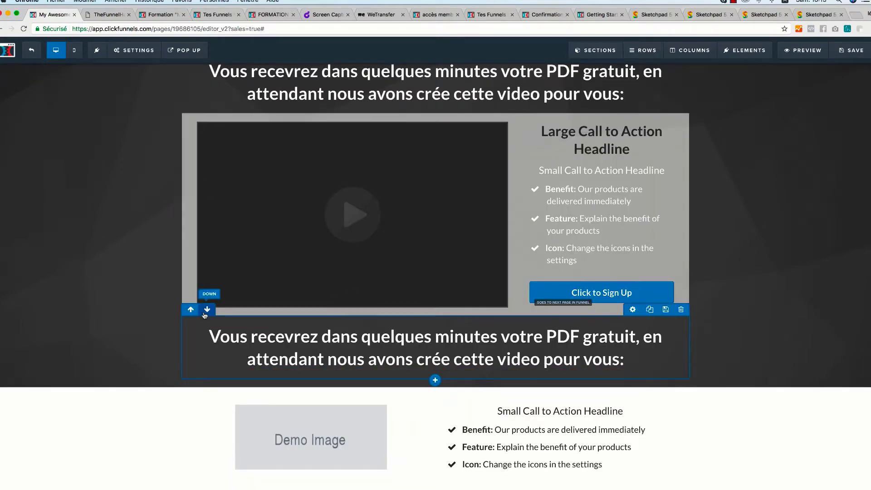
Move the copied headline row down into the white section and change its text to "Voila ce que nous vous proposons:"
{"action": "left_click", "coordinate": [207, 310]}
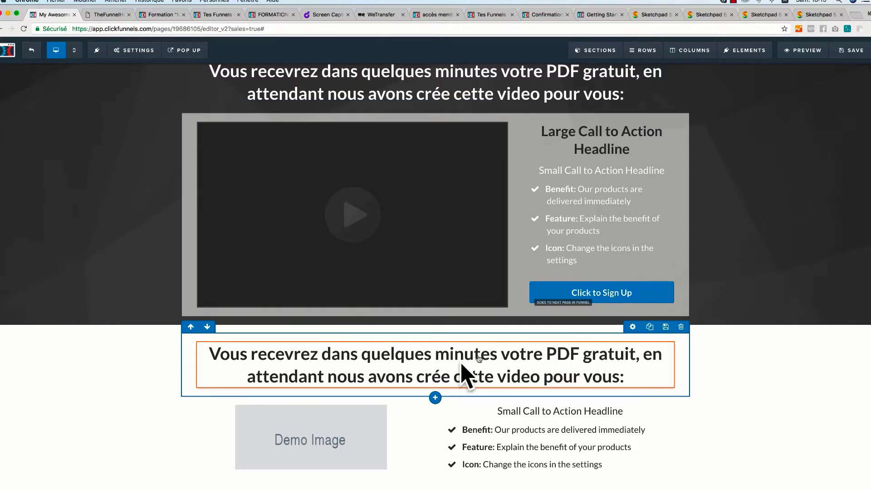
{"action": "left_click", "coordinate": [253, 373]}
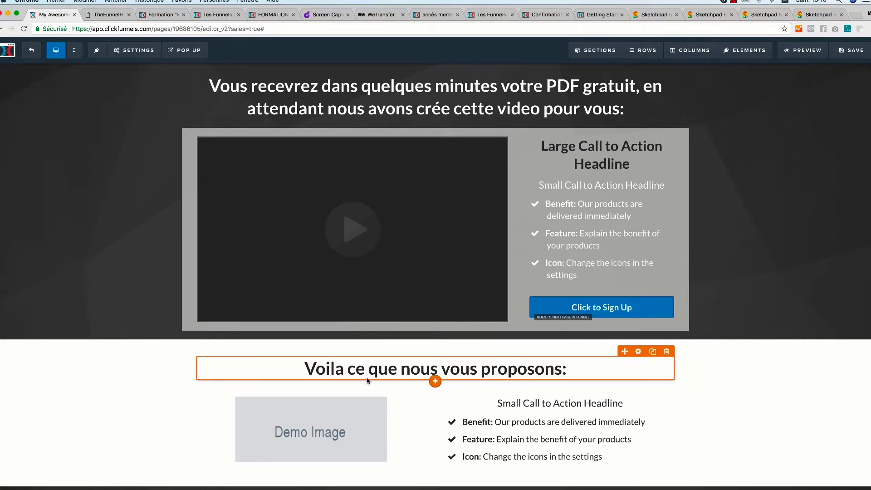
{"action": "scroll", "coordinate": [486, 269], "scroll_direction": "up", "scroll_amount": 1}
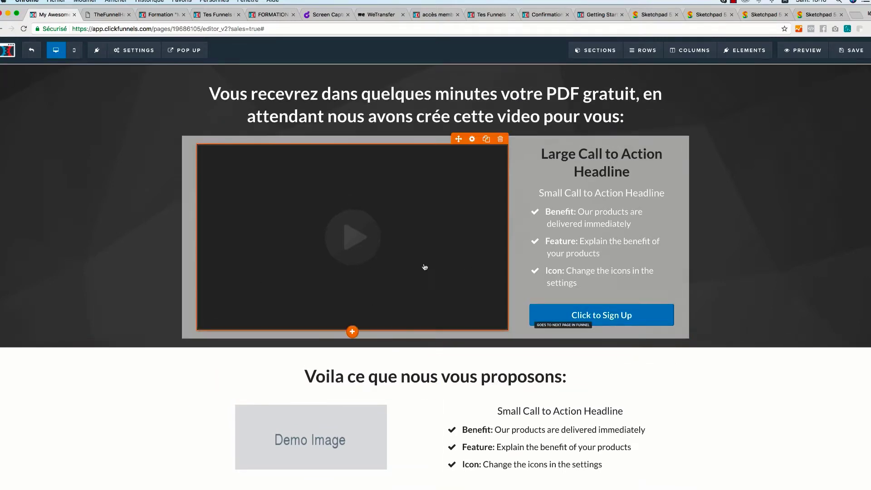
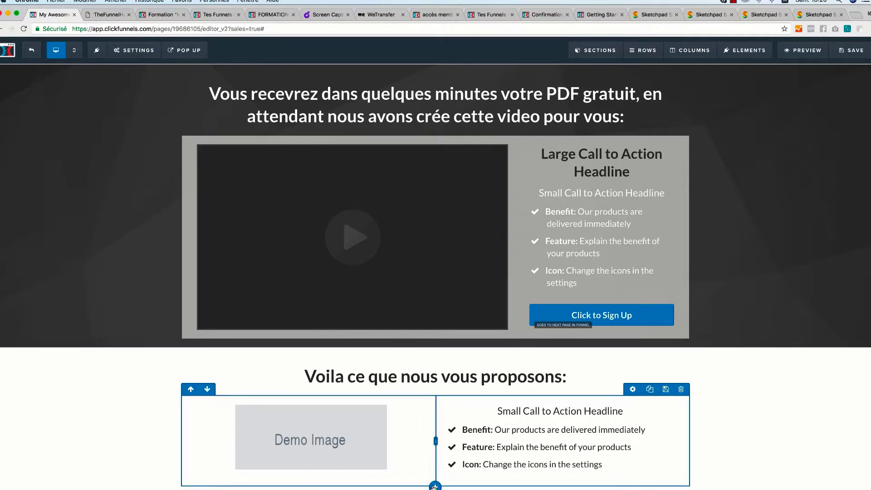
Add a full-width section below the white section and insert a four-column row in it
{"action": "left_click", "coordinate": [435, 489]}
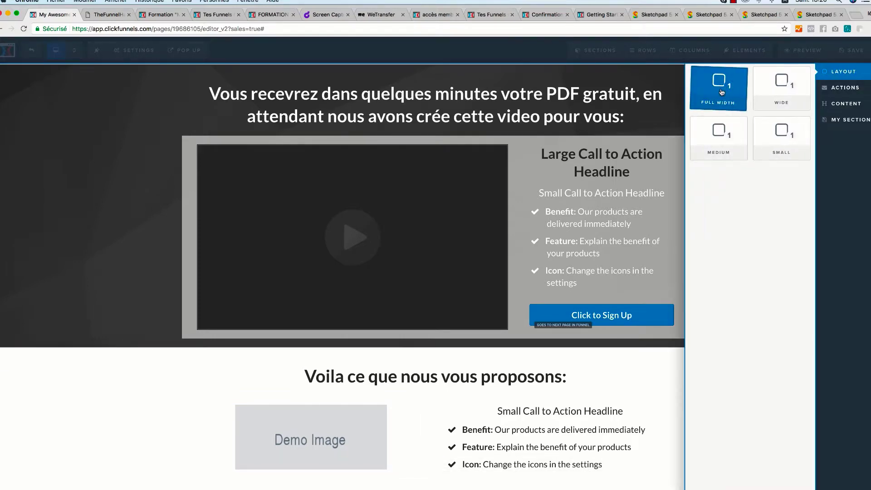
{"action": "left_click", "coordinate": [721, 93]}
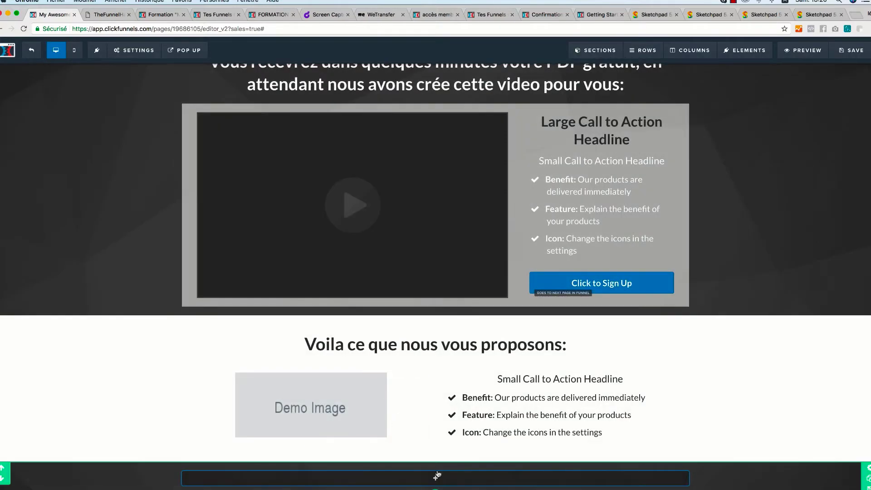
{"action": "left_click", "coordinate": [435, 477]}
{"action": "left_click", "coordinate": [777, 131]}
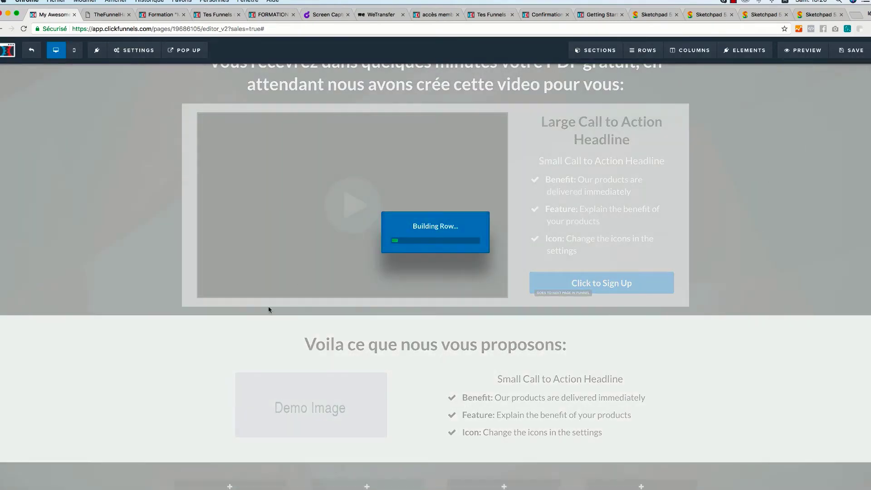
Place an image in each of the four columns, with a sub-headline and a paragraph under each one
{"action": "left_click", "coordinate": [249, 464]}
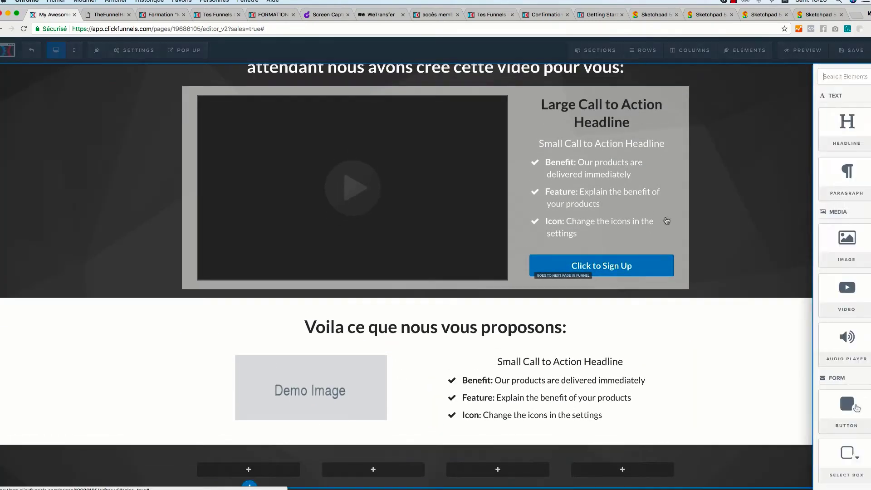
{"action": "left_click", "coordinate": [718, 245]}
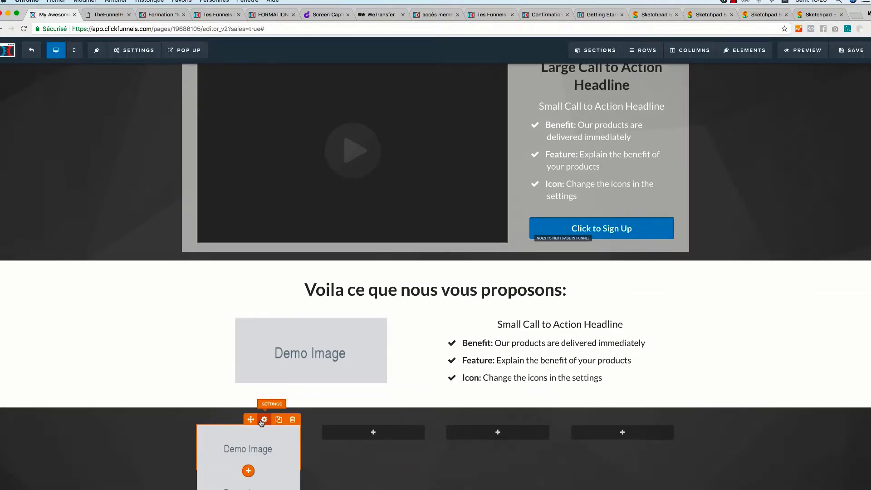
{"action": "left_click_drag", "start_coordinate": [251, 419], "coordinate": [359, 435]}
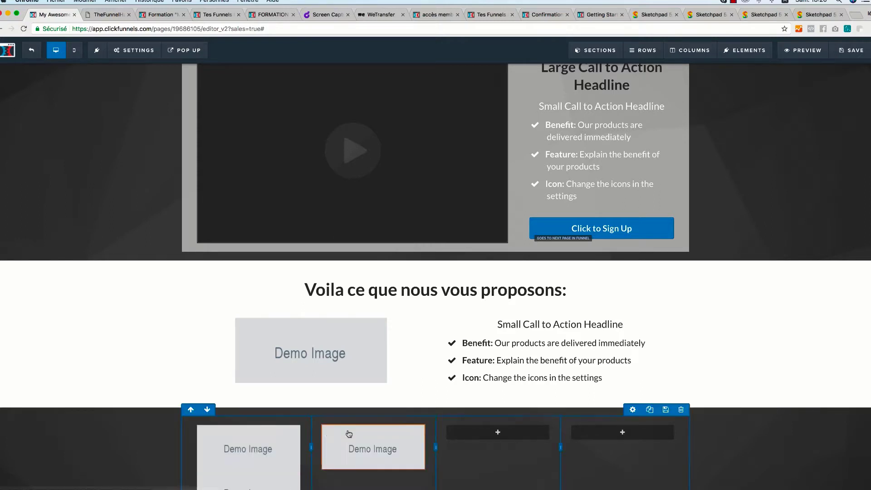
{"action": "left_click_drag", "start_coordinate": [250, 419], "coordinate": [508, 449]}
{"action": "left_click_drag", "start_coordinate": [250, 419], "coordinate": [619, 432]}
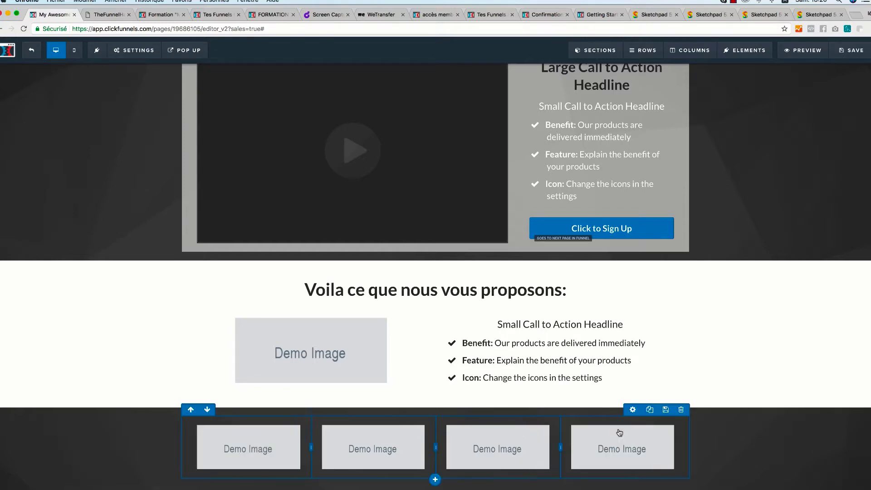
{"action": "left_click", "coordinate": [248, 471]}
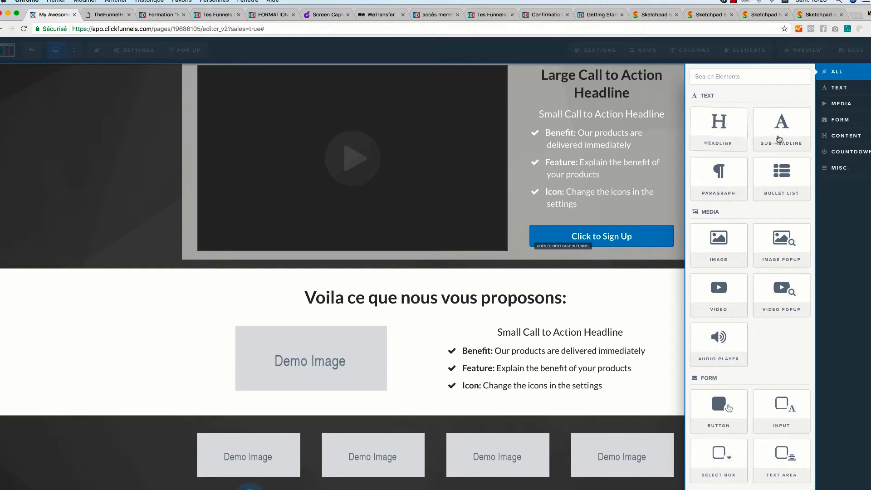
{"action": "scroll", "coordinate": [324, 398], "scroll_direction": "down", "scroll_amount": 2}
Add a full-width section below the four-column section and insert a two-column row in it
{"action": "left_click", "coordinate": [436, 478]}
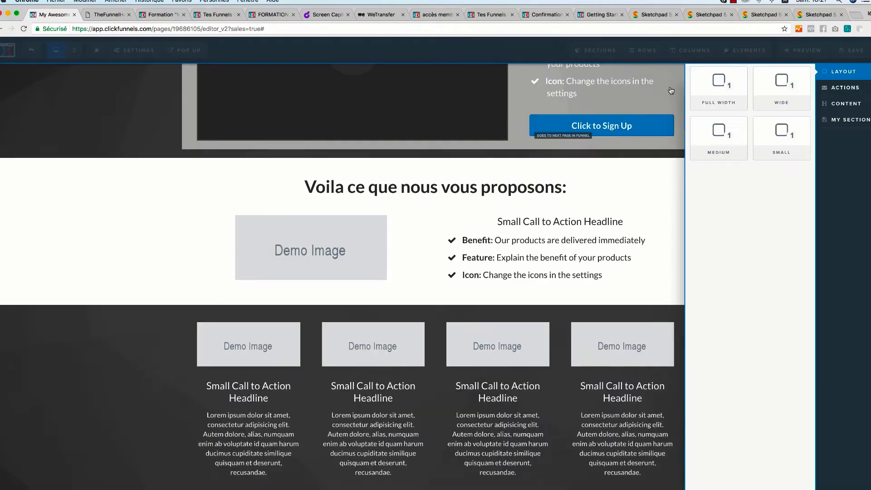
{"action": "left_click", "coordinate": [728, 94]}
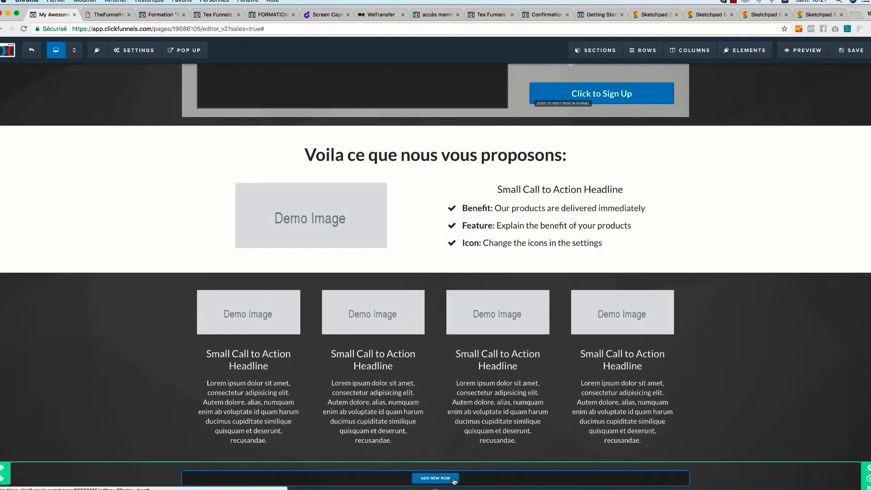
{"action": "left_click", "coordinate": [445, 478]}
{"action": "left_click", "coordinate": [790, 97]}
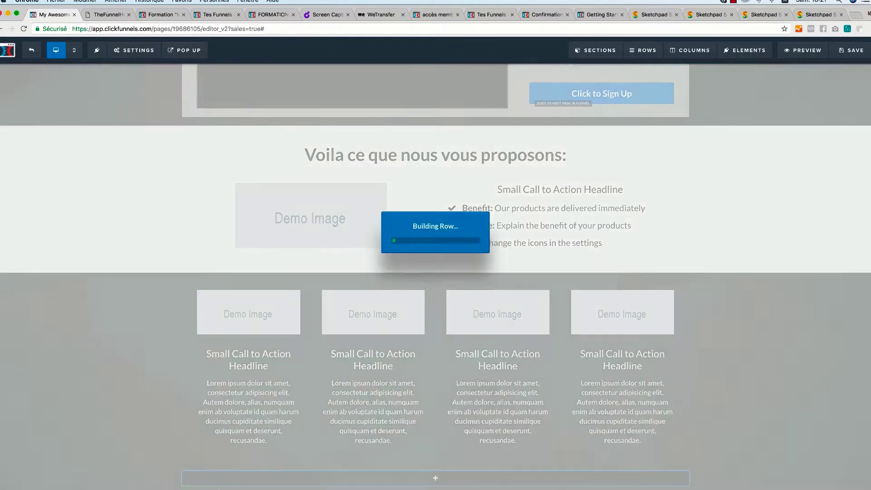
Add a pricing table to the first column of the new two-column row
{"action": "scroll", "coordinate": [414, 442], "scroll_direction": "down", "scroll_amount": 1}
{"action": "left_click", "coordinate": [311, 469]}
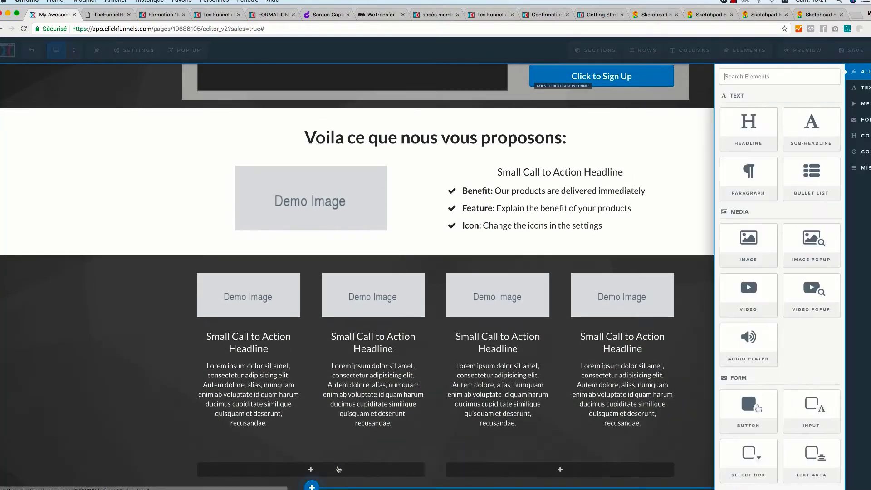
{"action": "scroll", "coordinate": [739, 303], "scroll_direction": "down", "scroll_amount": 10}
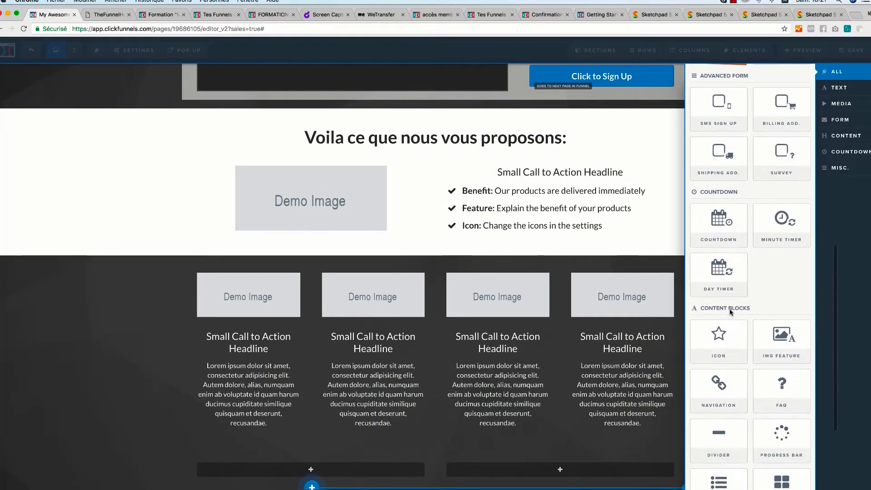
{"action": "scroll", "coordinate": [714, 469], "scroll_direction": "down", "scroll_amount": 2}
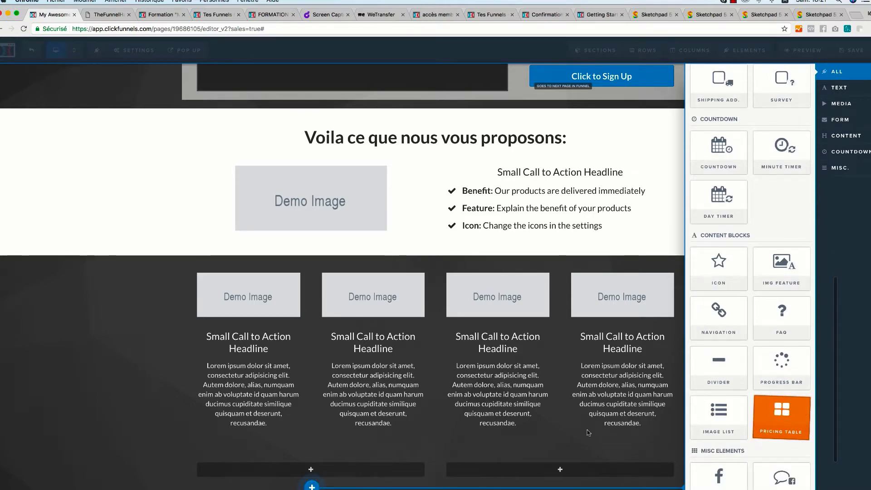
{"action": "left_click", "coordinate": [790, 415]}
Add a headline, a bullet list and a button in the empty column beside the pricing table
{"action": "scroll", "coordinate": [262, 431], "scroll_direction": "down", "scroll_amount": 3}
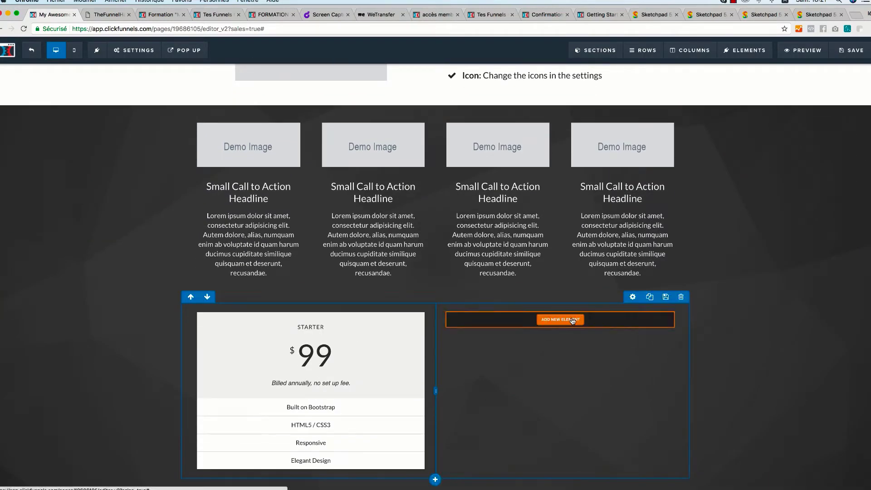
{"action": "left_click", "coordinate": [571, 321]}
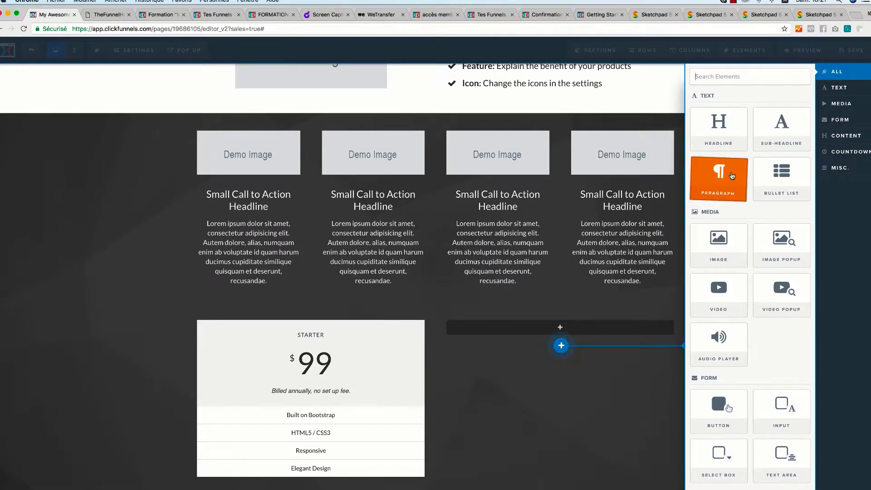
{"action": "left_click", "coordinate": [717, 427]}
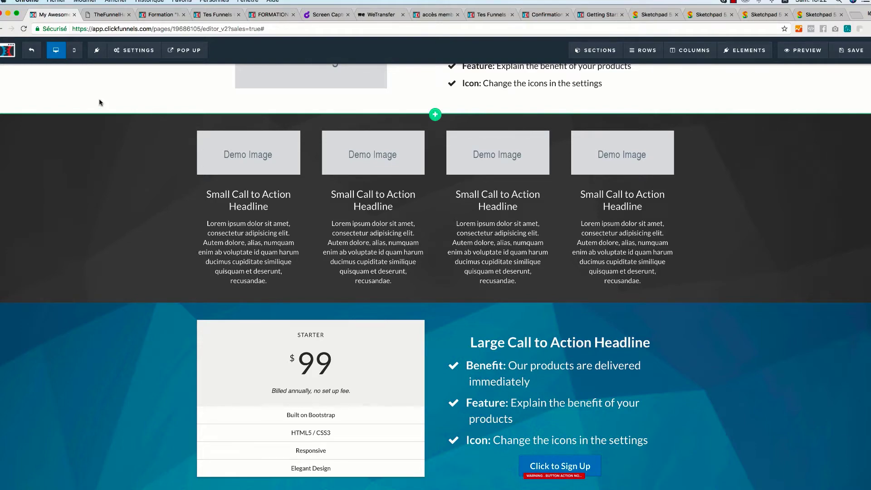
Save the sales page and set its SEO title to "pdv"
{"action": "scroll", "coordinate": [75, 198], "scroll_direction": "up", "scroll_amount": 10}
{"action": "scroll", "coordinate": [74, 197], "scroll_direction": "down", "scroll_amount": 4}
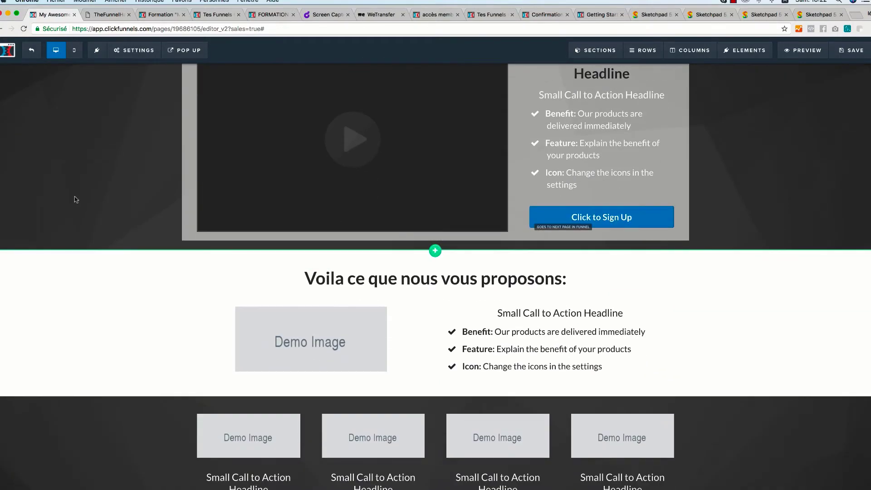
{"action": "scroll", "coordinate": [75, 197], "scroll_direction": "down", "scroll_amount": 6}
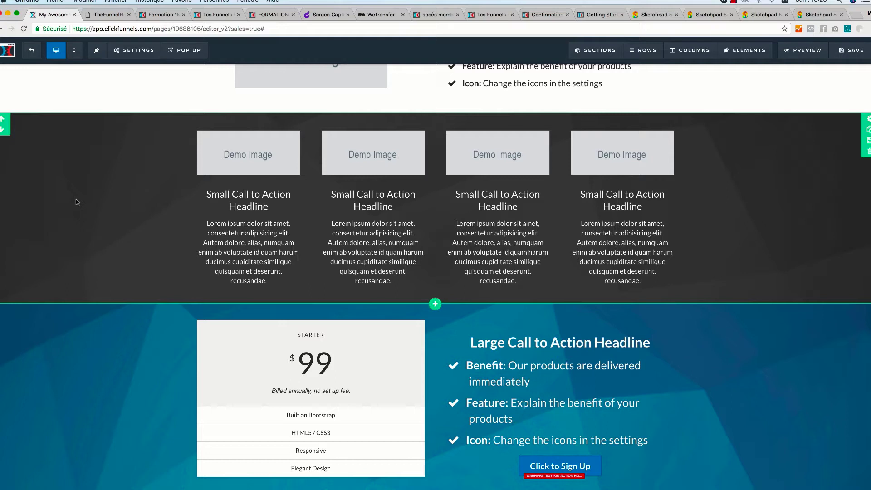
{"action": "left_click", "coordinate": [858, 54]}
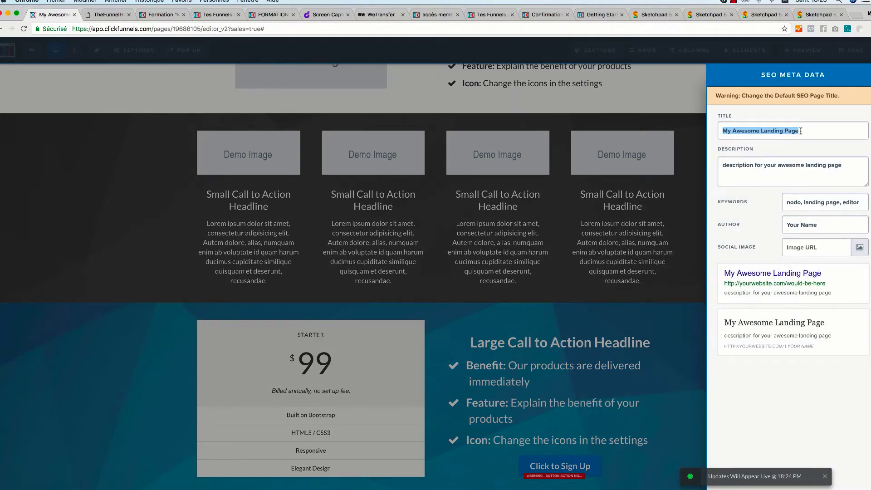
{"action": "type", "text": "pdv"}
{"action": "left_click", "coordinate": [683, 106]}
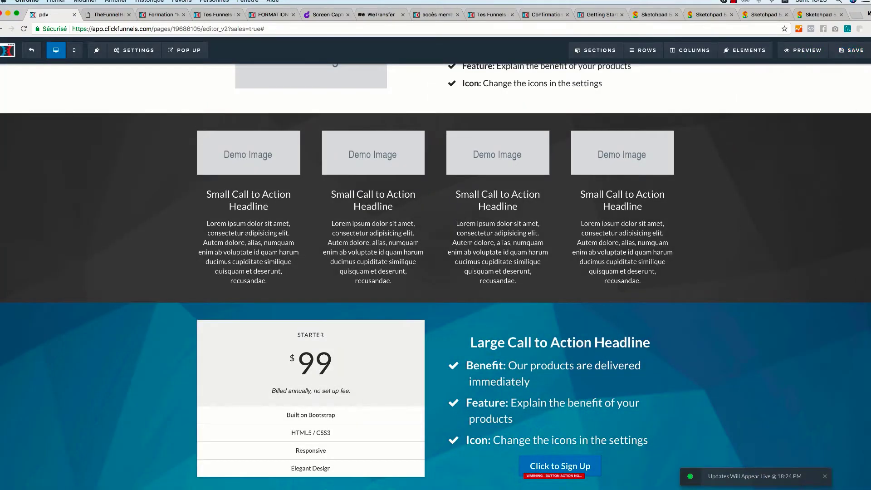
Leave the sales page editor and open the funnel's Order Form page for editing
{"action": "left_click", "coordinate": [32, 52]}
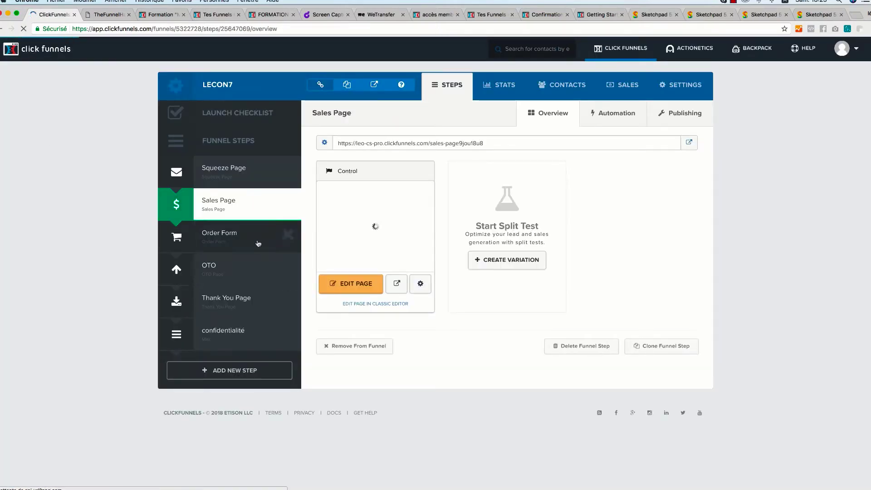
{"action": "left_click", "coordinate": [251, 244]}
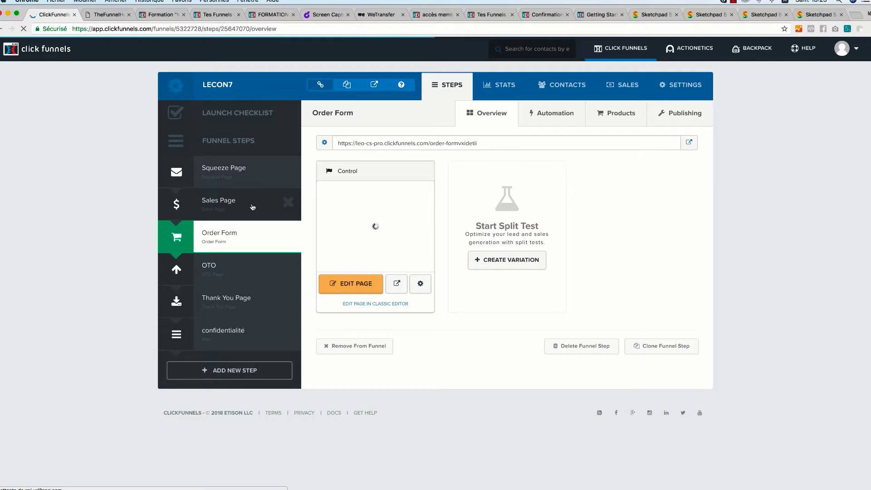
{"action": "left_click", "coordinate": [351, 284]}
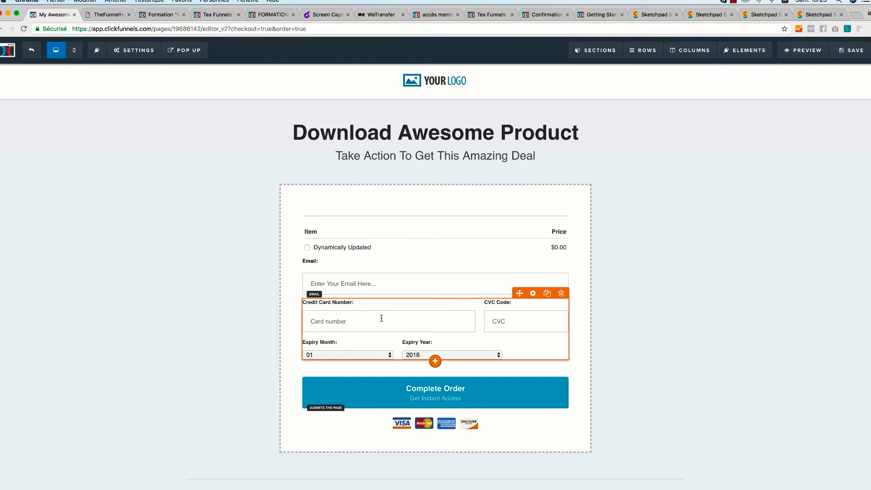
Change the card number label of the credit card form to "numero de carte"
{"action": "left_click", "coordinate": [364, 304]}
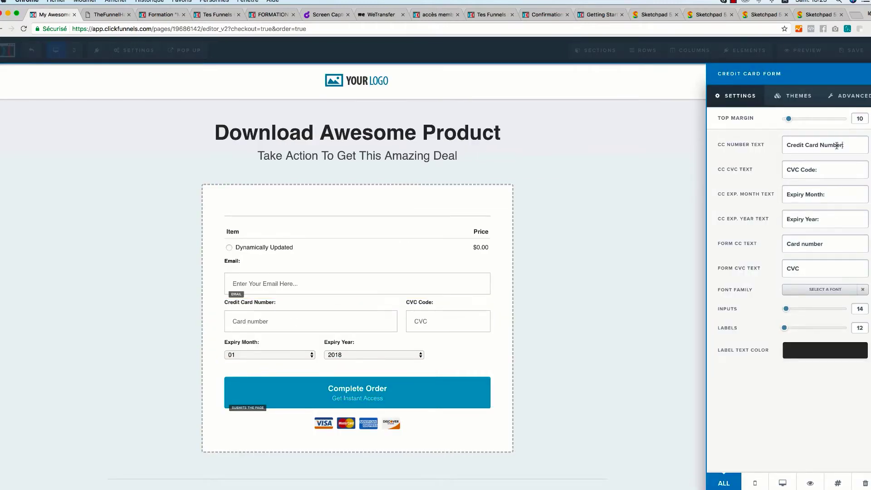
{"action": "left_click_drag", "start_coordinate": [842, 145], "coordinate": [782, 145]}
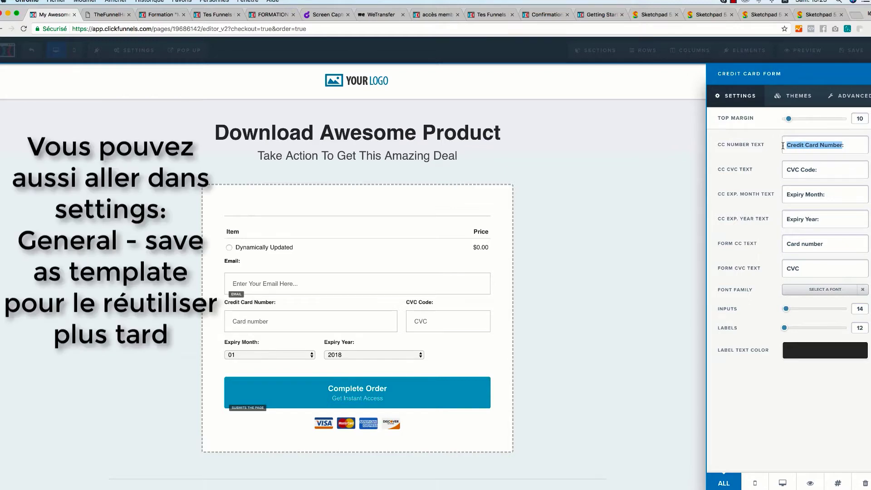
{"action": "type", "text": "numero"}
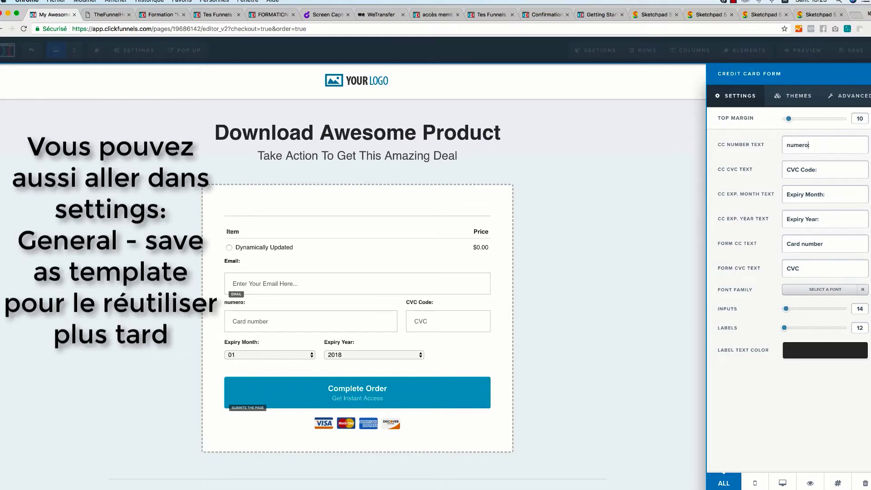
{"action": "type", "text": " de carte"}
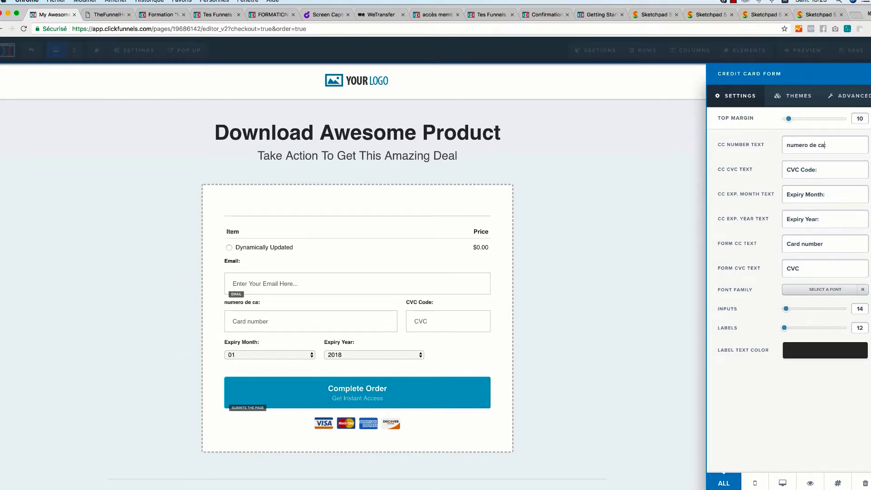
{"action": "left_click", "coordinate": [720, 162]}
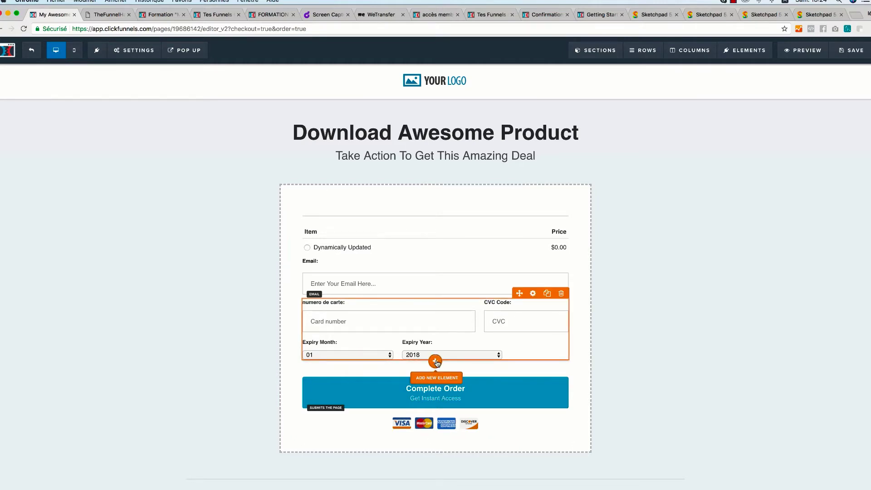
Add an order bump between the credit card form and the Complete Order button
{"action": "left_click", "coordinate": [435, 361]}
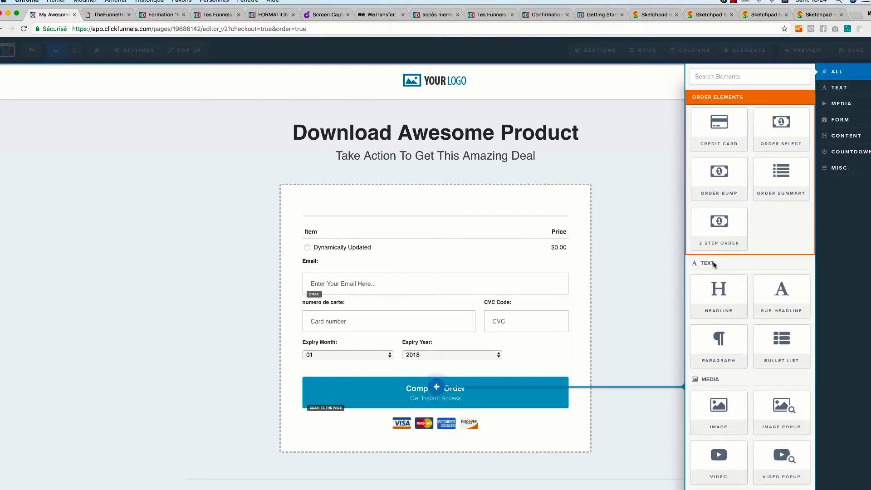
{"action": "left_click", "coordinate": [715, 195]}
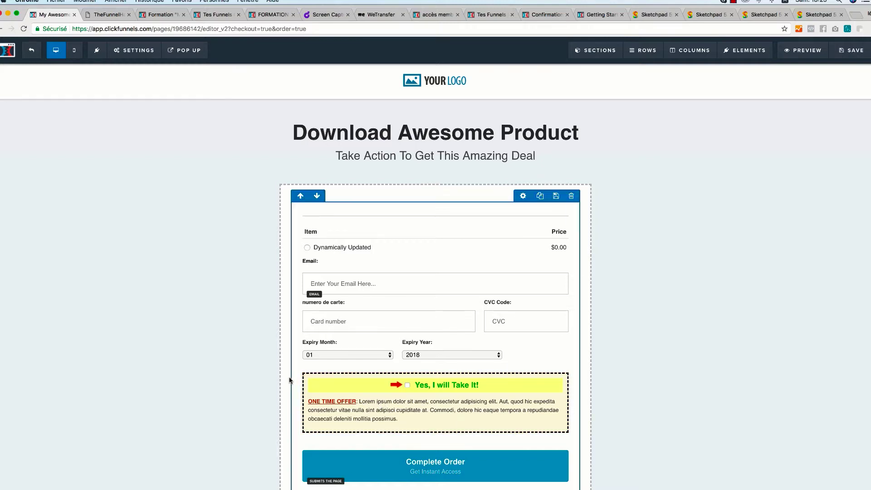
Review the order bump's headline, text and color settings, and save the order form page
{"action": "left_click", "coordinate": [398, 417]}
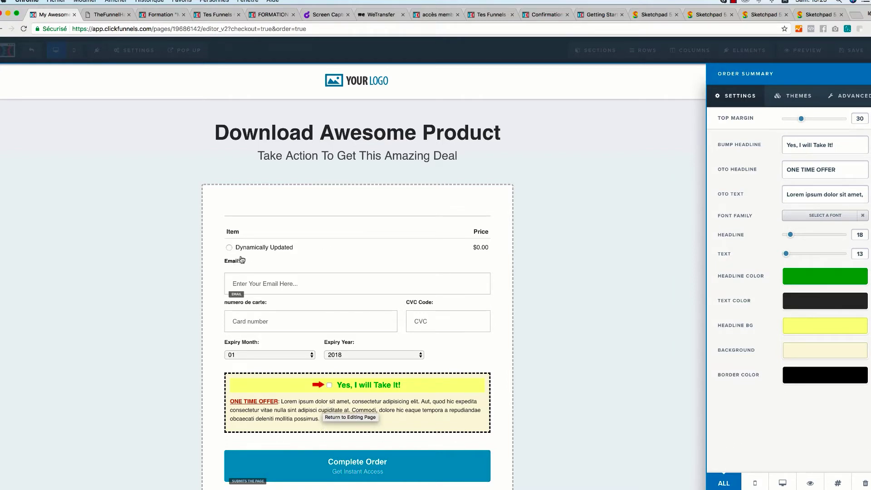
{"action": "left_click", "coordinate": [333, 388]}
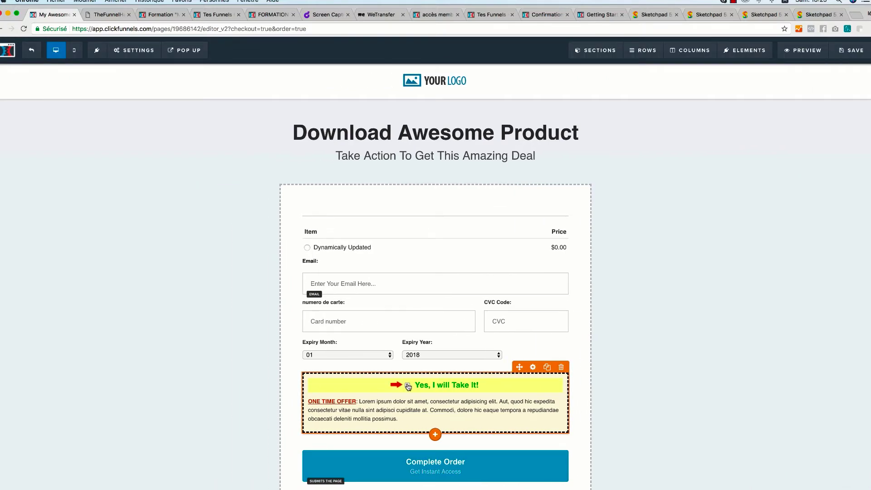
{"action": "left_click", "coordinate": [408, 386]}
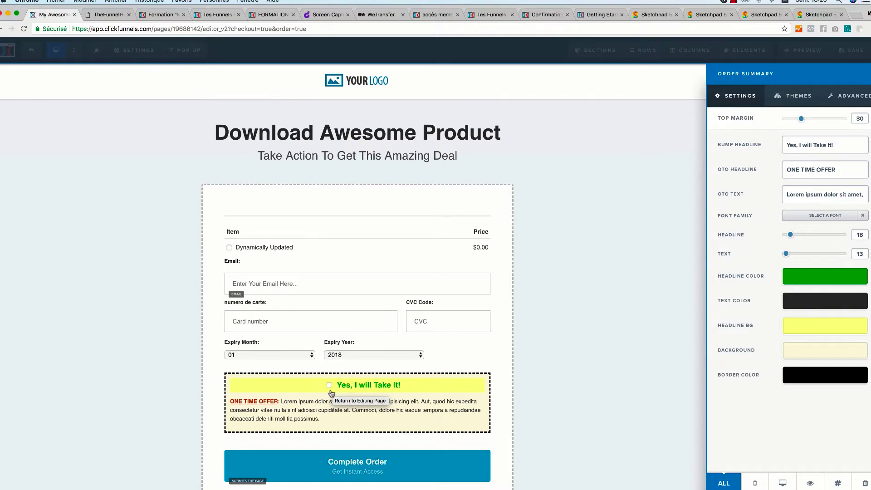
{"action": "left_click", "coordinate": [651, 127]}
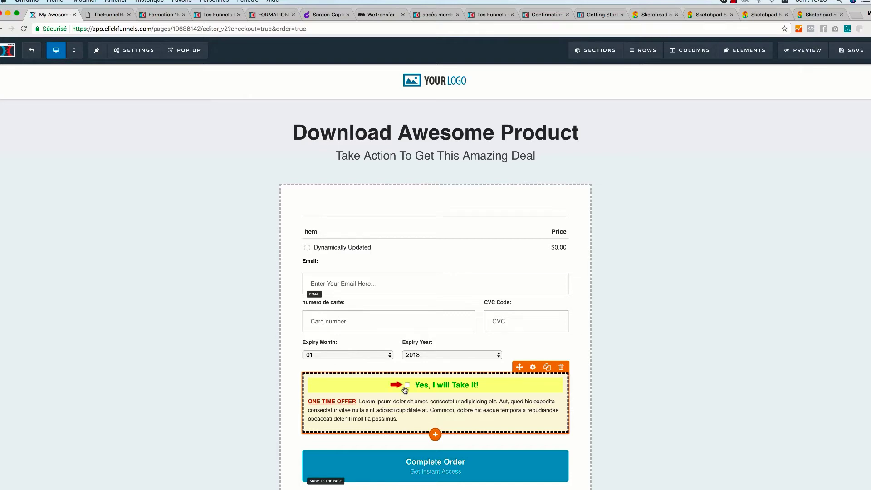
{"action": "left_click", "coordinate": [850, 50]}
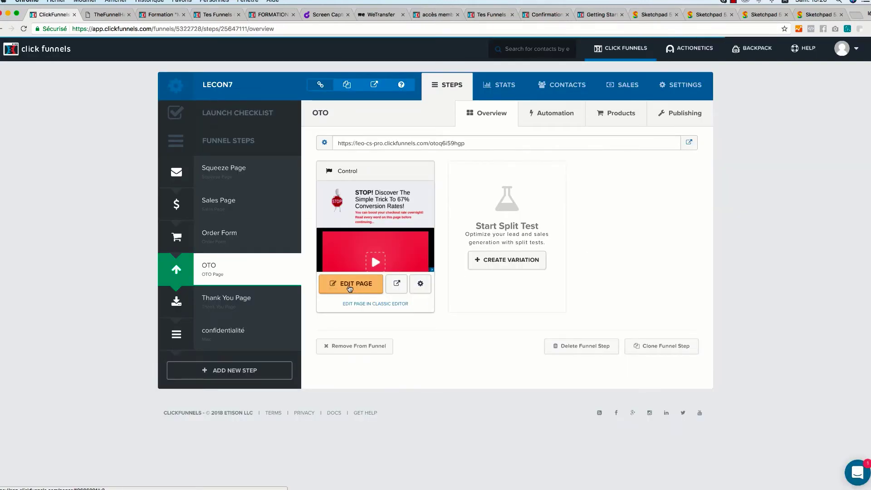
Open the funnel's OTO page for editing, examine its video, add-to-cart button and No Thank You link, and save the page
{"action": "left_click", "coordinate": [349, 288]}
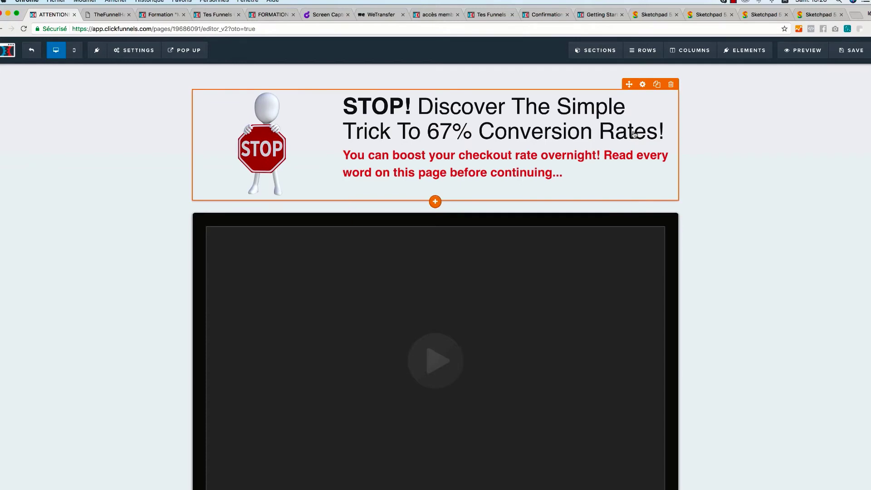
{"action": "scroll", "coordinate": [103, 227], "scroll_direction": "down", "scroll_amount": 3}
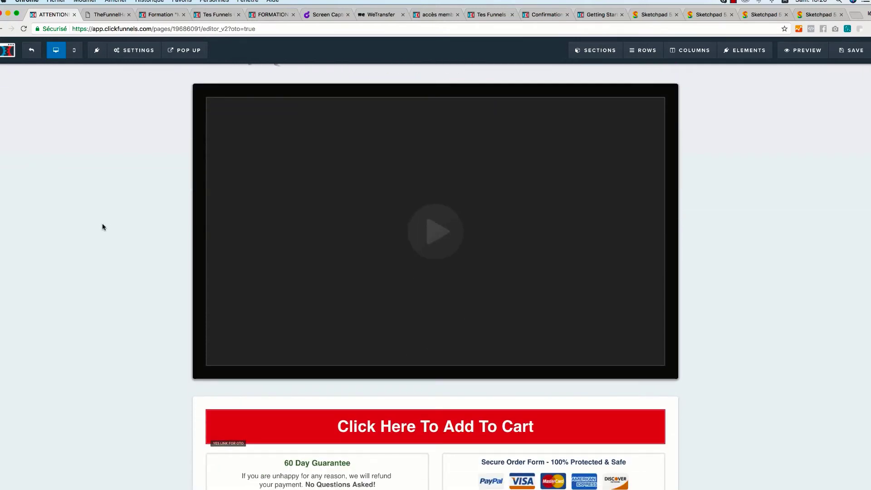
{"action": "scroll", "coordinate": [103, 226], "scroll_direction": "down", "scroll_amount": 3}
{"action": "scroll", "coordinate": [104, 227], "scroll_direction": "up", "scroll_amount": 3}
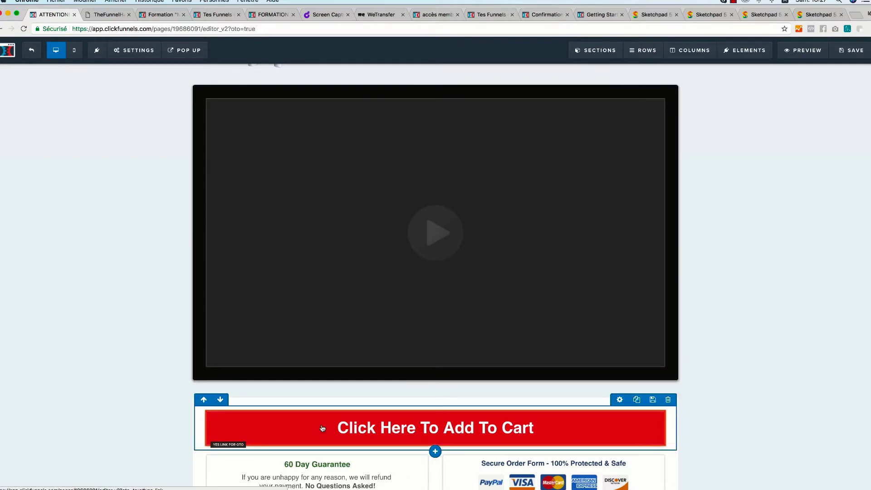
{"action": "scroll", "coordinate": [181, 398], "scroll_direction": "down", "scroll_amount": 3}
{"action": "scroll", "coordinate": [169, 387], "scroll_direction": "down", "scroll_amount": 3}
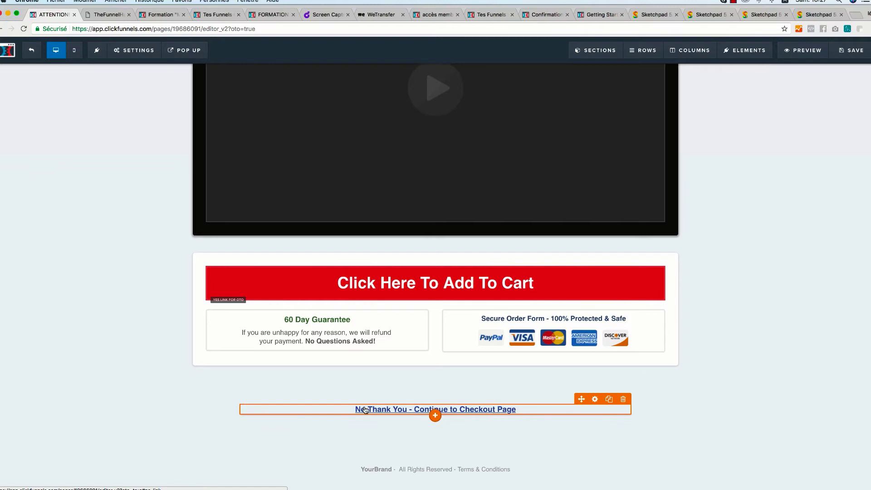
{"action": "left_click", "coordinate": [465, 410]}
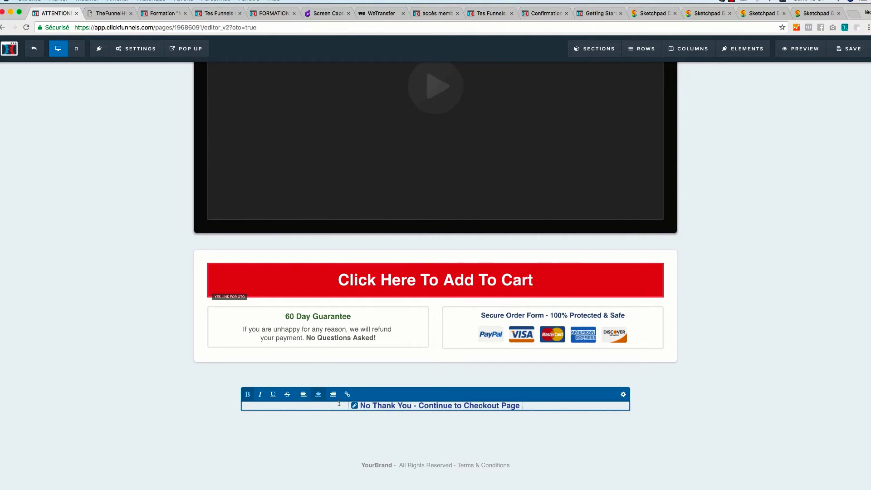
{"action": "left_click", "coordinate": [129, 355]}
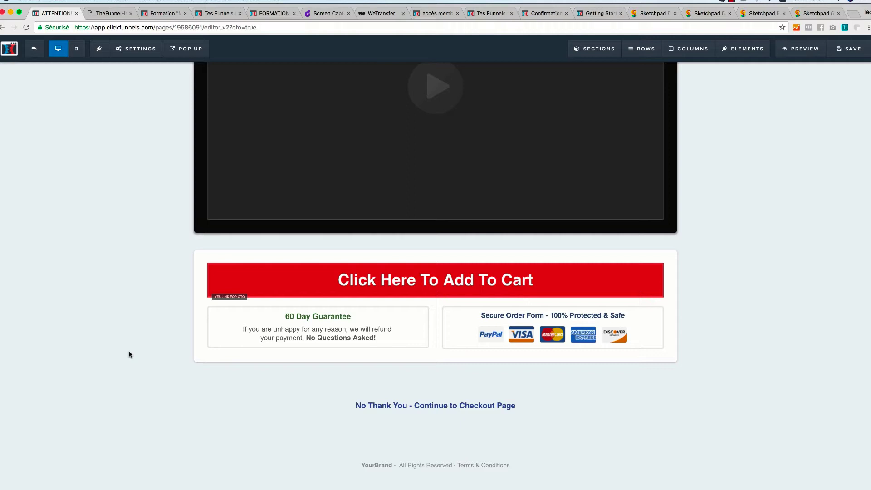
{"action": "left_click", "coordinate": [852, 49]}
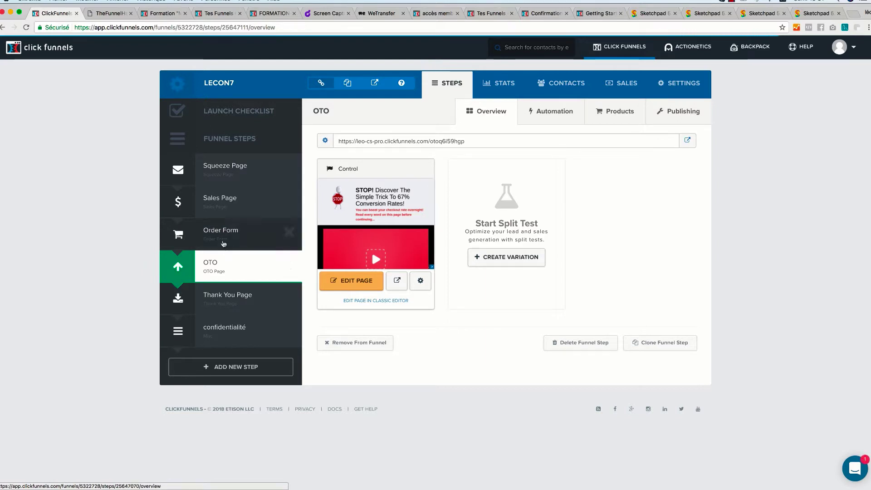
Open the products of the funnel's Order Form step and start adding a new product
{"action": "left_click", "coordinate": [226, 241]}
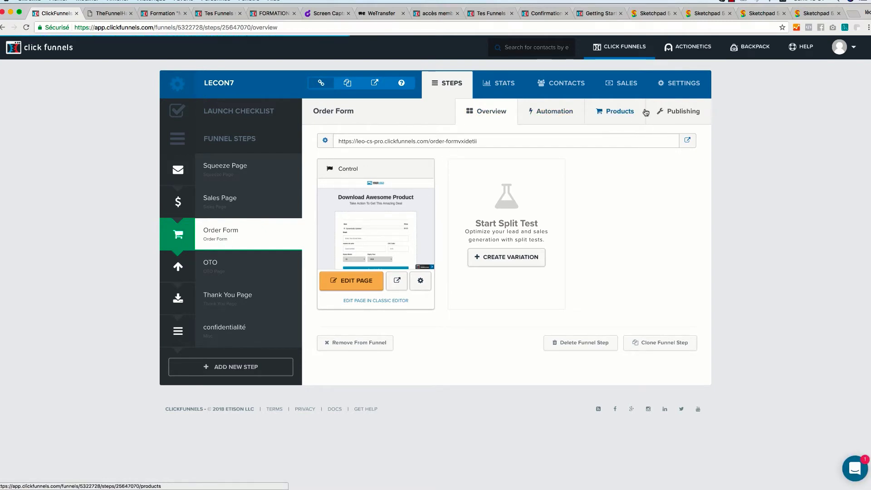
{"action": "left_click", "coordinate": [602, 111]}
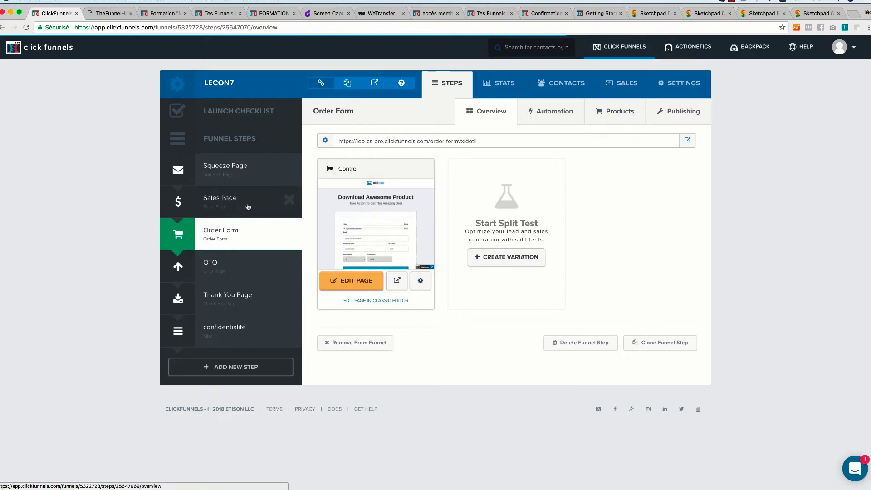
{"action": "left_click", "coordinate": [248, 205]}
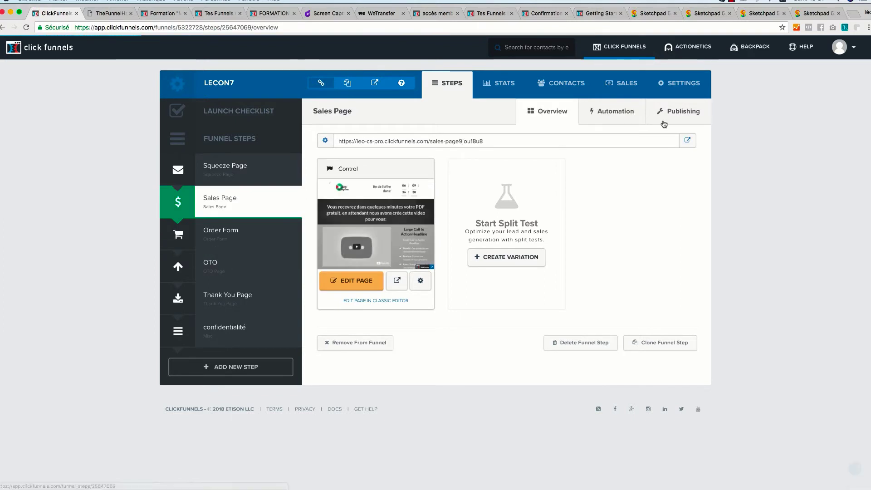
{"action": "left_click", "coordinate": [254, 235]}
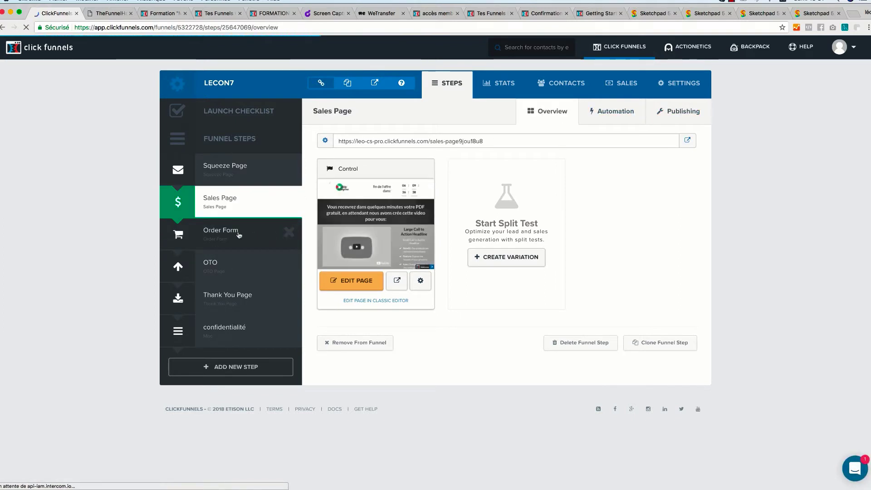
{"action": "left_click", "coordinate": [603, 113]}
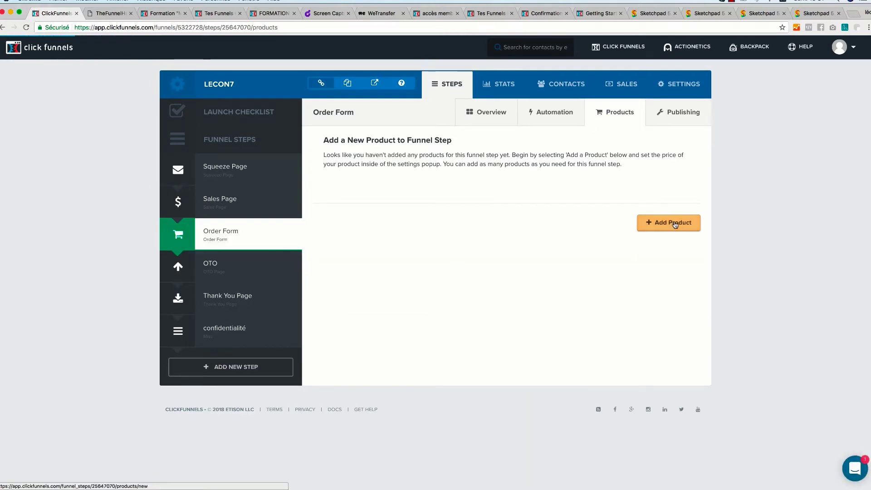
{"action": "left_click", "coordinate": [674, 224]}
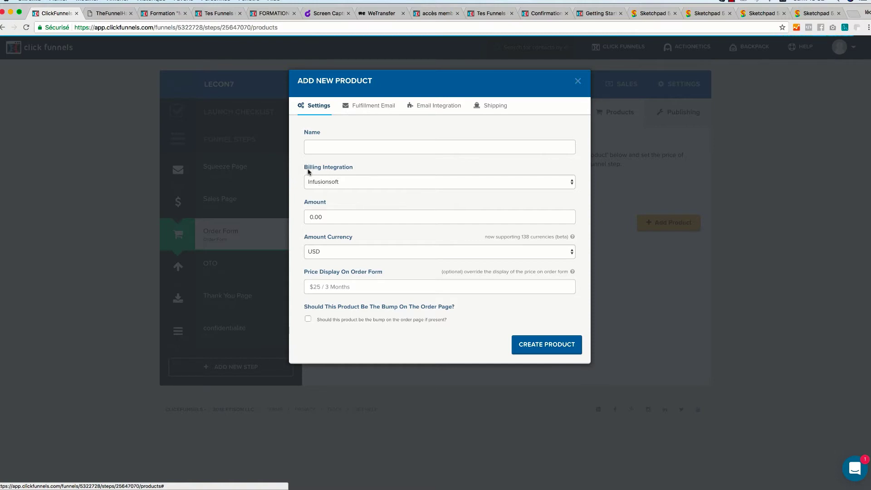
Set the new product's billing integration to Stripe and name it "Formation sport 4 semaines"
{"action": "left_click", "coordinate": [362, 184]}
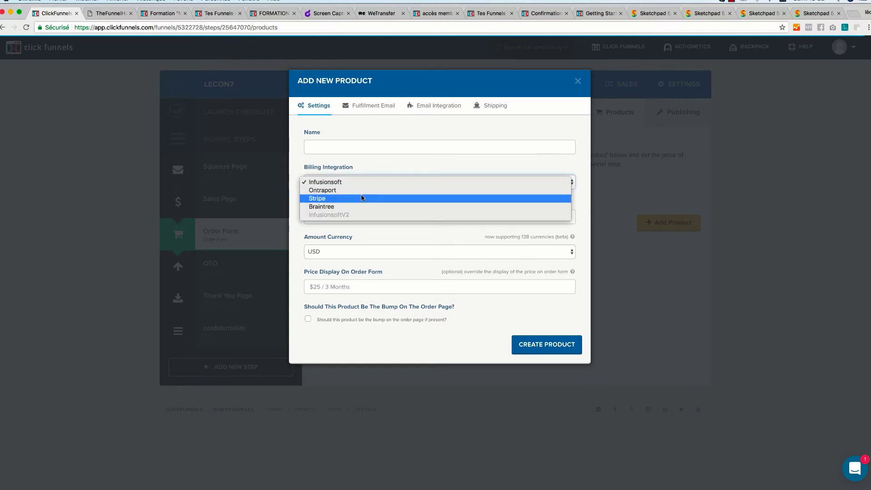
{"action": "left_click", "coordinate": [362, 198]}
{"action": "left_click", "coordinate": [354, 152]}
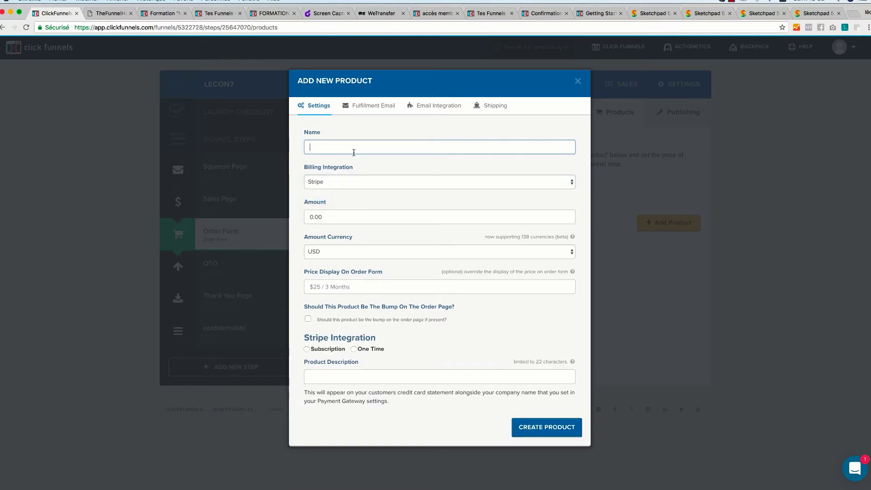
{"action": "type", "text": "Formation sport 4 semaines"}
Set the product's amount to 97.00 and its currency to EUR
{"action": "left_click", "coordinate": [312, 216]}
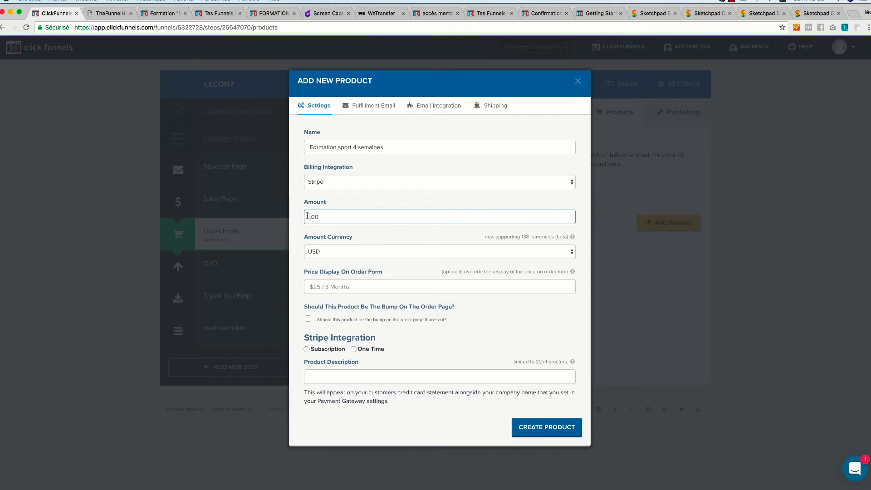
{"action": "type", "text": "97"}
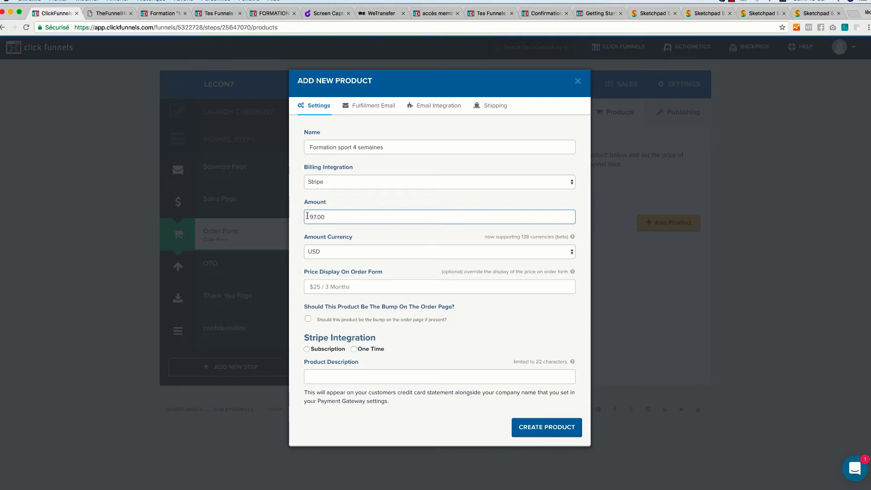
{"action": "left_click", "coordinate": [494, 252]}
{"action": "scroll", "coordinate": [494, 253], "scroll_direction": "up", "scroll_amount": 10}
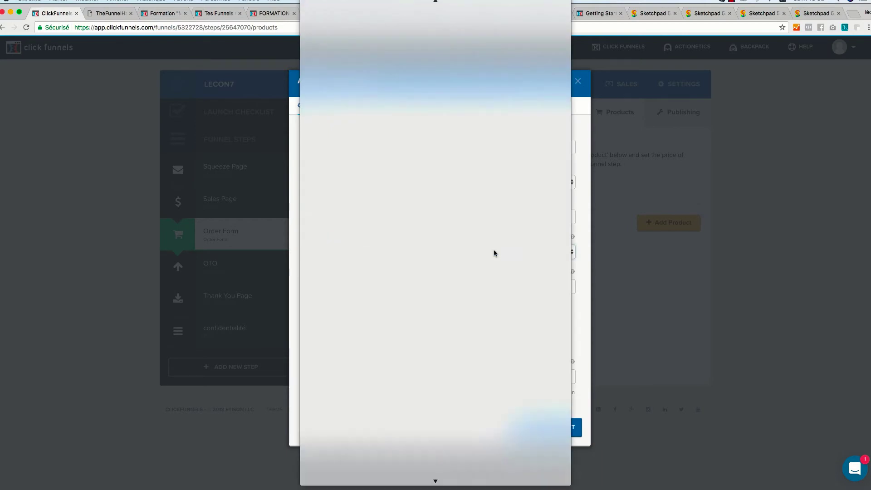
{"action": "left_click", "coordinate": [387, 34]}
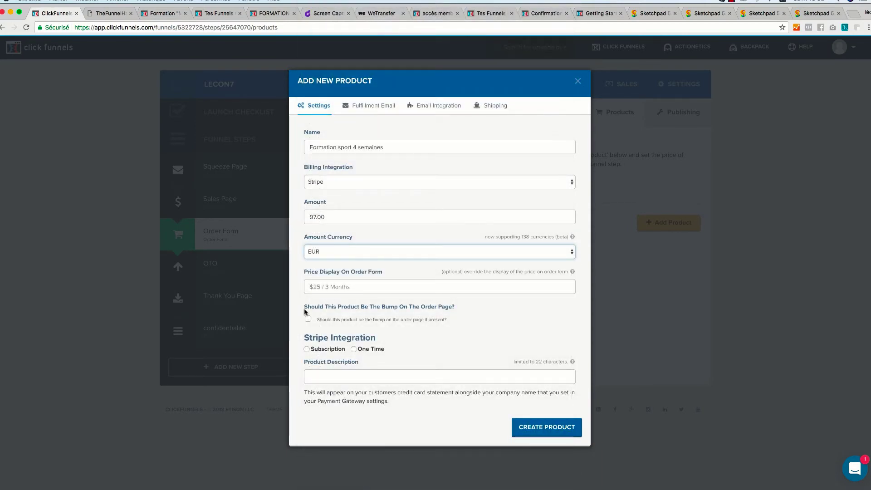
Try the Subscription payment type for the product and look through the available Stripe plans
{"action": "left_click", "coordinate": [332, 286]}
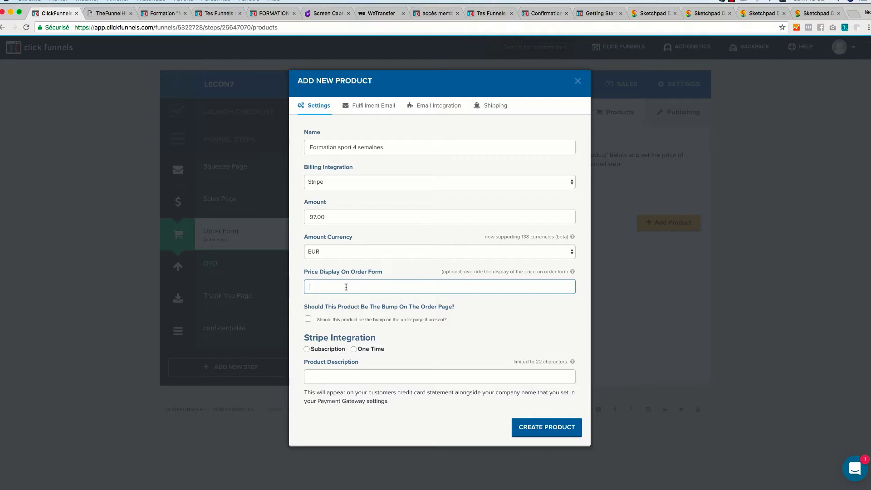
{"action": "left_click", "coordinate": [302, 289]}
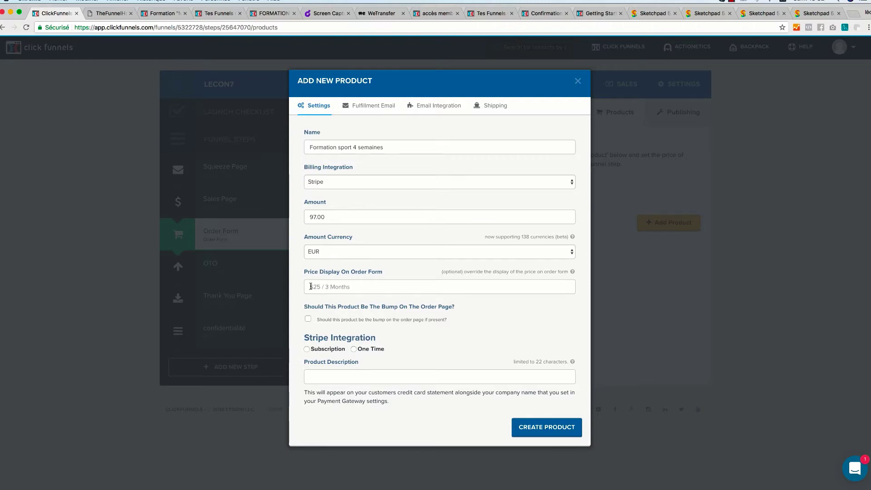
{"action": "left_click", "coordinate": [307, 349]}
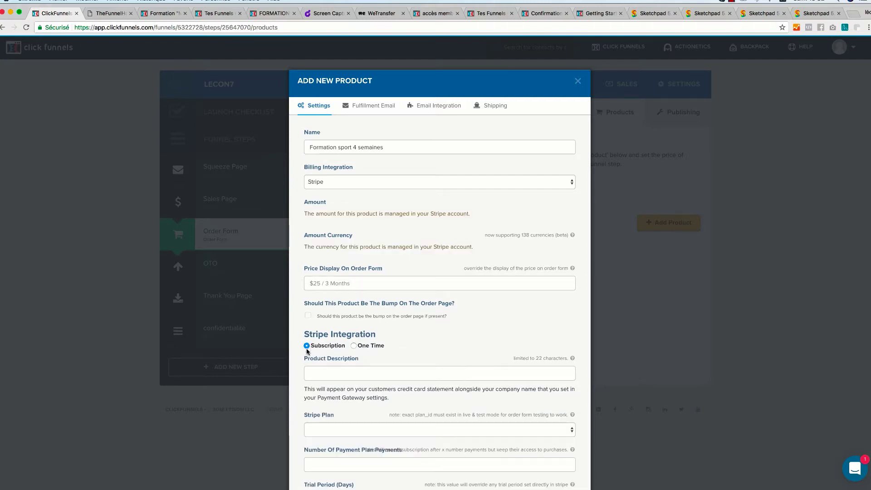
{"action": "left_click", "coordinate": [330, 429]}
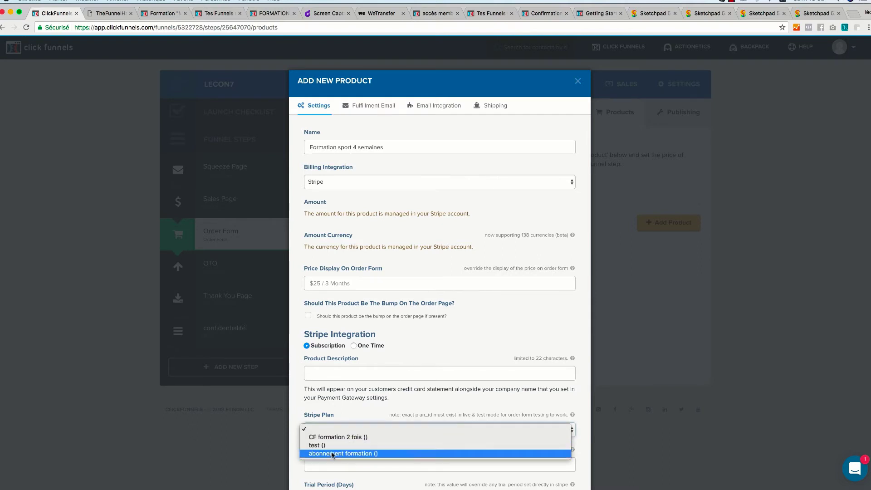
{"action": "left_click", "coordinate": [298, 399]}
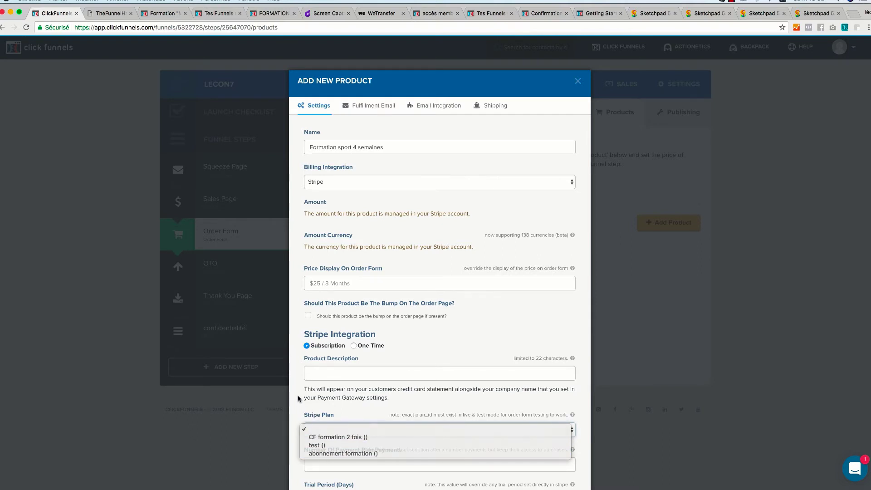
Make the product a One Time Stripe payment with the product description "formation"
{"action": "left_click", "coordinate": [354, 346]}
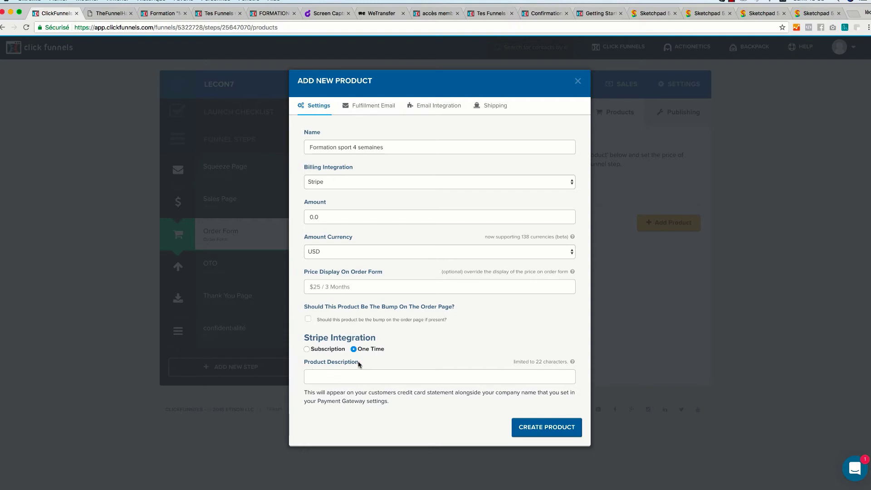
{"action": "left_click", "coordinate": [357, 377]}
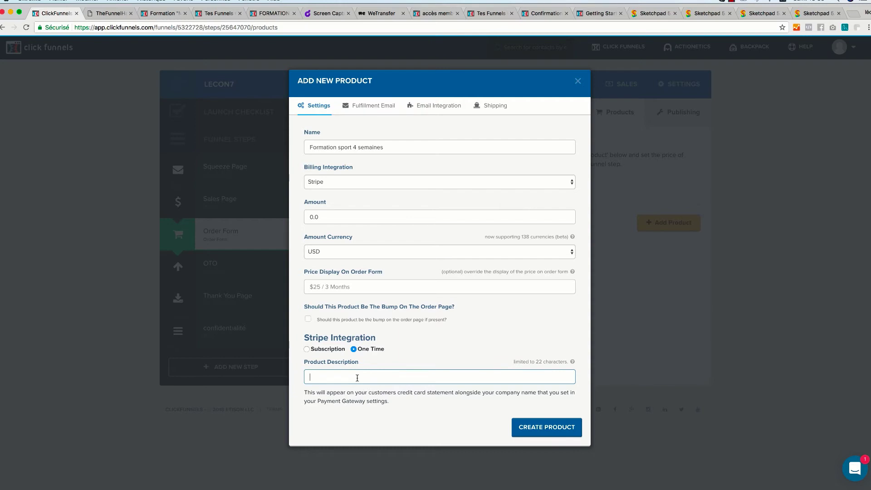
{"action": "type", "text": "formation"}
{"action": "left_click", "coordinate": [294, 366]}
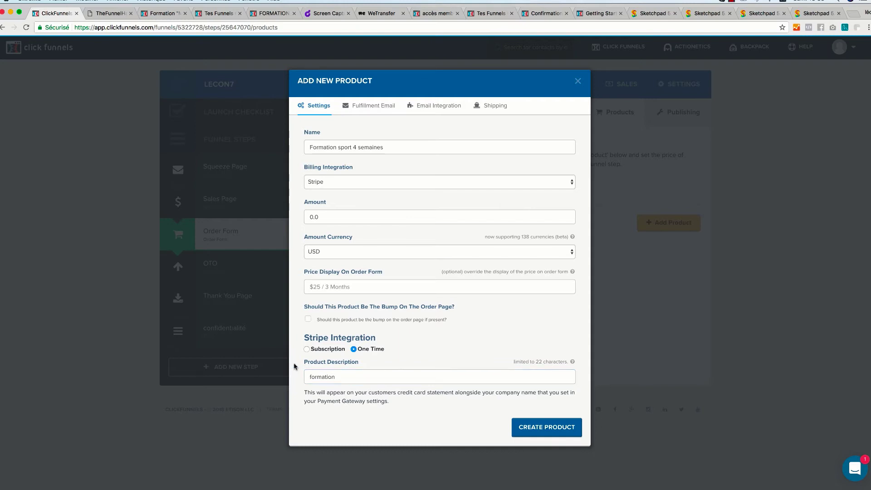
Set the one-time product's amount to 97.0 and its currency to EUR
{"action": "left_click", "coordinate": [313, 216]}
{"action": "key", "text": "BackSpace"}
{"action": "type", "text": "97"}
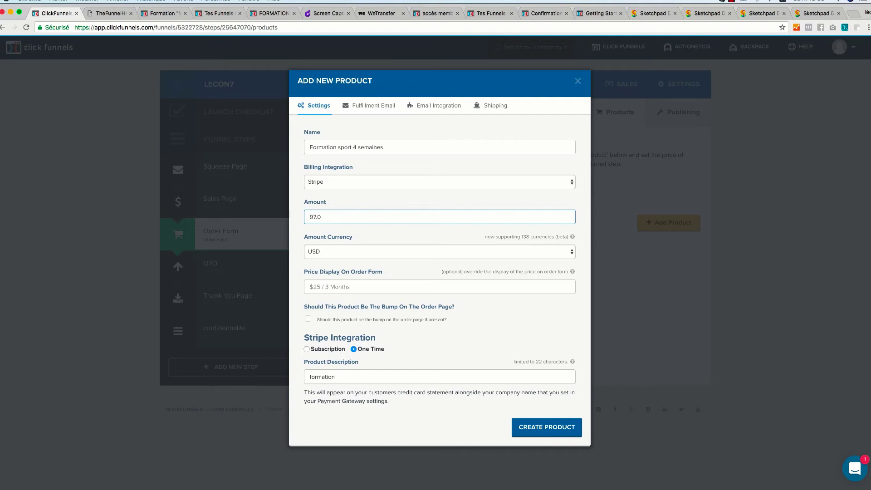
{"action": "left_click", "coordinate": [338, 251]}
{"action": "scroll", "coordinate": [365, 81], "scroll_direction": "up", "scroll_amount": 10}
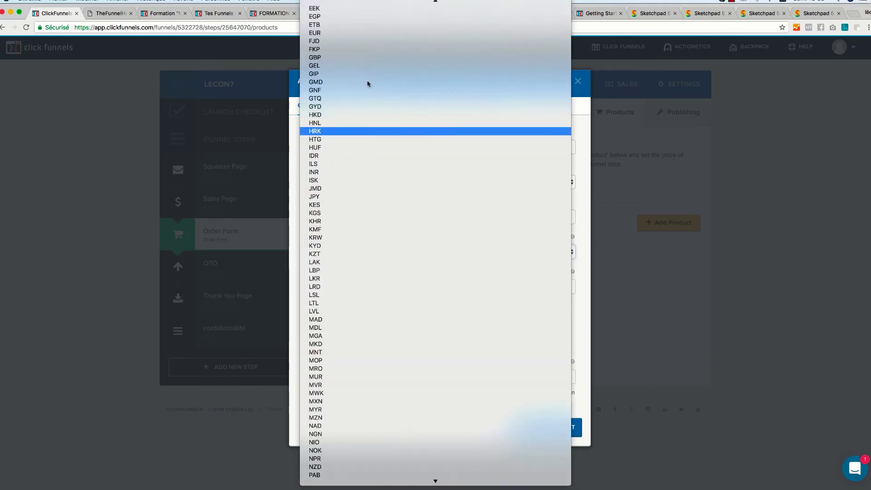
{"action": "left_click", "coordinate": [363, 56]}
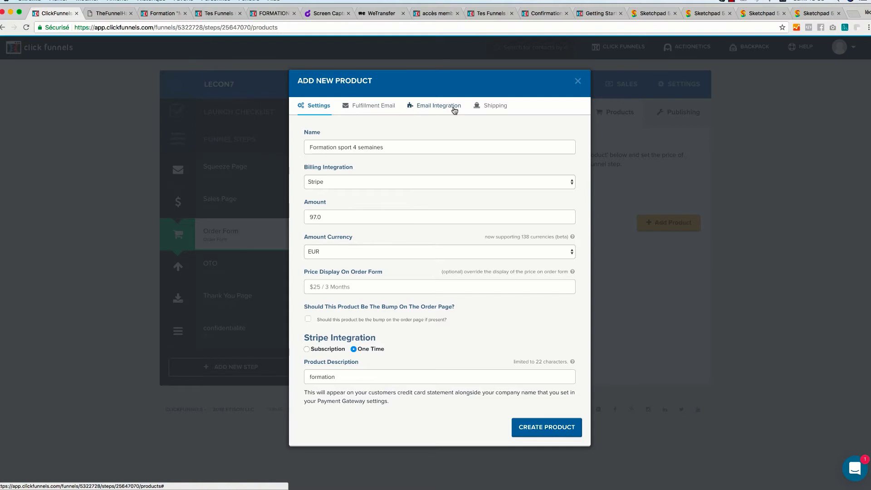
Set the subject of the product's fulfillment email to "Merci pour votre commande"
{"action": "left_click", "coordinate": [366, 106]}
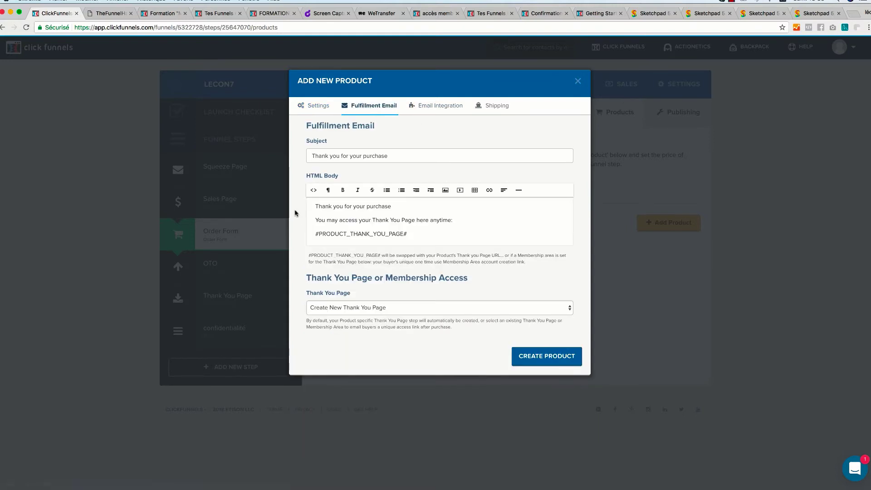
{"action": "left_click_drag", "start_coordinate": [394, 156], "coordinate": [289, 158]}
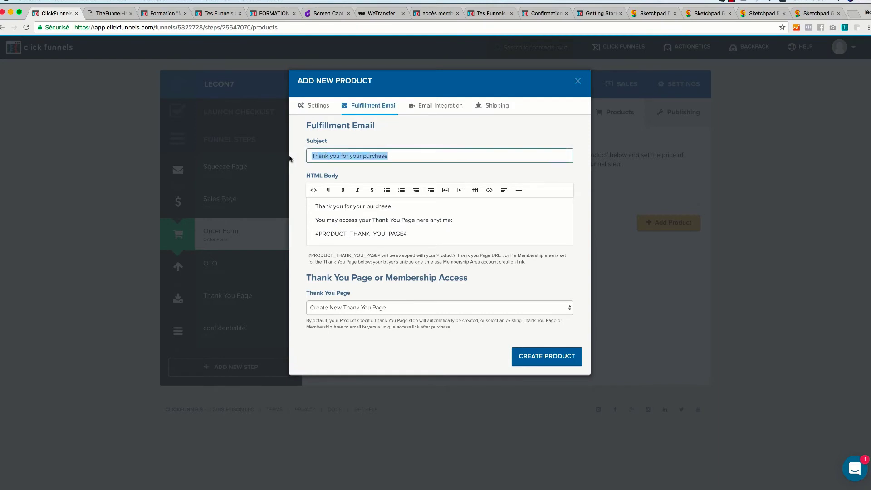
{"action": "type", "text": "Me"}
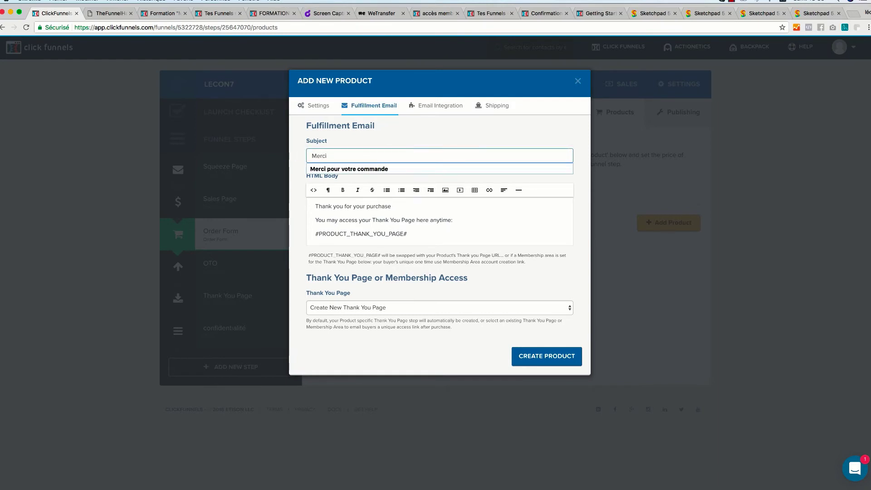
{"action": "type", "text": "rci"}
{"action": "left_click", "coordinate": [350, 168]}
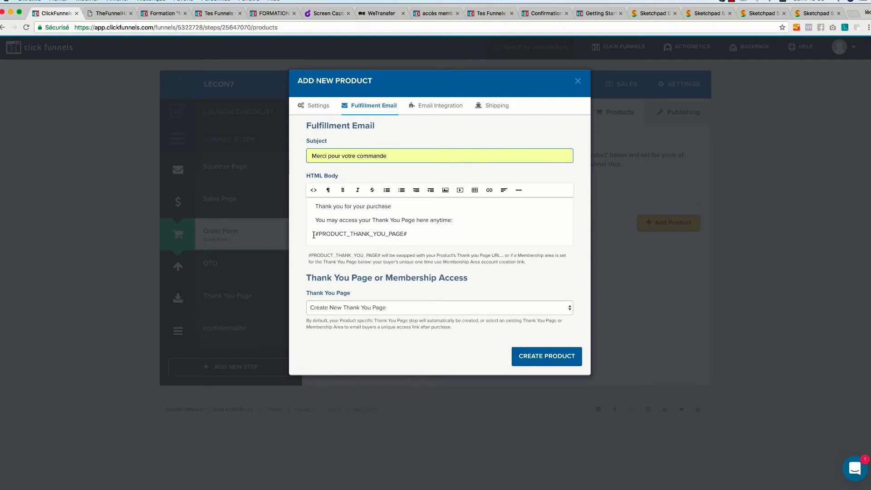
Replace the fulfillment email body with "Merci pour votre commande", a blank line and "vous retrouverez votre formation dans le prochain email"
{"action": "left_click_drag", "start_coordinate": [312, 233], "coordinate": [411, 233]}
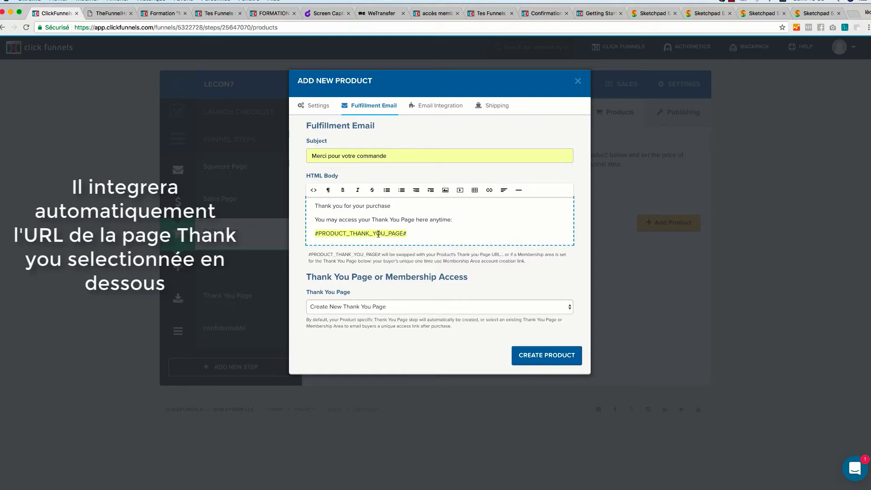
{"action": "left_click", "coordinate": [415, 232]}
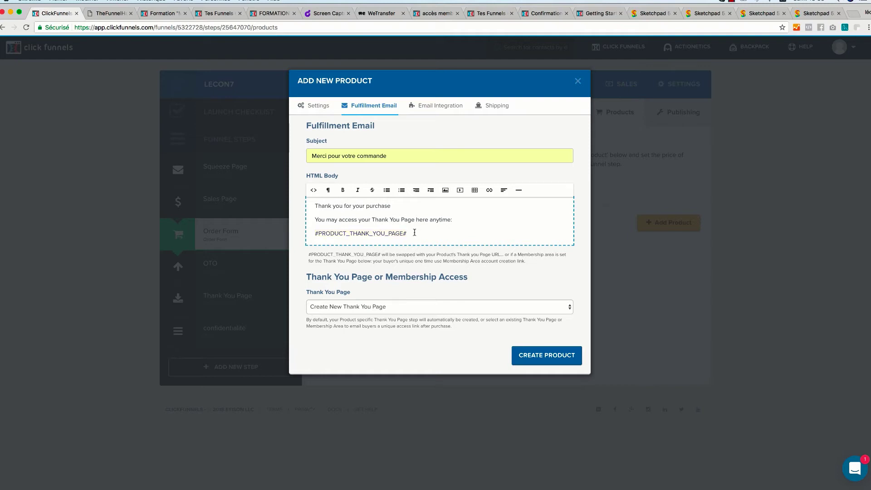
{"action": "left_click_drag", "start_coordinate": [415, 233], "coordinate": [308, 203]}
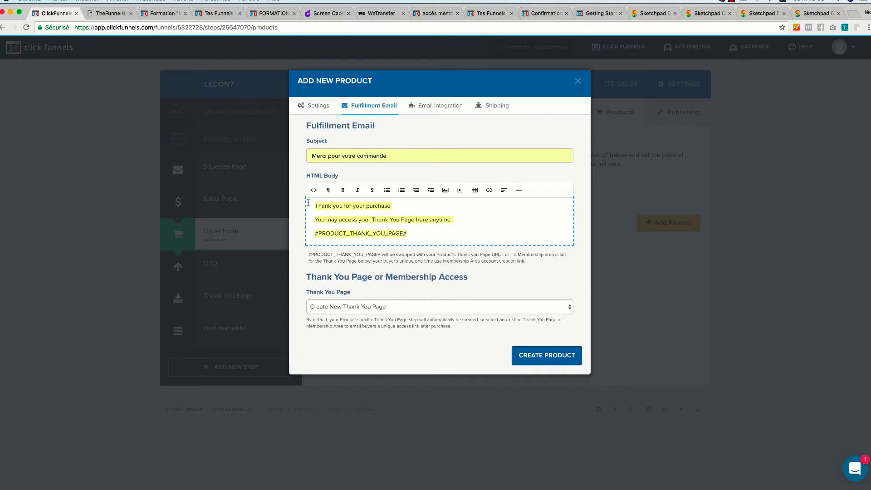
{"action": "type", "text": "Mercu"}
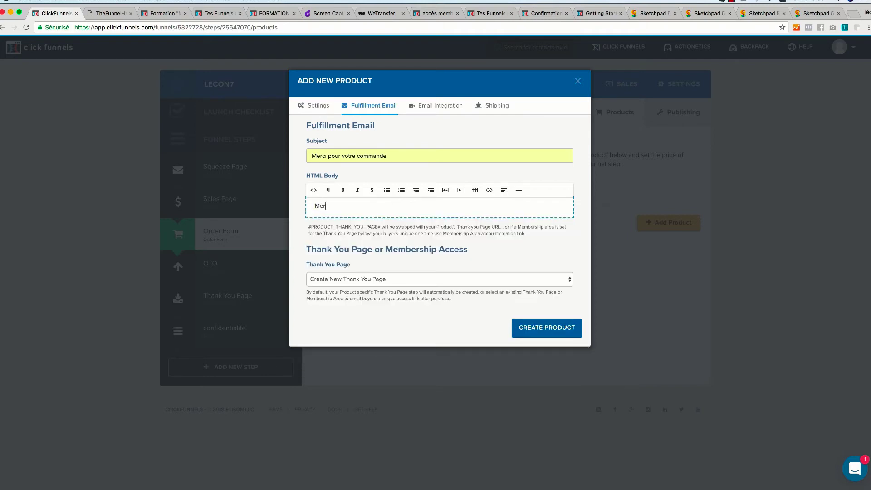
{"action": "key", "text": "BackSpace"}
{"action": "key", "text": "BackSpace"}
{"action": "type", "text": "i pour votre commande"}
{"action": "key", "text": "Return"}
{"action": "key", "text": "Return"}
{"action": "type", "text": "vou"}
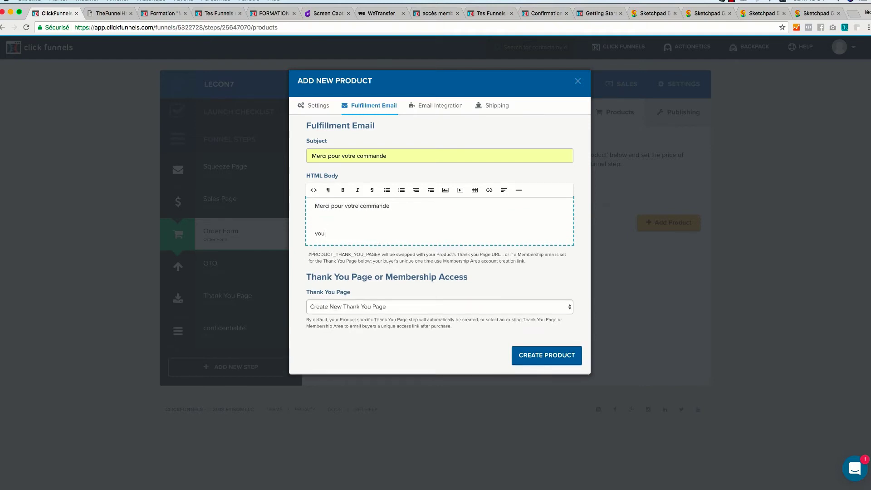
{"action": "type", "text": "s retrouvee"}
{"action": "type", "text": "z votre formation dans le prochain en"}
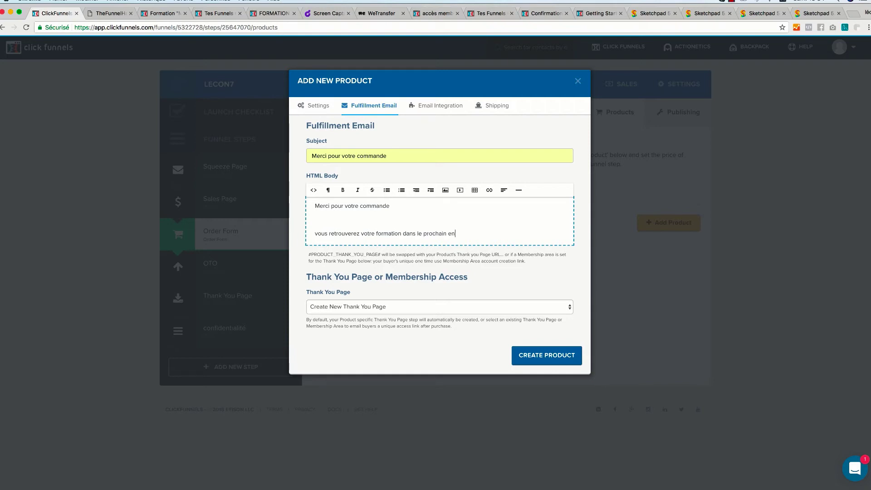
{"action": "type", "text": "aimail"}
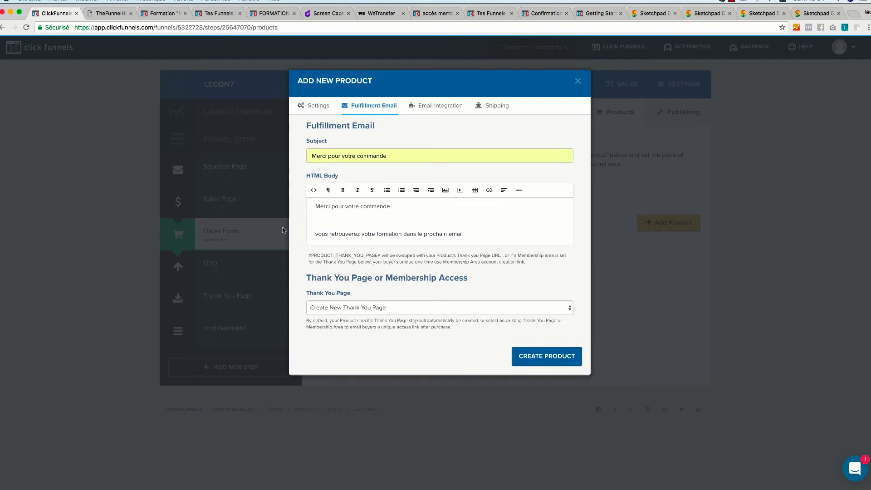
Set the product's email integration to Mailchimp with the Add To List action on submit
{"action": "left_click", "coordinate": [445, 107]}
{"action": "left_click", "coordinate": [456, 154]}
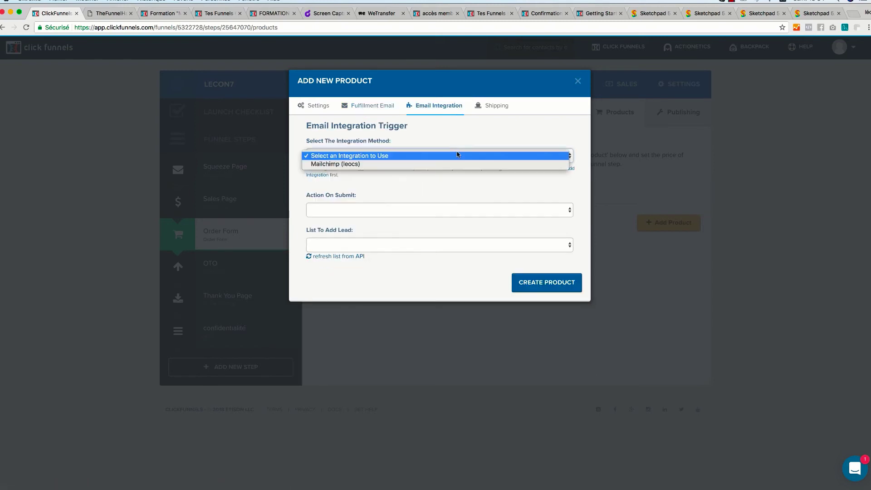
{"action": "left_click", "coordinate": [333, 166]}
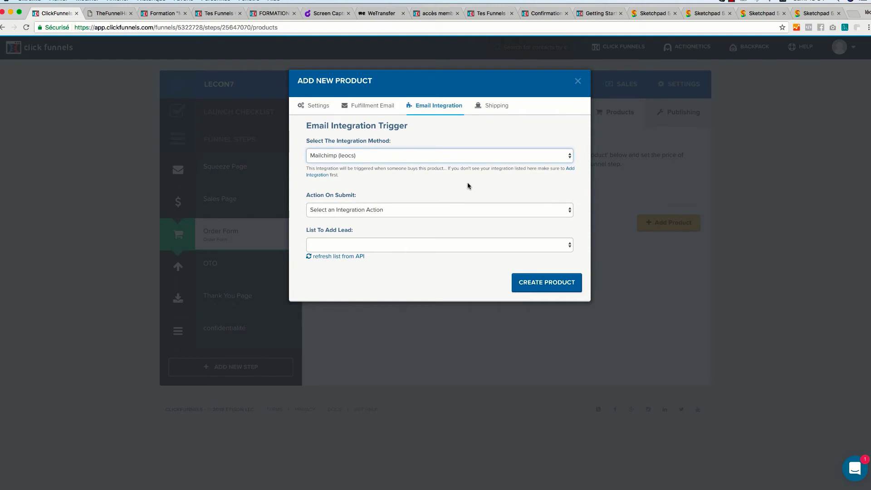
{"action": "left_click", "coordinate": [528, 208]}
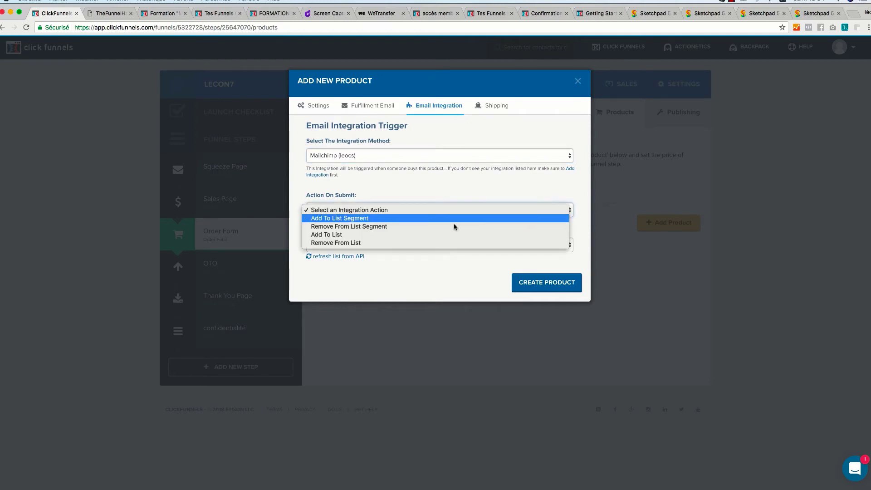
{"action": "left_click", "coordinate": [325, 234]}
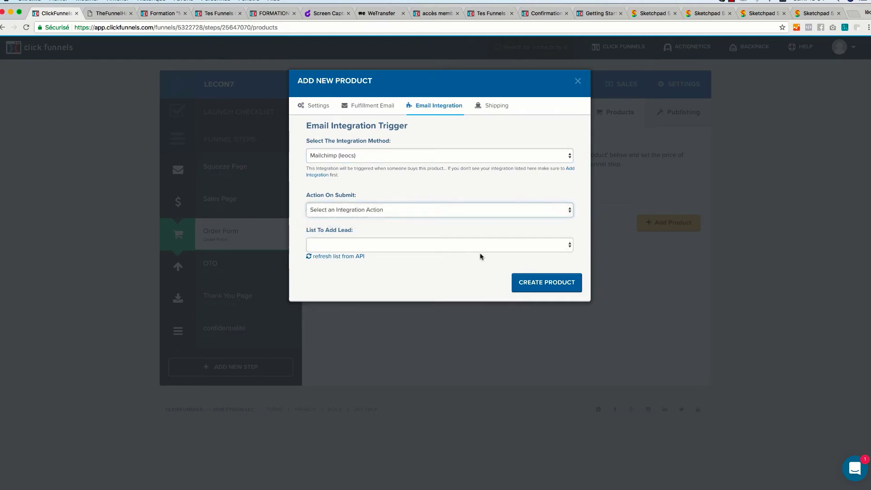
Choose the Masterclass list with Do Not Send Confirmation for the integration, and create the product
{"action": "left_click", "coordinate": [469, 245]}
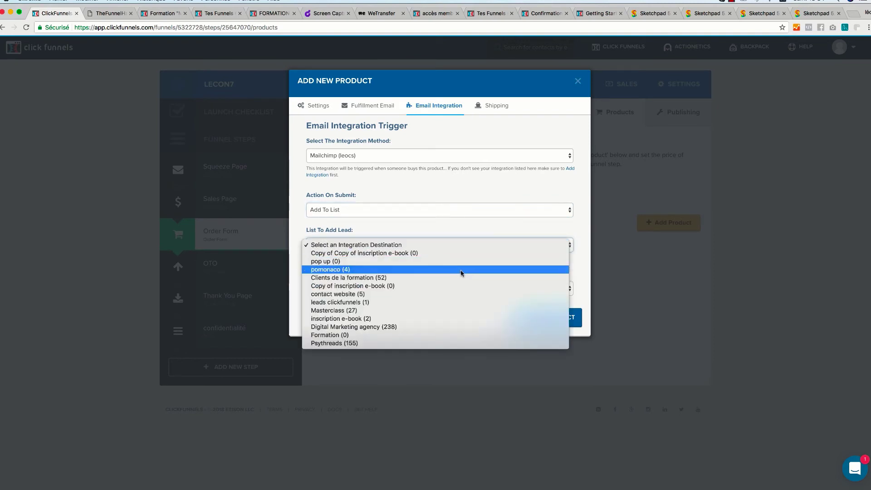
{"action": "left_click", "coordinate": [453, 311]}
{"action": "left_click", "coordinate": [443, 290]}
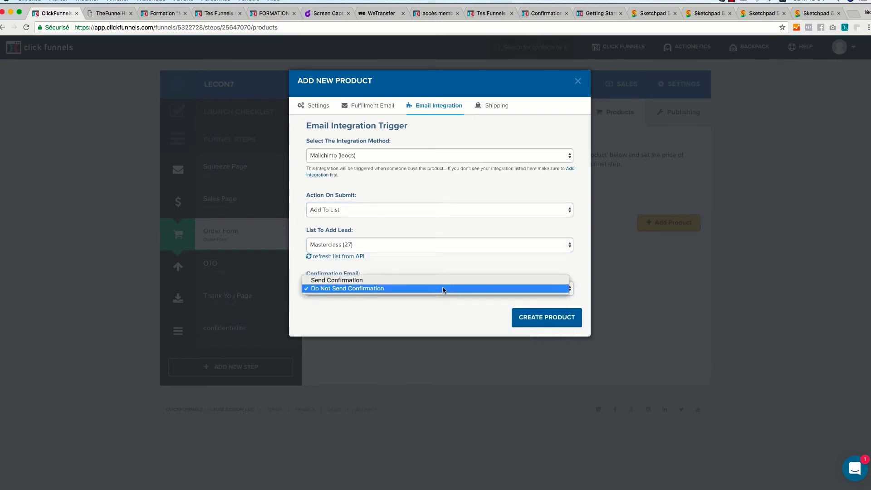
{"action": "left_click", "coordinate": [440, 292]}
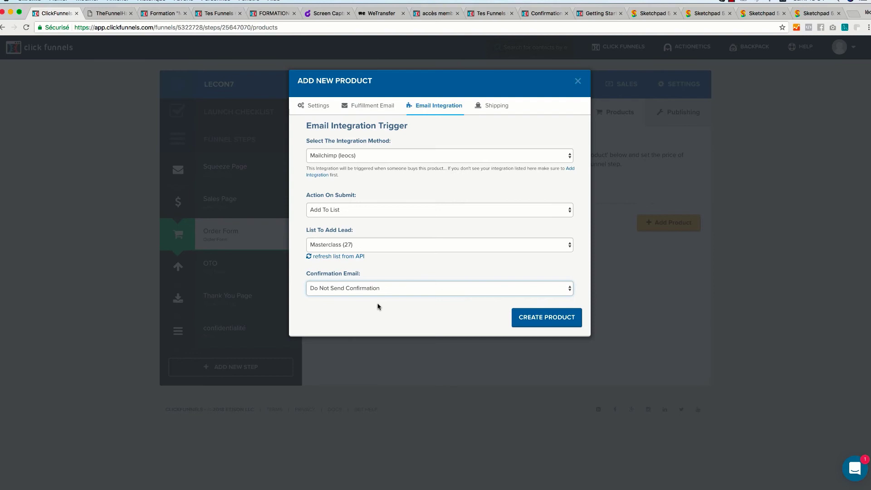
{"action": "left_click", "coordinate": [539, 316]}
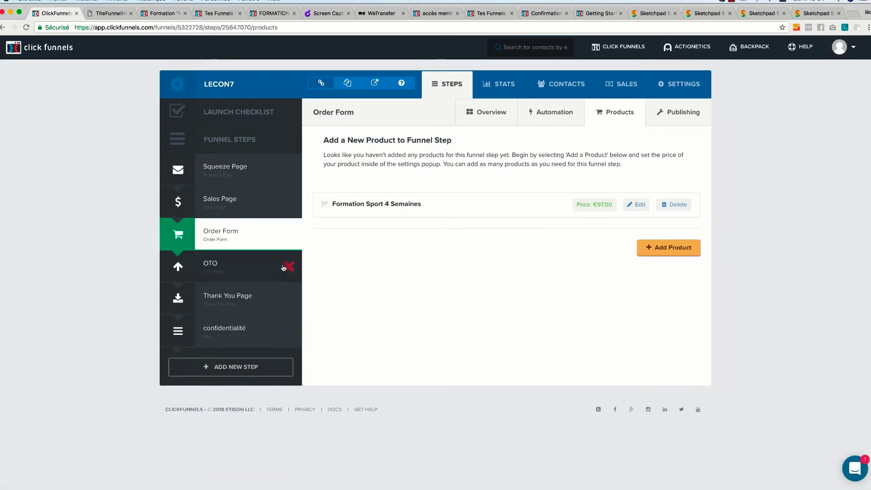
Preview the Order Form page to check how the product appears on it, then close the preview
{"action": "left_click", "coordinate": [495, 113]}
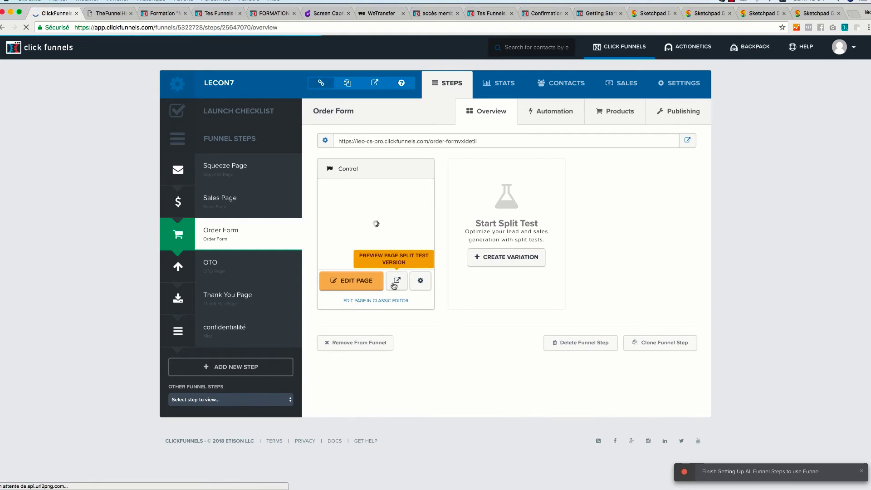
{"action": "left_click", "coordinate": [397, 282]}
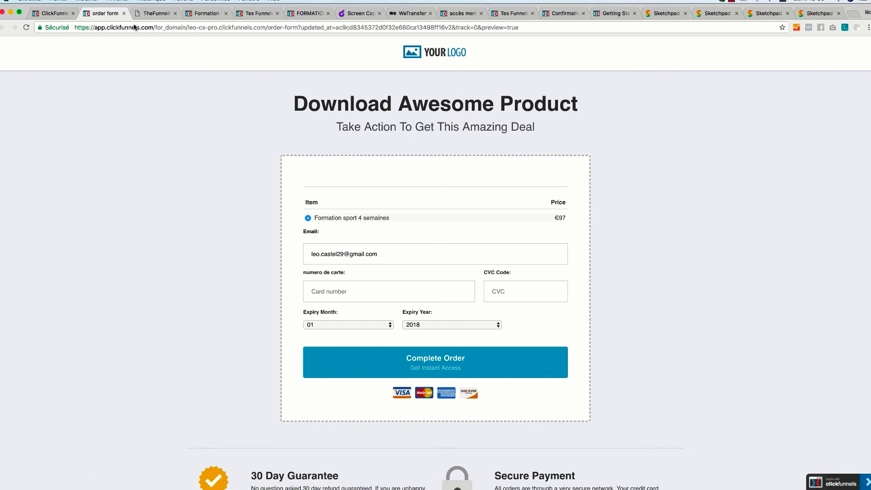
{"action": "left_click", "coordinate": [124, 14]}
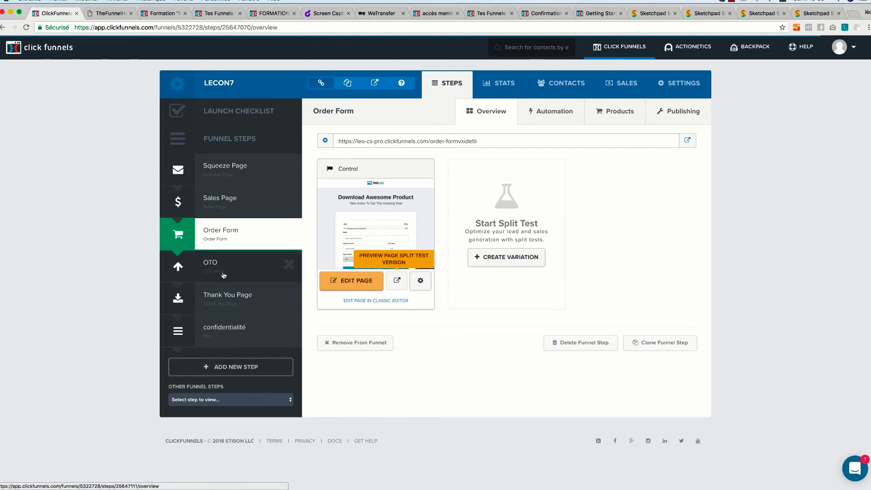
Start a new product on the OTO step with Stripe as its billing integration
{"action": "left_click", "coordinate": [223, 274]}
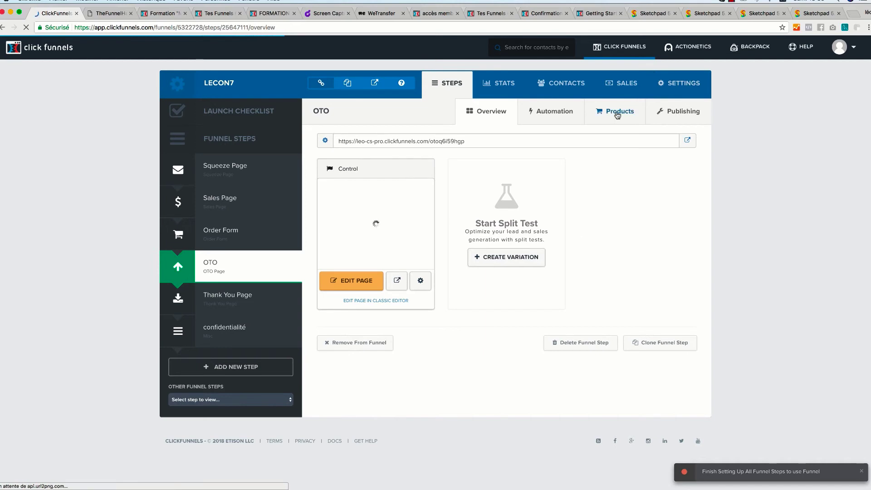
{"action": "left_click", "coordinate": [617, 114]}
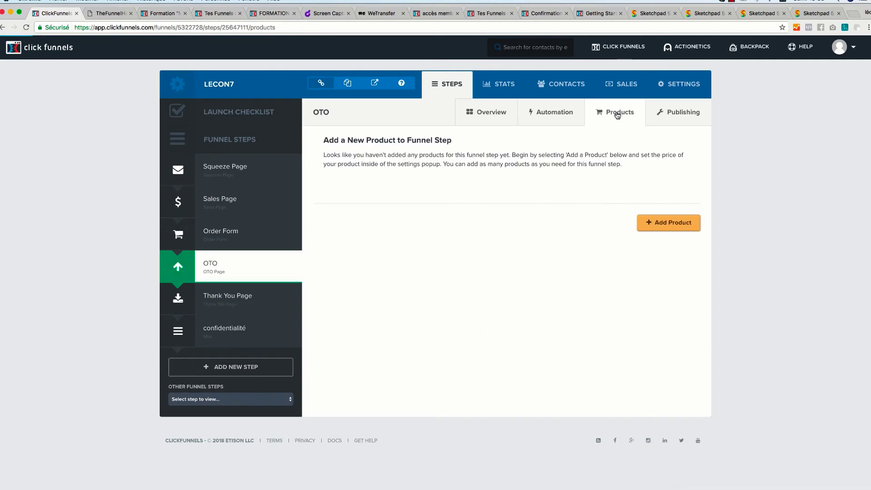
{"action": "left_click", "coordinate": [669, 223]}
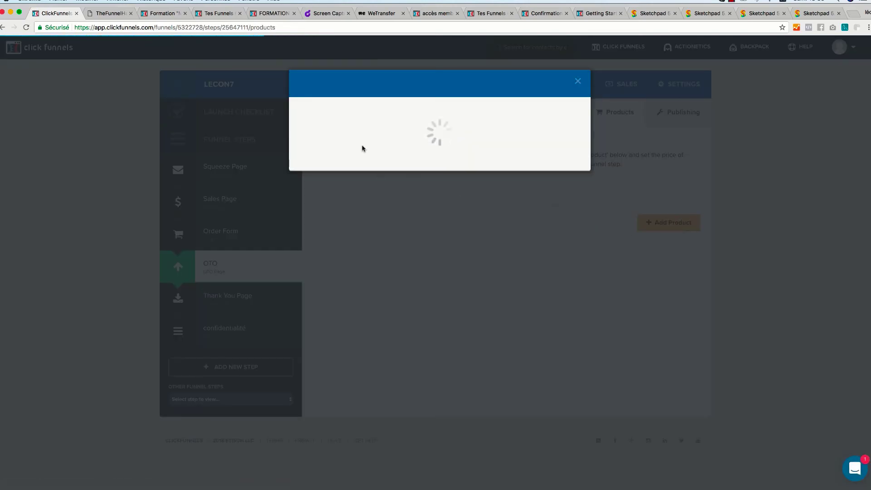
{"action": "left_click", "coordinate": [382, 186]}
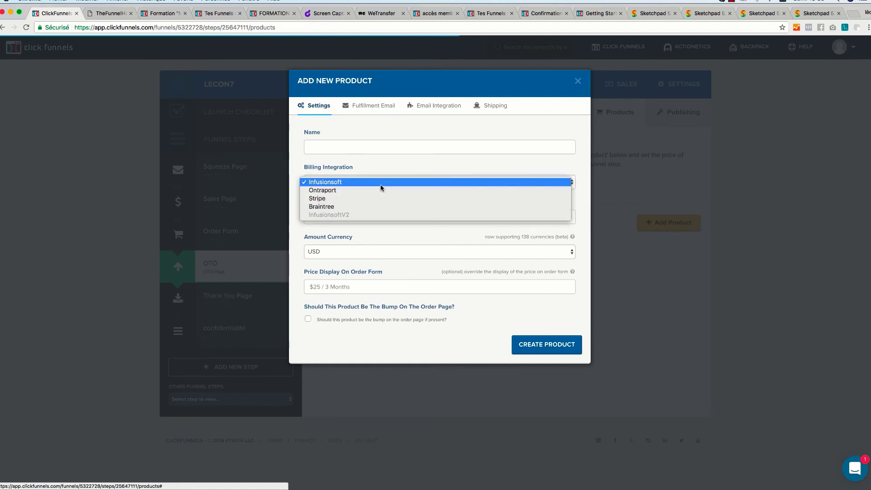
{"action": "left_click", "coordinate": [385, 199]}
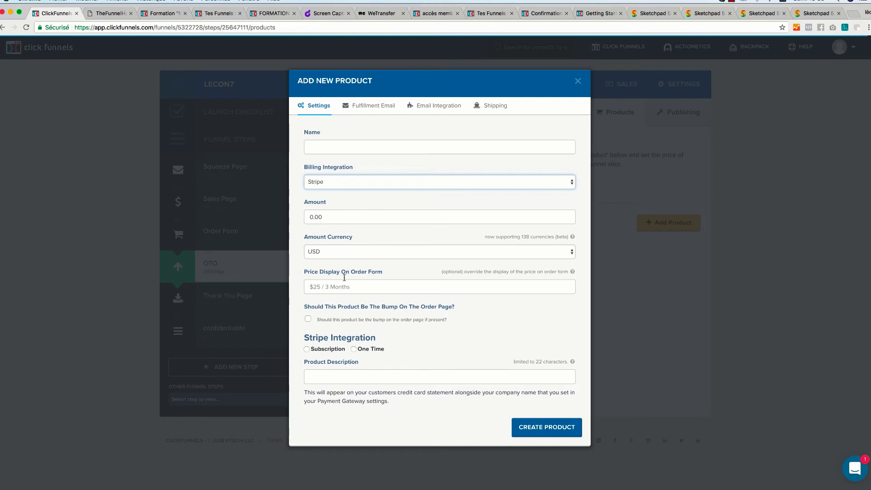
Set the OTO product's email integration to Mailchimp with the Add To List Segment action and check the available list destinations
{"action": "left_click", "coordinate": [364, 111]}
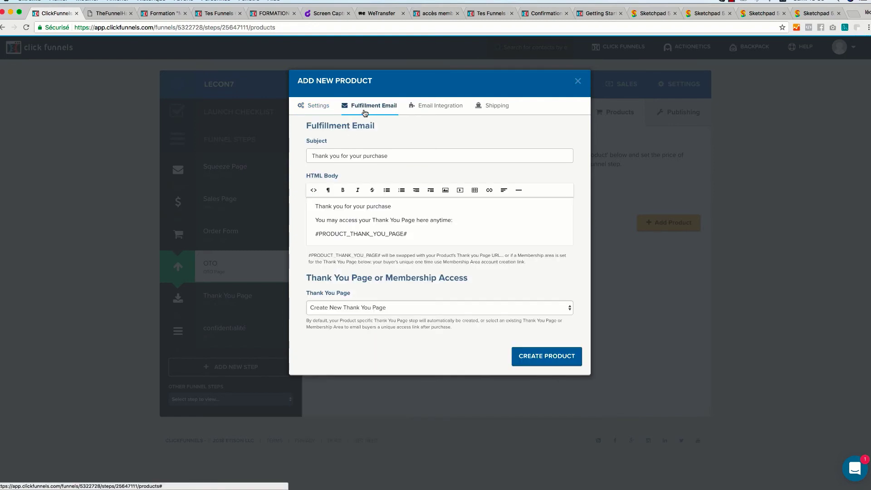
{"action": "left_click", "coordinate": [436, 109]}
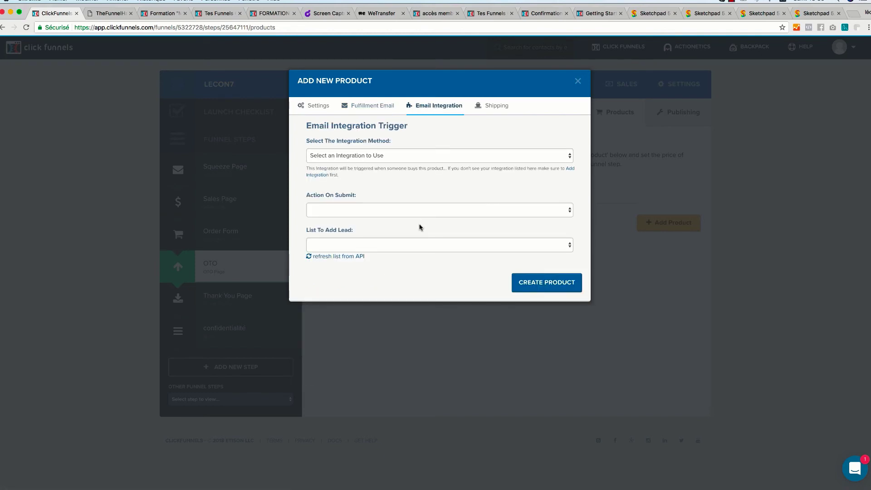
{"action": "left_click", "coordinate": [462, 157]}
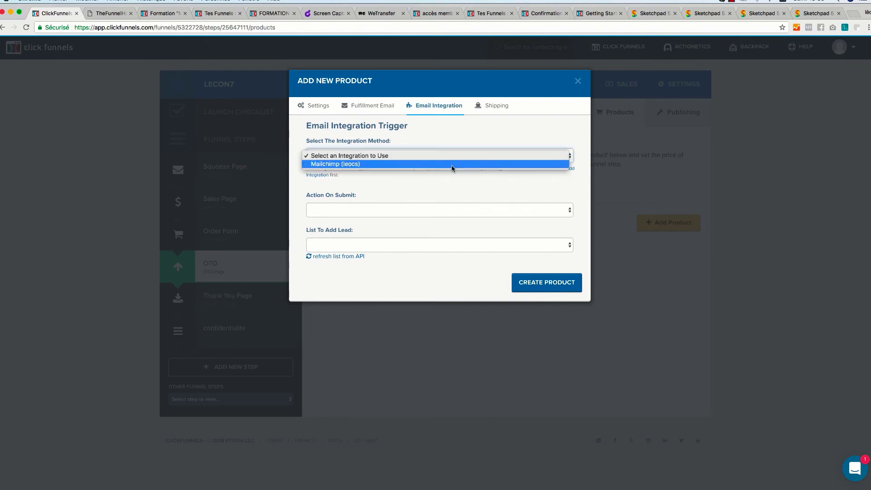
{"action": "left_click", "coordinate": [453, 166]}
{"action": "left_click", "coordinate": [413, 245]}
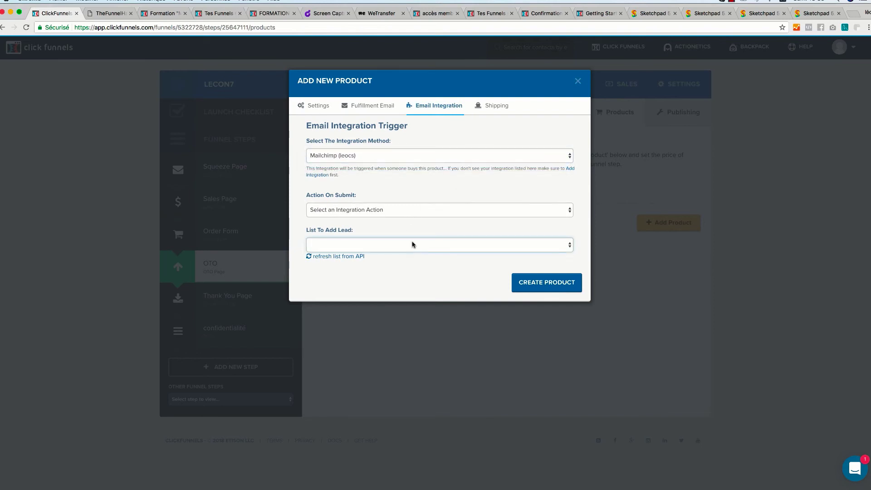
{"action": "left_click", "coordinate": [426, 210]}
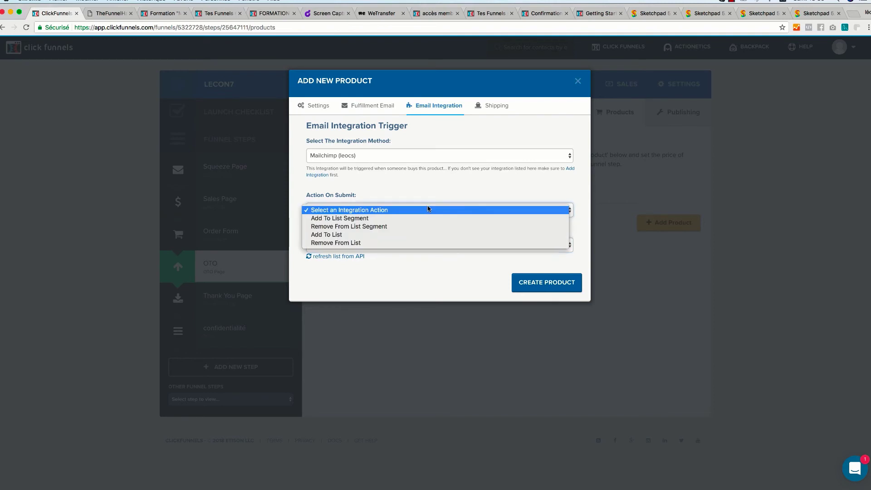
{"action": "left_click", "coordinate": [366, 218]}
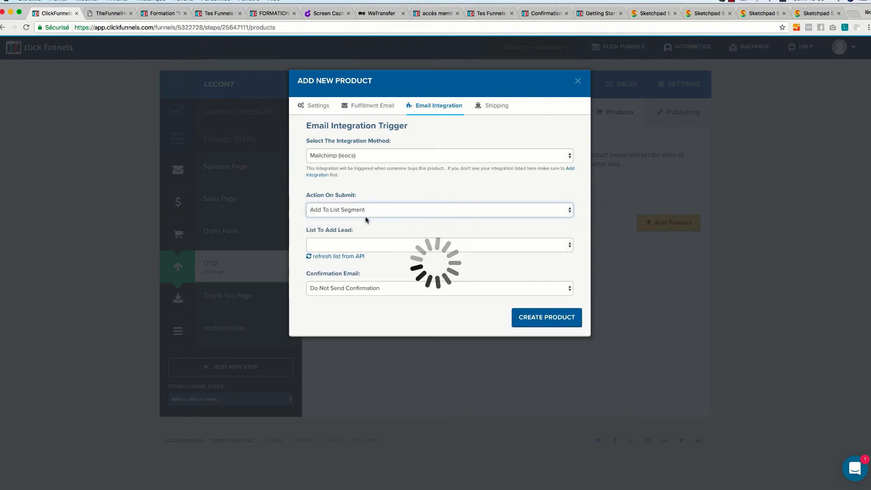
{"action": "left_click", "coordinate": [395, 246]}
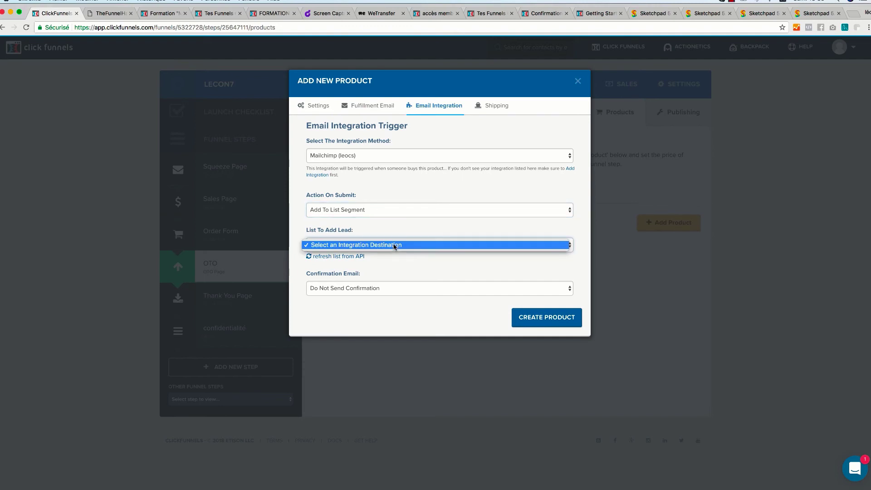
{"action": "left_click", "coordinate": [395, 245]}
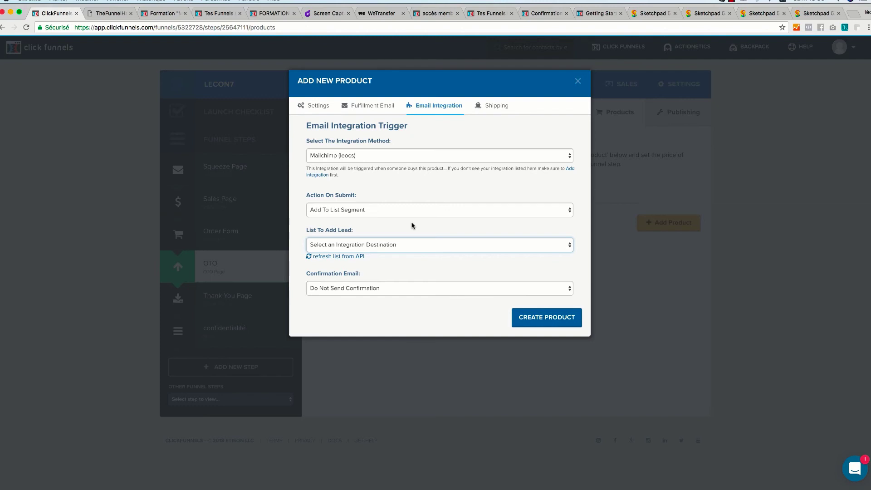
{"action": "left_click", "coordinate": [577, 81]}
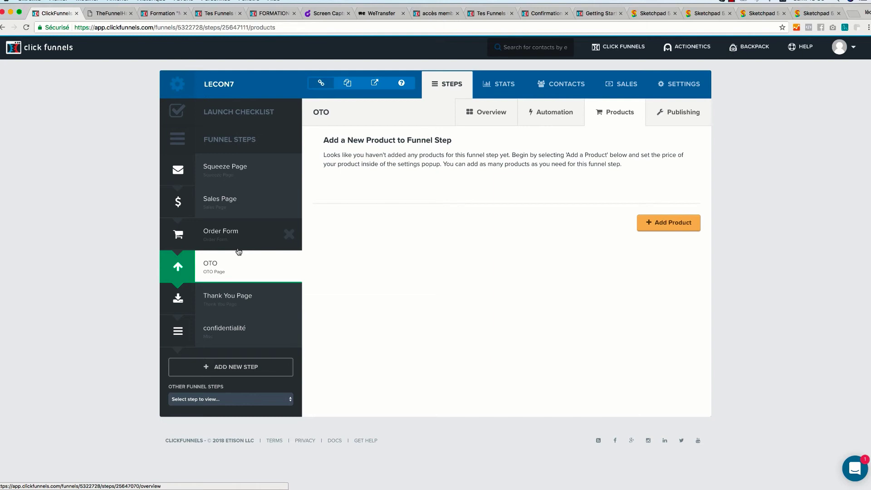
{"action": "left_click", "coordinate": [254, 179]}
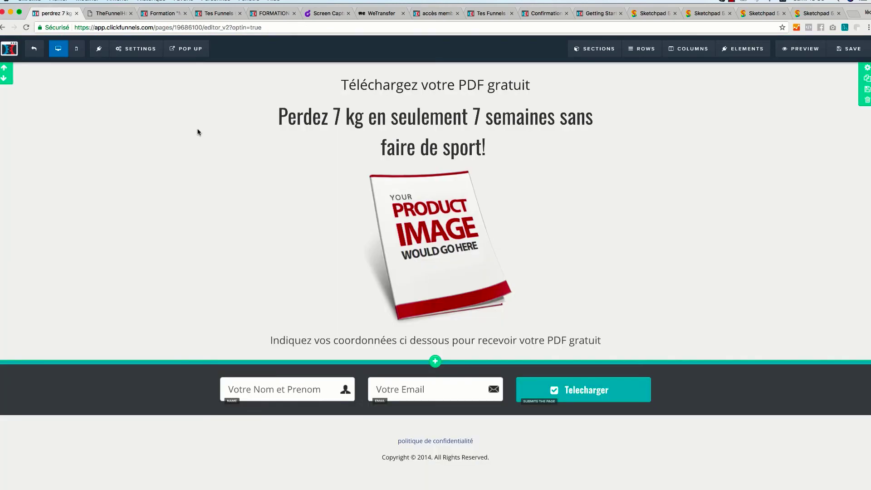
{"action": "mouse_move", "coordinate": [129, 44]}
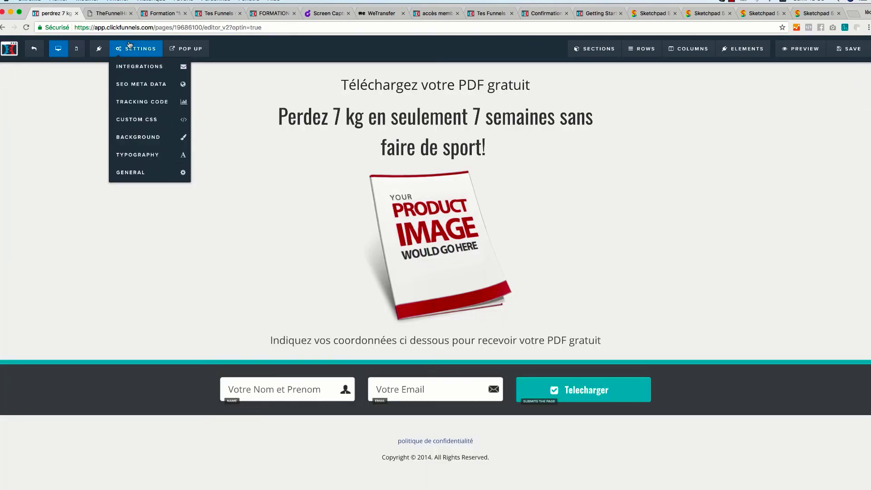
{"action": "left_click", "coordinate": [135, 67]}
Connect the Squeeze Page to Mailchimp with the Add To List action and the leads clickfunnels list, and close the integration settings
{"action": "left_click", "coordinate": [835, 182]}
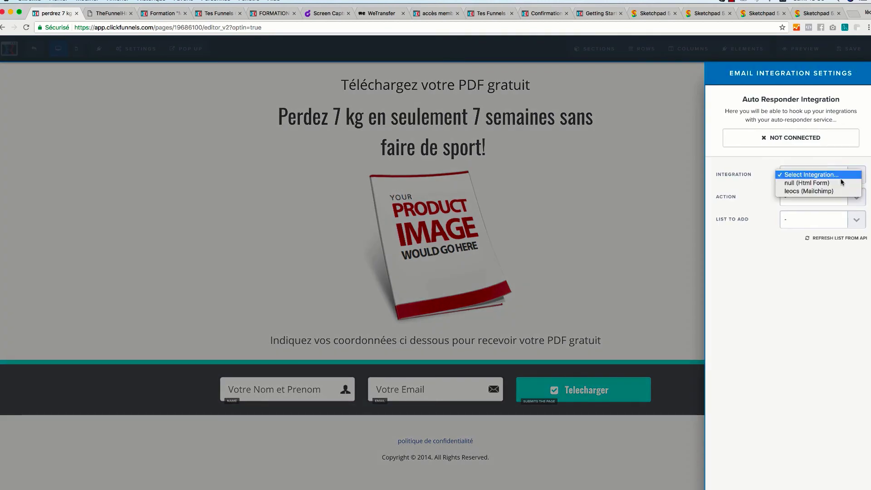
{"action": "left_click", "coordinate": [838, 191]}
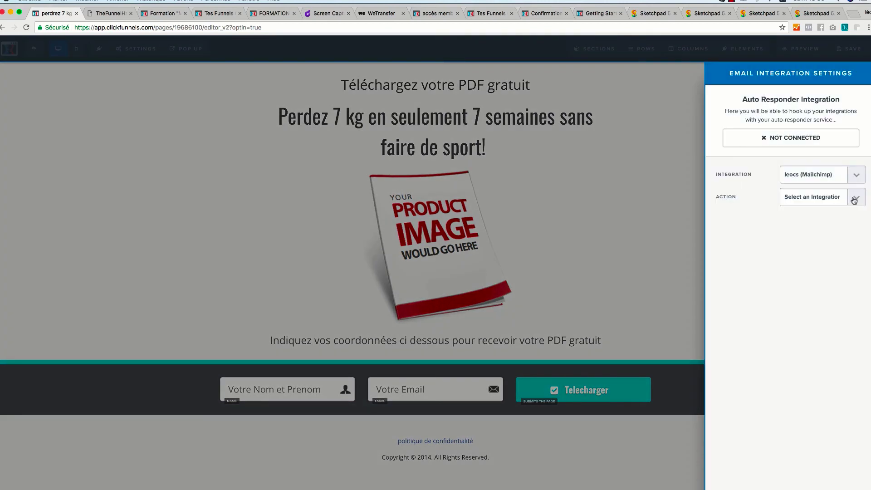
{"action": "left_click", "coordinate": [849, 196]}
{"action": "left_click", "coordinate": [844, 222]}
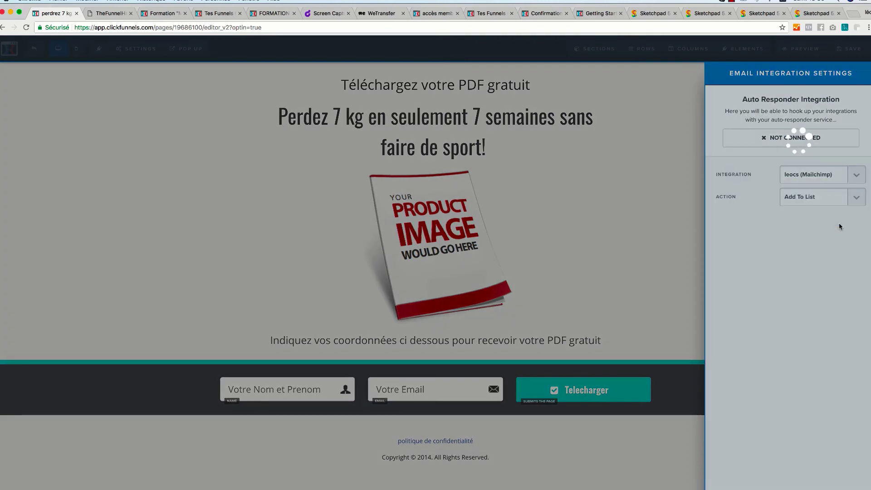
{"action": "left_click", "coordinate": [830, 221]}
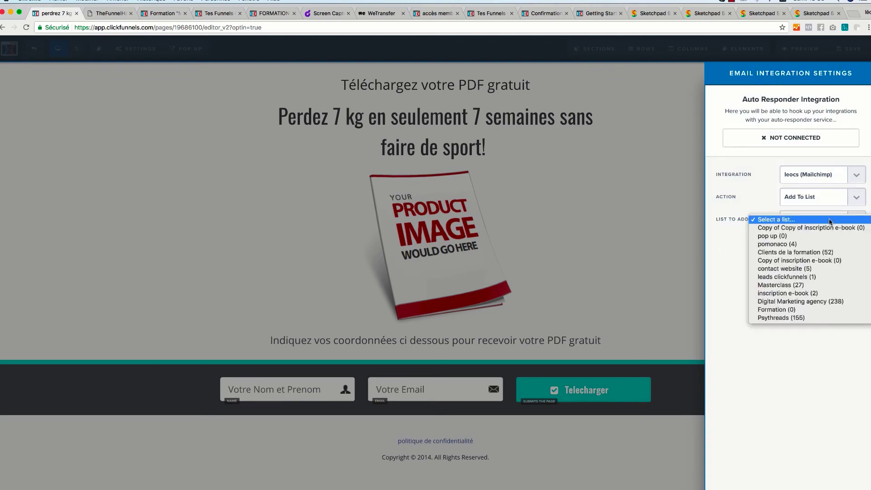
{"action": "left_click", "coordinate": [797, 278]}
{"action": "left_click", "coordinate": [655, 257]}
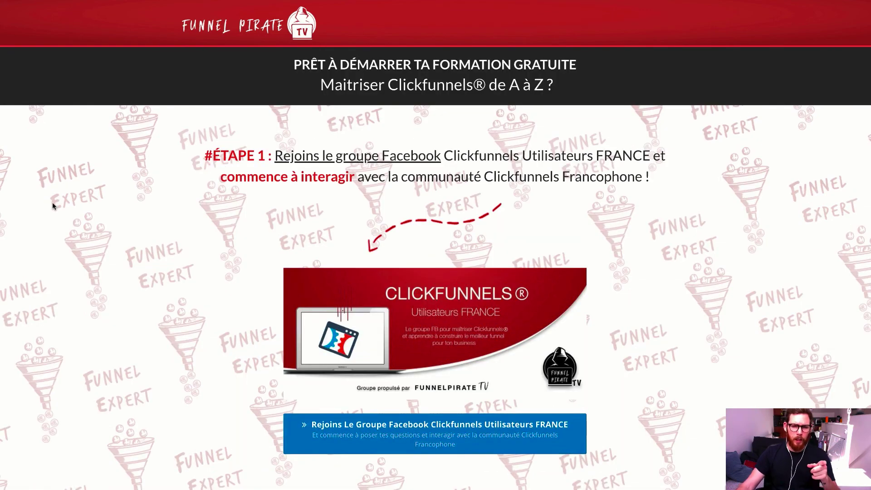
Look through the Funnel Pirate TV free training page and its collection of French webinar and ecommerce funnel templates
{"action": "scroll", "coordinate": [52, 206], "scroll_direction": "down", "scroll_amount": 1}
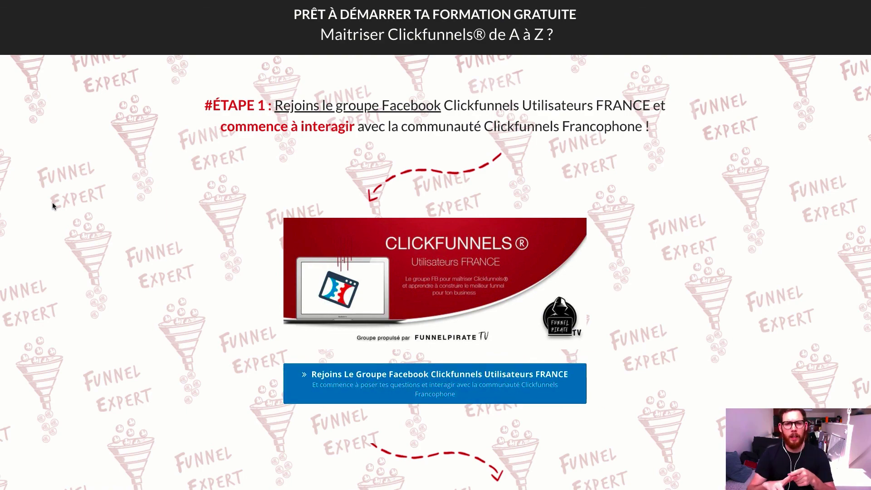
{"action": "scroll", "coordinate": [52, 206], "scroll_direction": "down", "scroll_amount": 10}
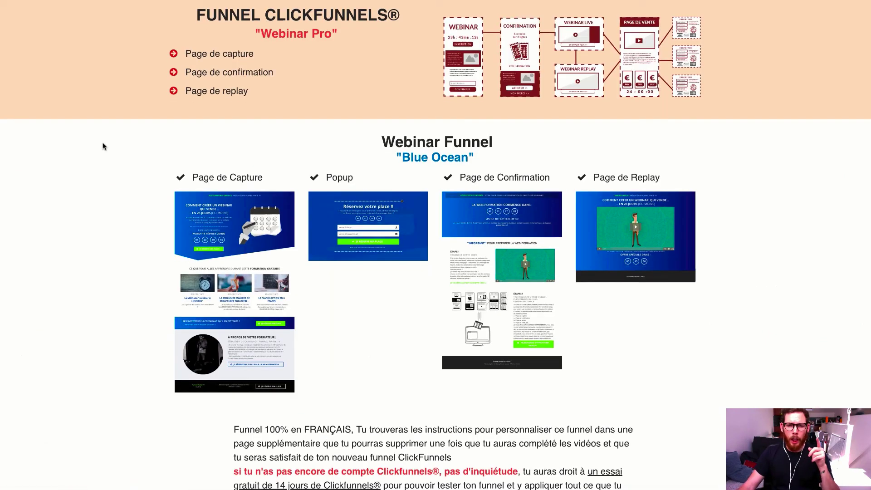
{"action": "scroll", "coordinate": [103, 145], "scroll_direction": "down", "scroll_amount": 7}
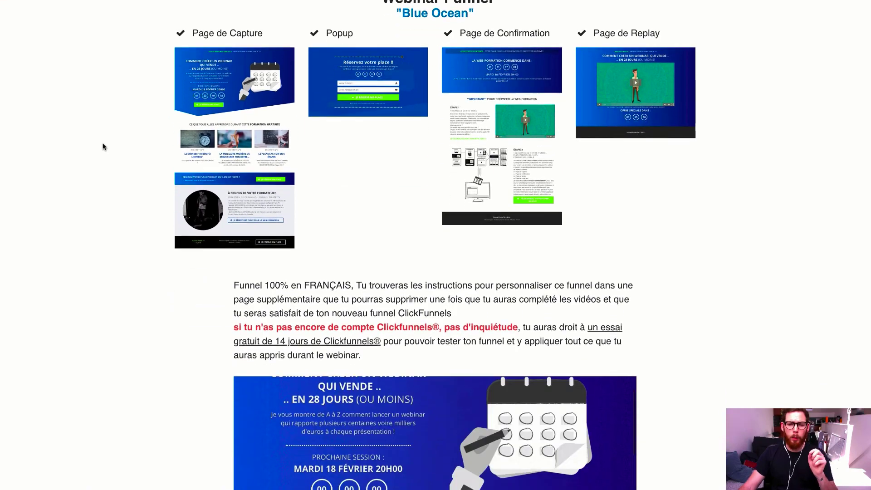
{"action": "scroll", "coordinate": [103, 145], "scroll_direction": "down", "scroll_amount": 20}
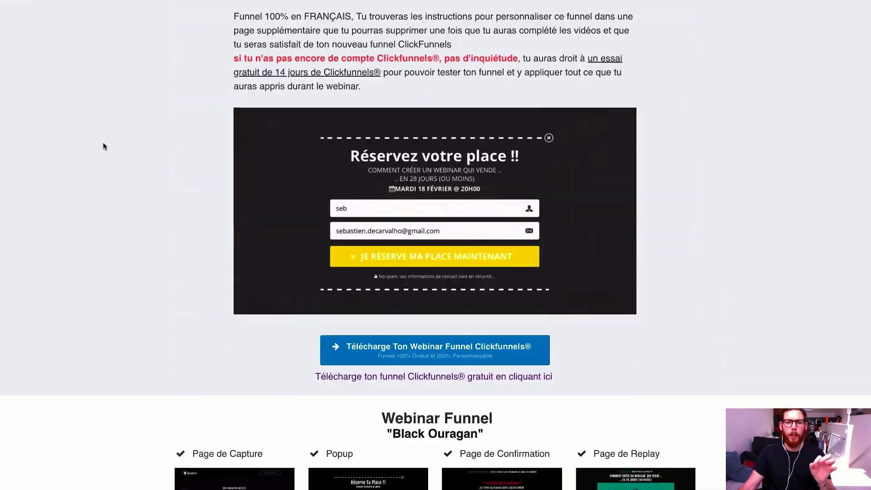
{"action": "scroll", "coordinate": [103, 146], "scroll_direction": "down", "scroll_amount": 1}
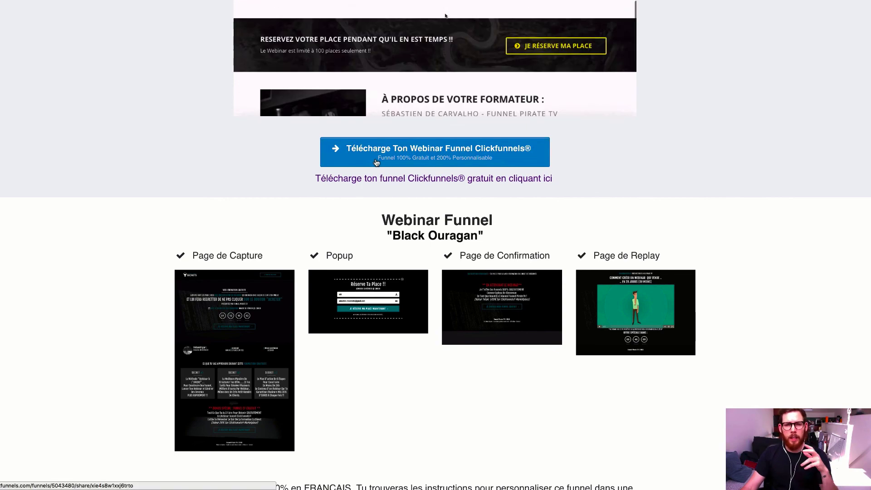
{"action": "scroll", "coordinate": [123, 152], "scroll_direction": "down", "scroll_amount": 12}
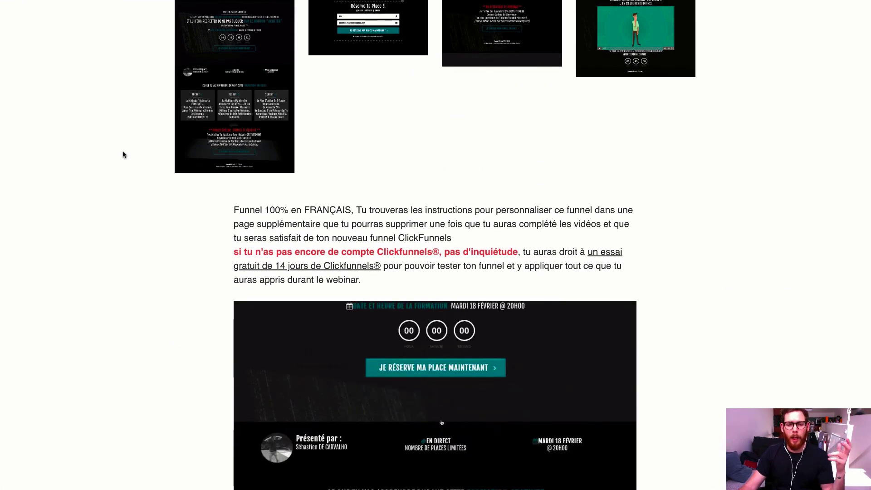
{"action": "scroll", "coordinate": [120, 155], "scroll_direction": "down", "scroll_amount": 19}
{"action": "scroll", "coordinate": [120, 154], "scroll_direction": "down", "scroll_amount": 20}
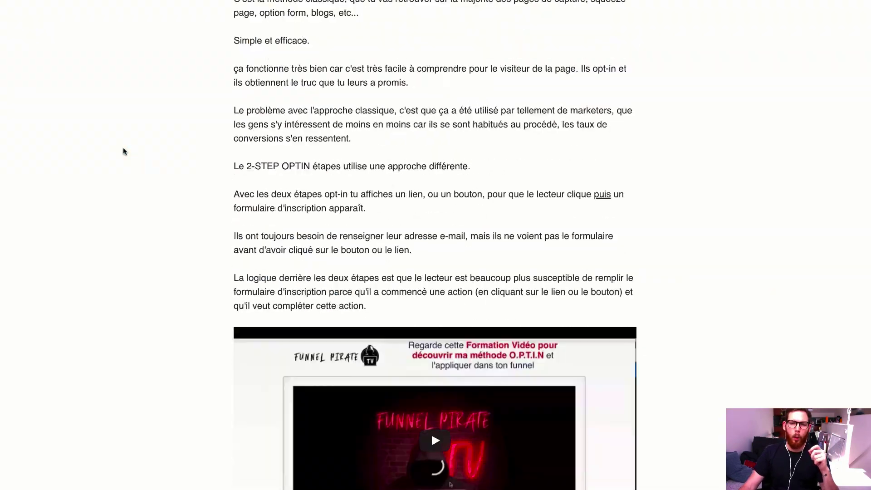
{"action": "scroll", "coordinate": [124, 151], "scroll_direction": "down", "scroll_amount": 20}
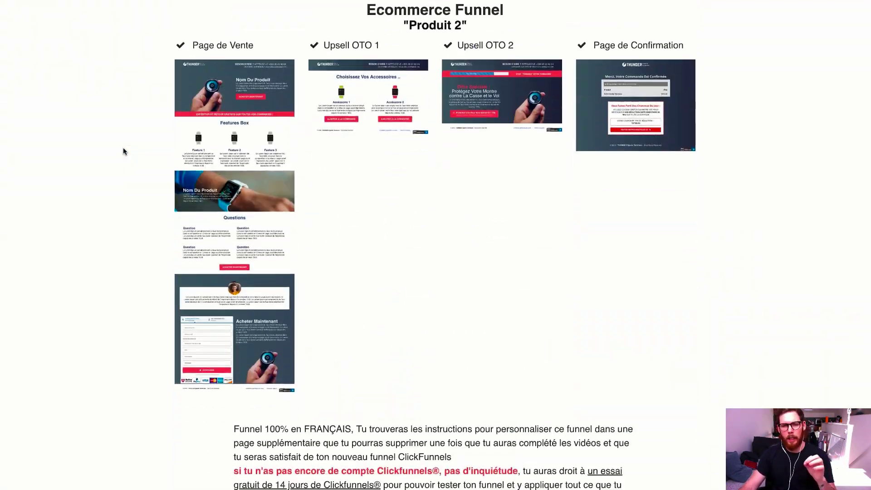
{"action": "scroll", "coordinate": [124, 152], "scroll_direction": "down", "scroll_amount": 7}
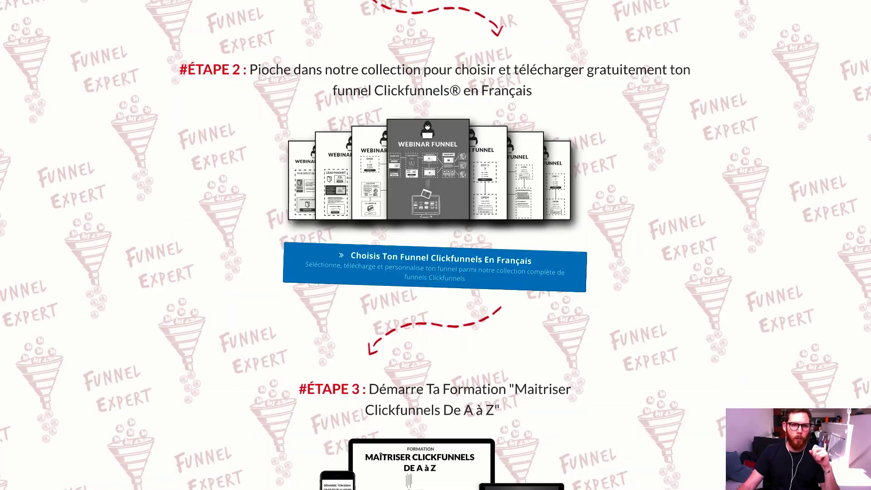
{"action": "scroll", "coordinate": [503, 283], "scroll_direction": "down", "scroll_amount": 5}
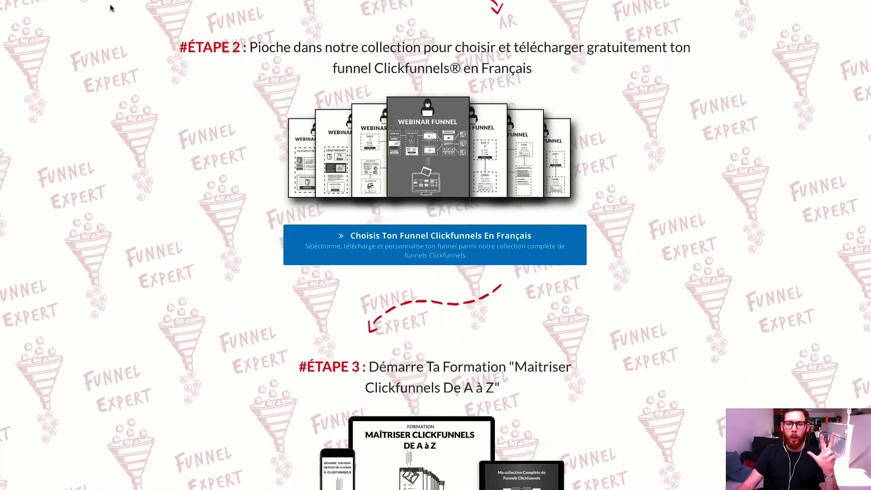